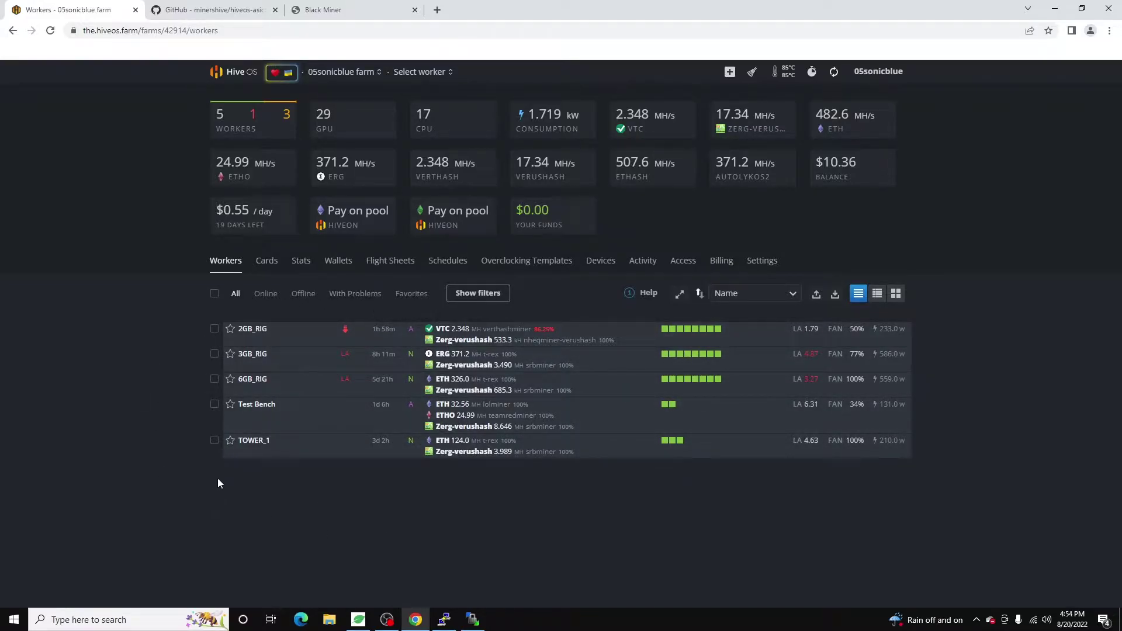
Refresh the Black Miner Miner Status: Zergpool tribus Alive, 14 accepted shares, about 0.23 GH/s.
left_click(211, 10)
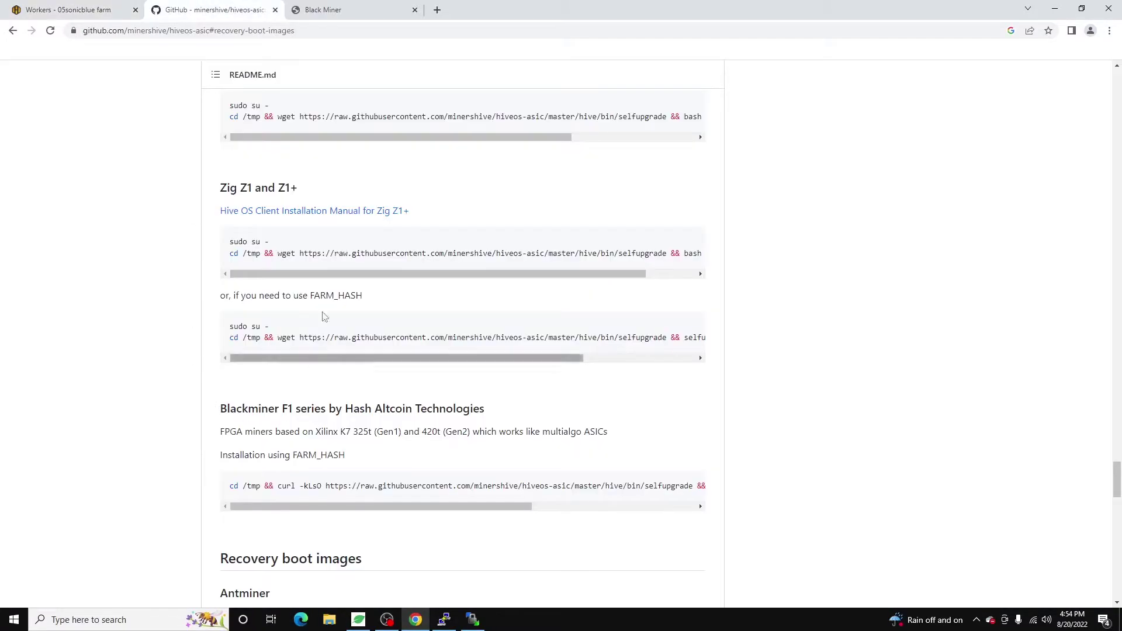
left_click(327, 10)
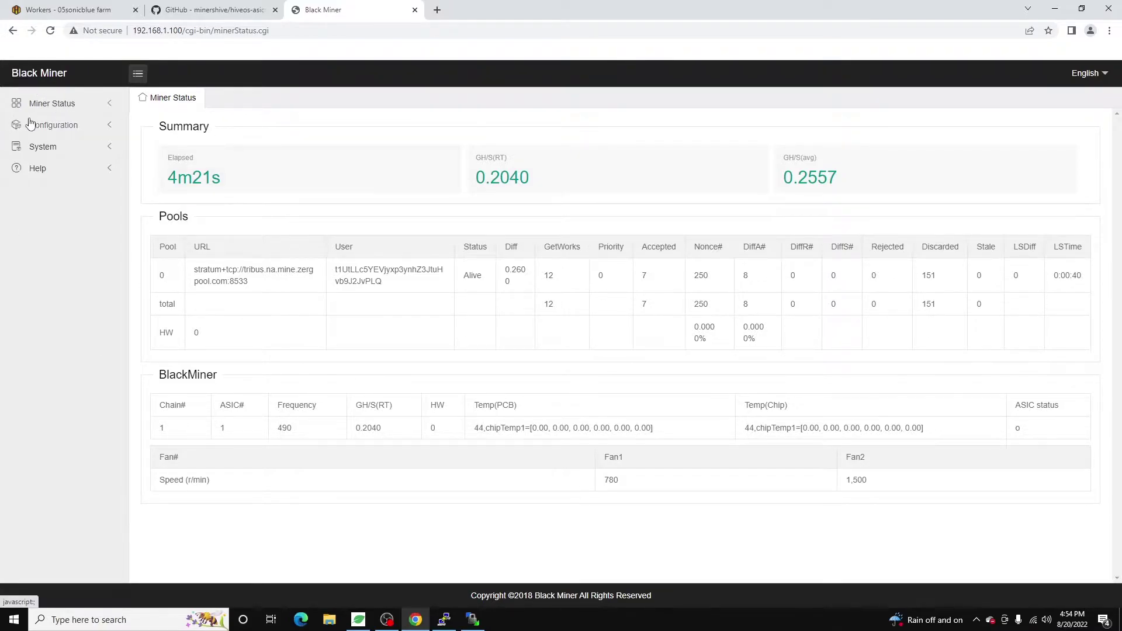
left_click(58, 104)
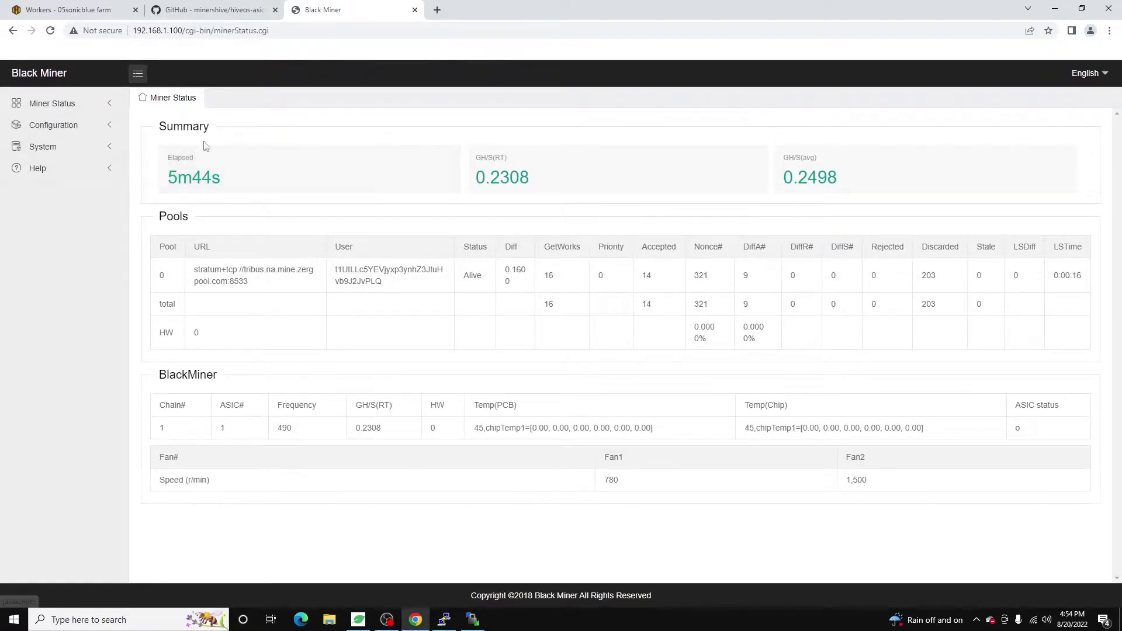
Open the Pool/Miner configuration and browse the algorithm list, leaving it on tribus.
left_click(110, 125)
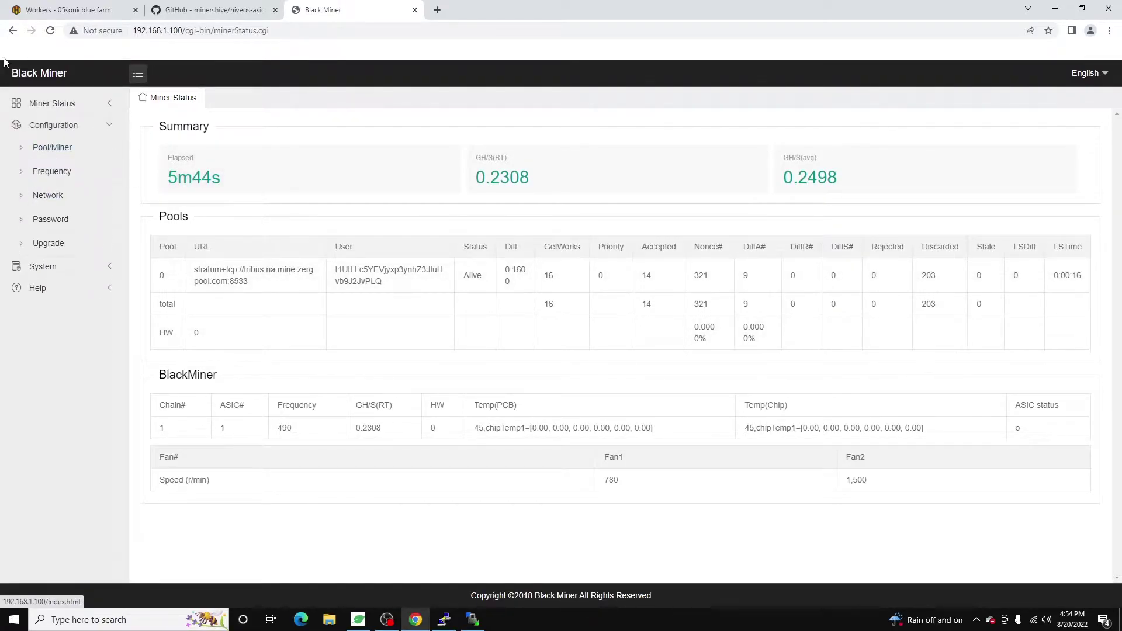
left_click(35, 147)
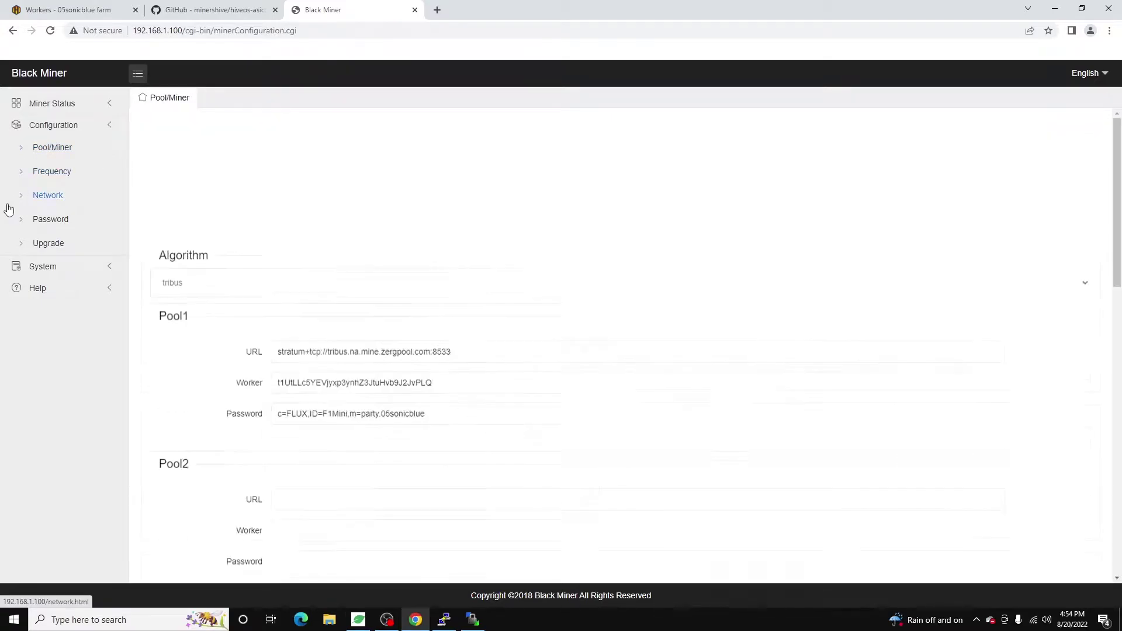
left_click(198, 162)
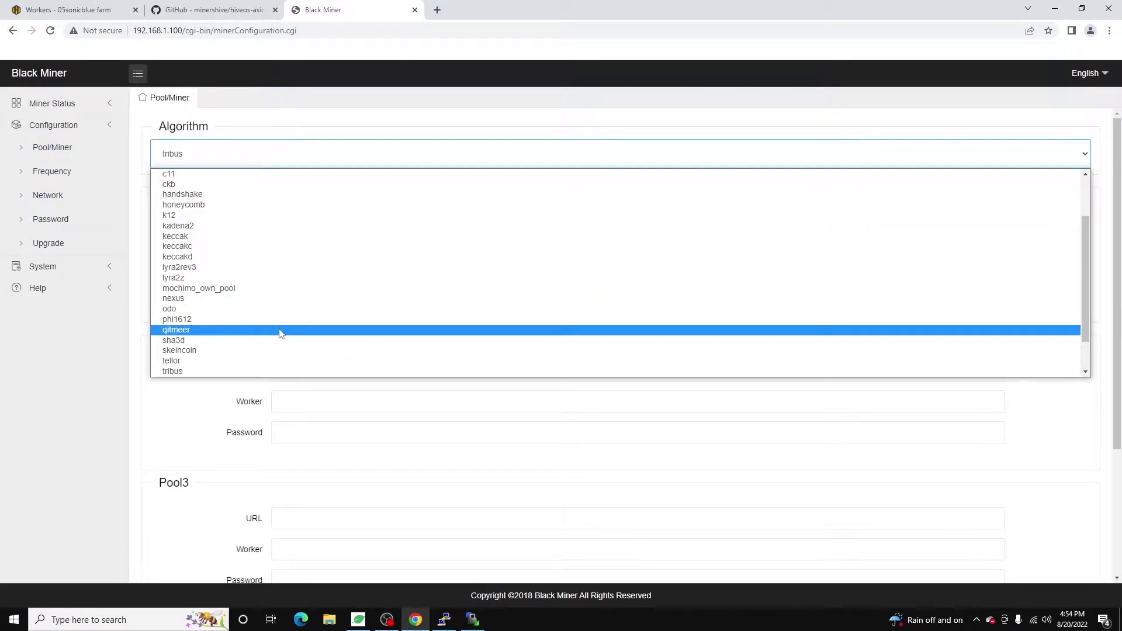
scroll(271, 343, "up", 3)
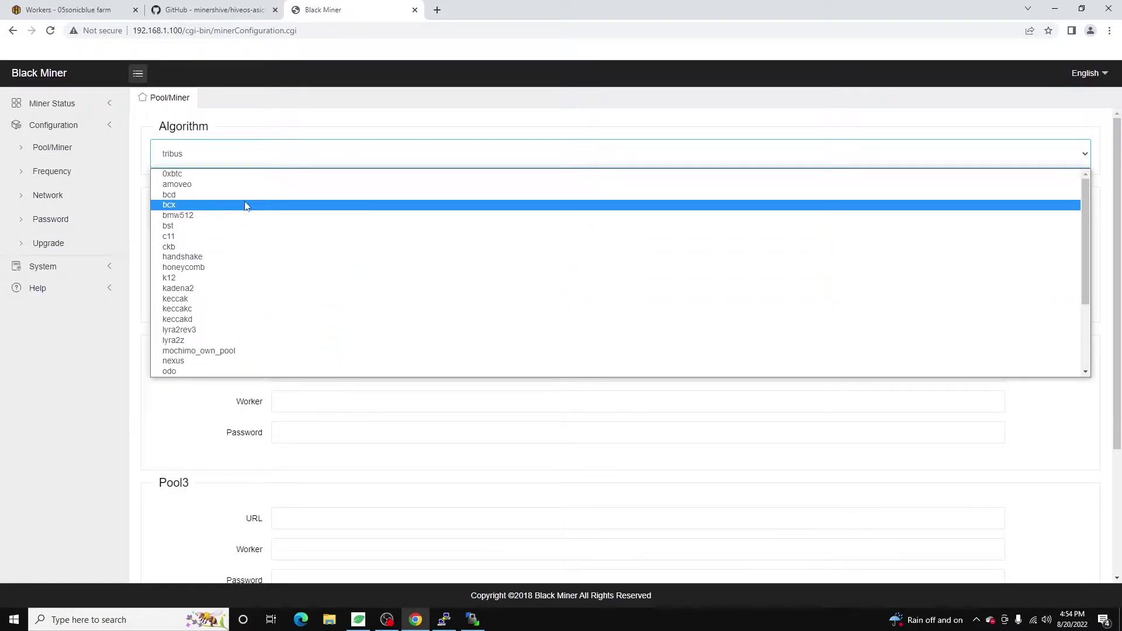
scroll(242, 226, "down", 3)
scroll(253, 278, "up", 3)
scroll(243, 321, "down", 3)
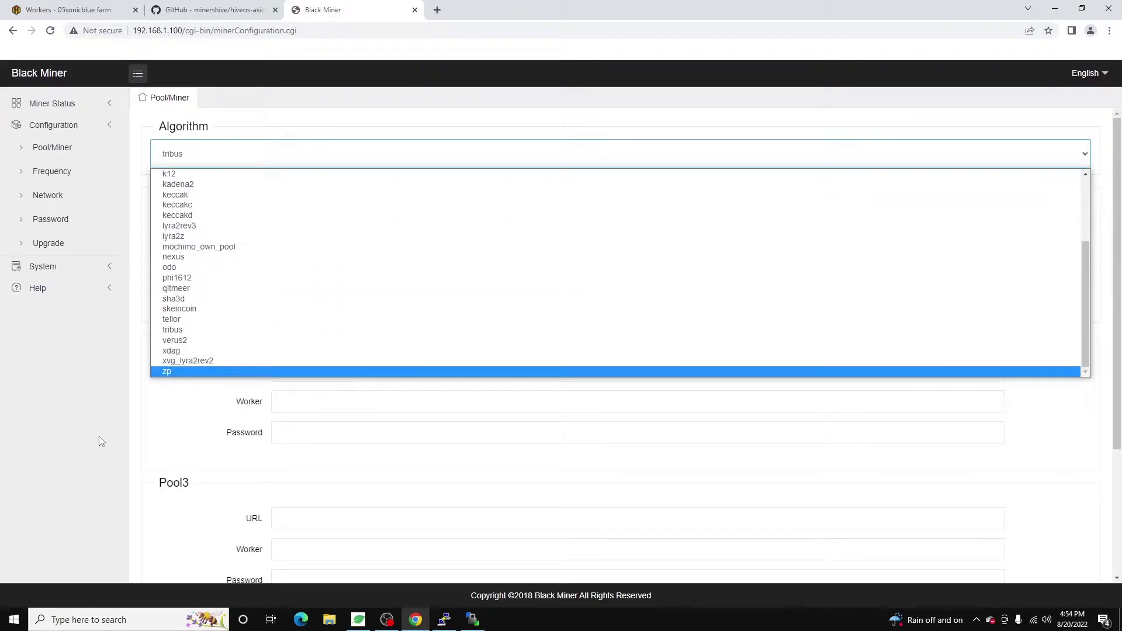
left_click(135, 455)
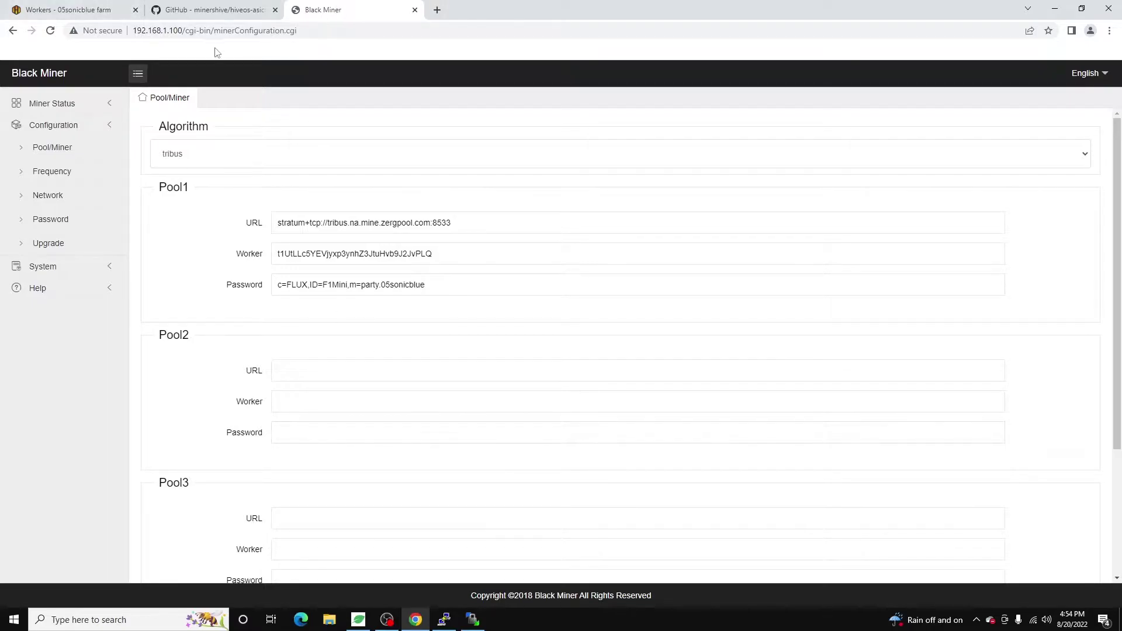
Find the Blackminer F1 section under Other models in the hiveos-asic README.
left_click(237, 7)
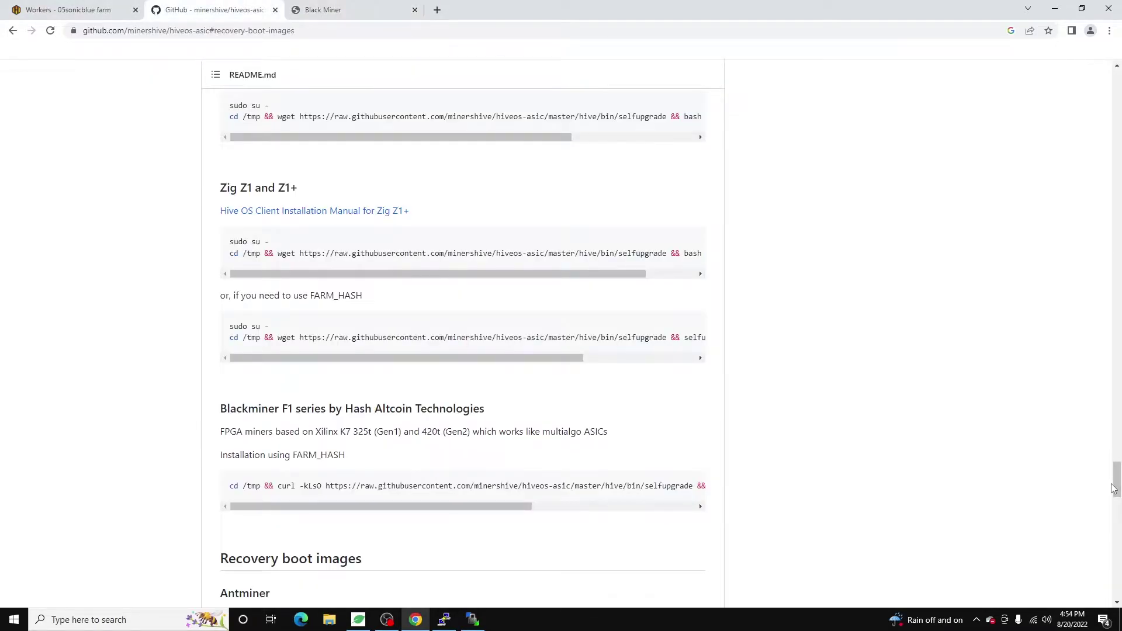
key("Home")
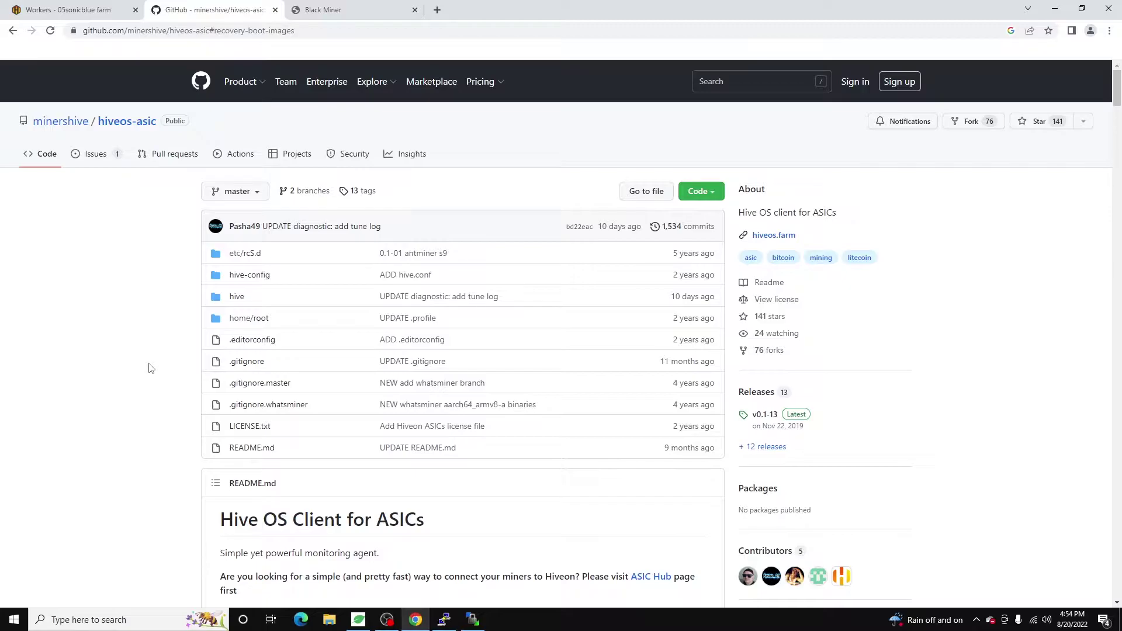
scroll(149, 370, "down", 7)
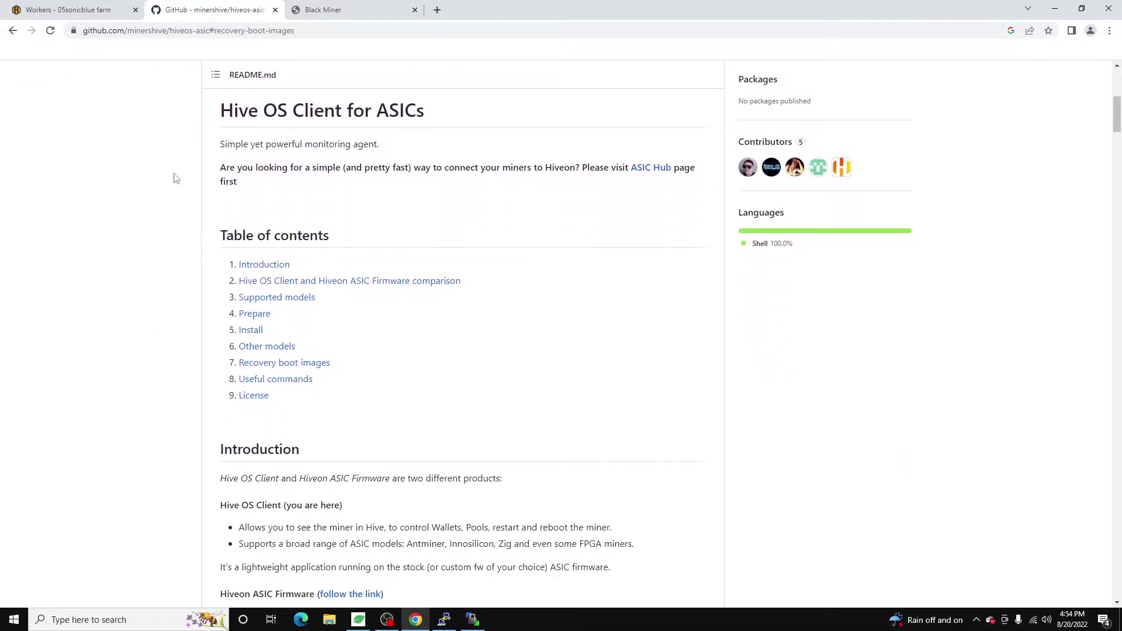
left_click(267, 345)
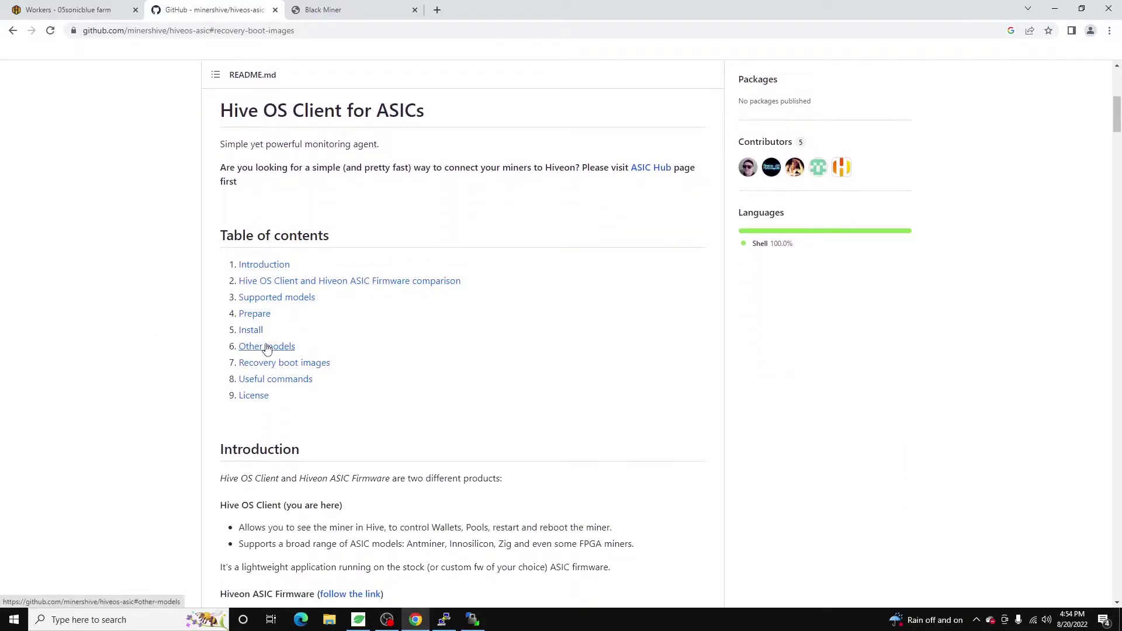
scroll(237, 263, "down", 5)
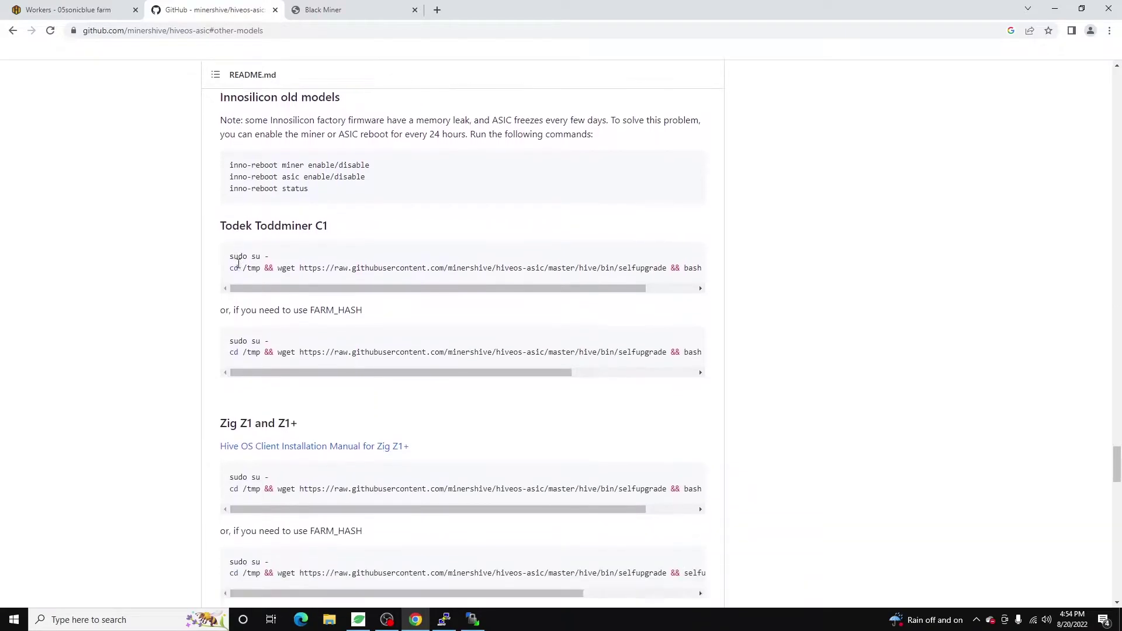
scroll(237, 267, "down", 5)
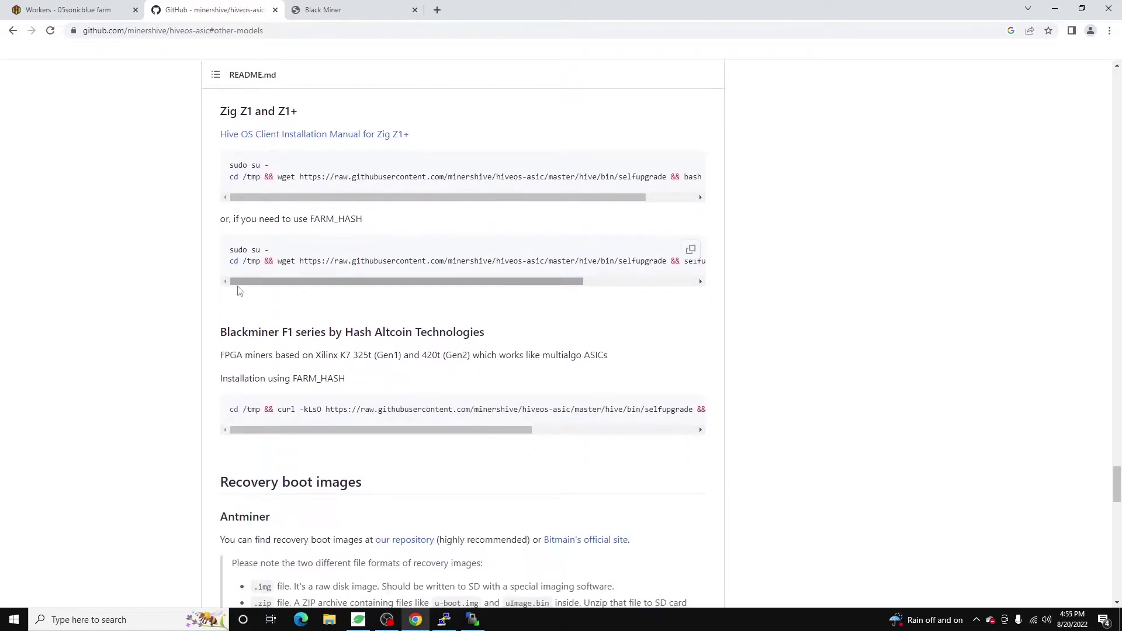
left_click_drag(234, 328, 487, 333)
left_click(437, 349)
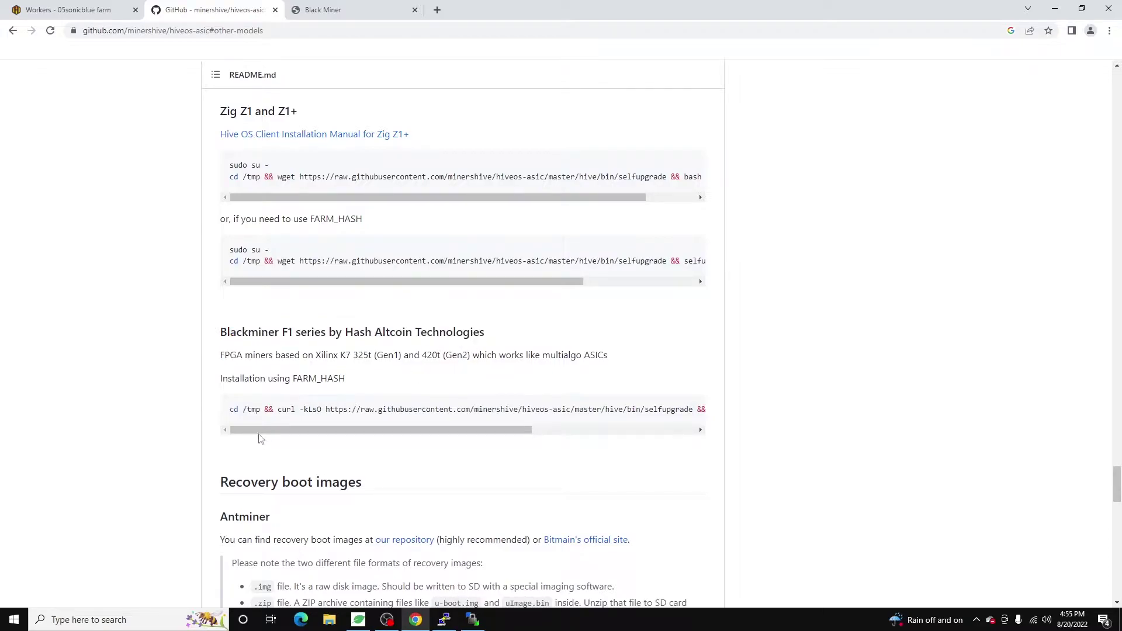
Copy the Blackminer F1 curl install command into the address bar and select YOUR_FARM_HASH.
left_click_drag(287, 432, 551, 453)
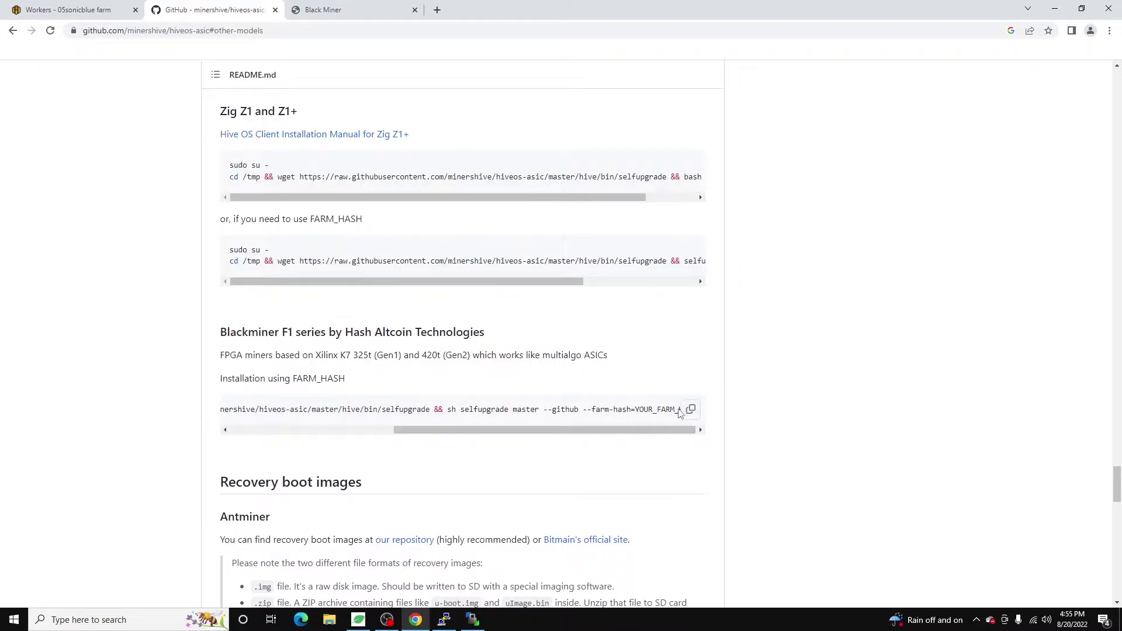
left_click(695, 412)
left_click(251, 33)
key("ctrl+v")
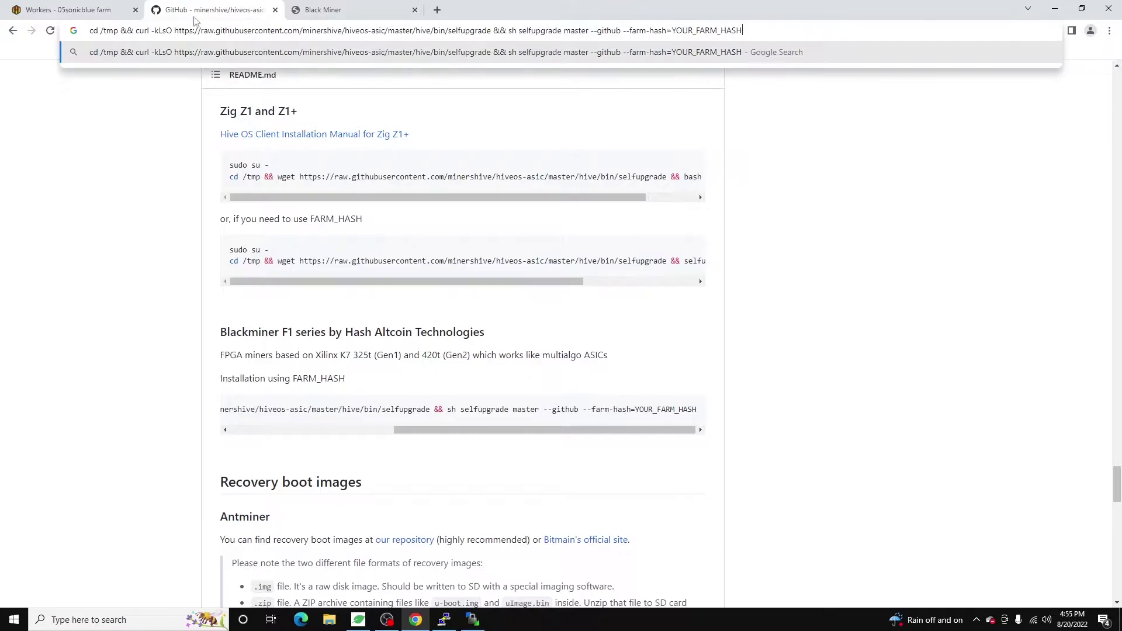
left_click_drag(752, 29, 673, 30)
left_click(56, 7)
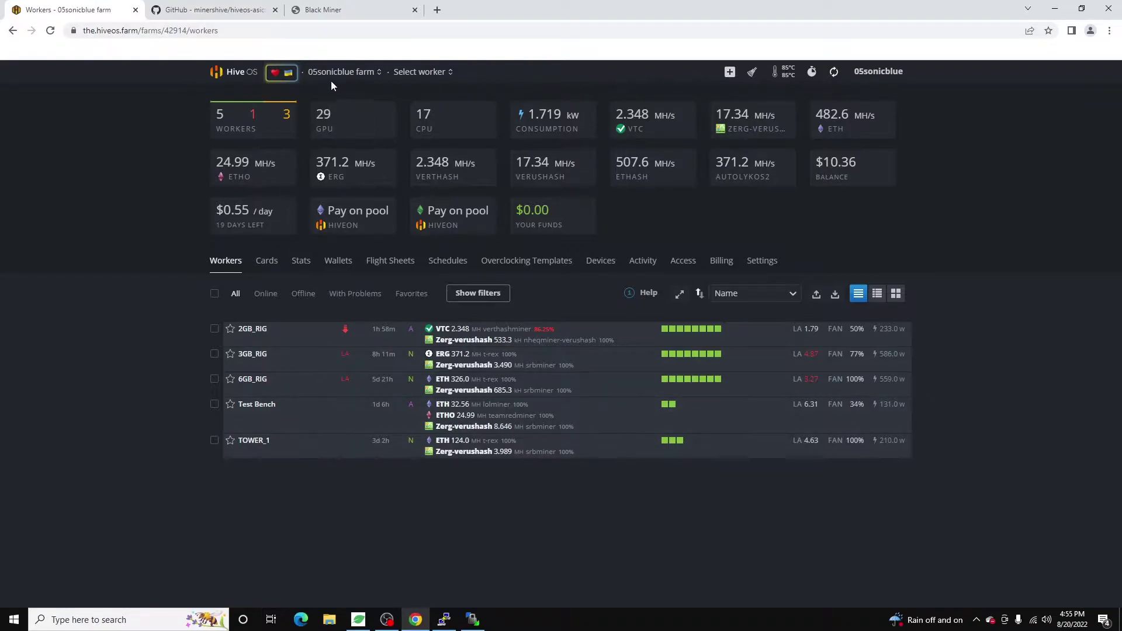
Copy the Farm Hash from the farm Settings and reselect YOUR_FARM_HASH in the install command.
left_click(323, 115)
left_click(769, 268)
scroll(240, 468, "down", 10)
scroll(190, 331, "up", 4)
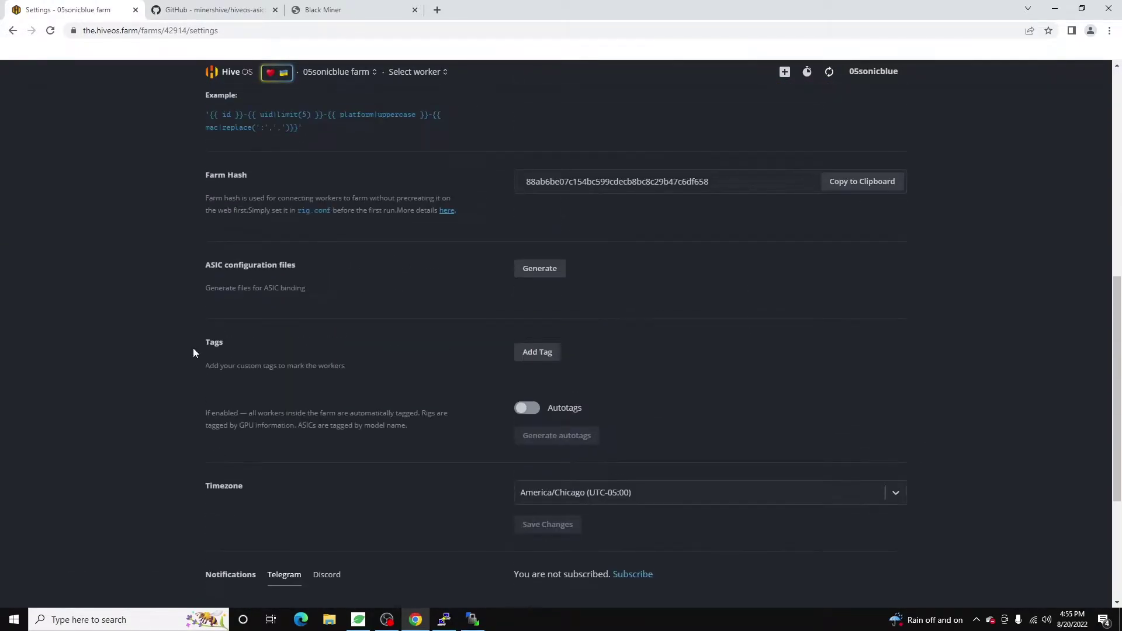
left_click(844, 193)
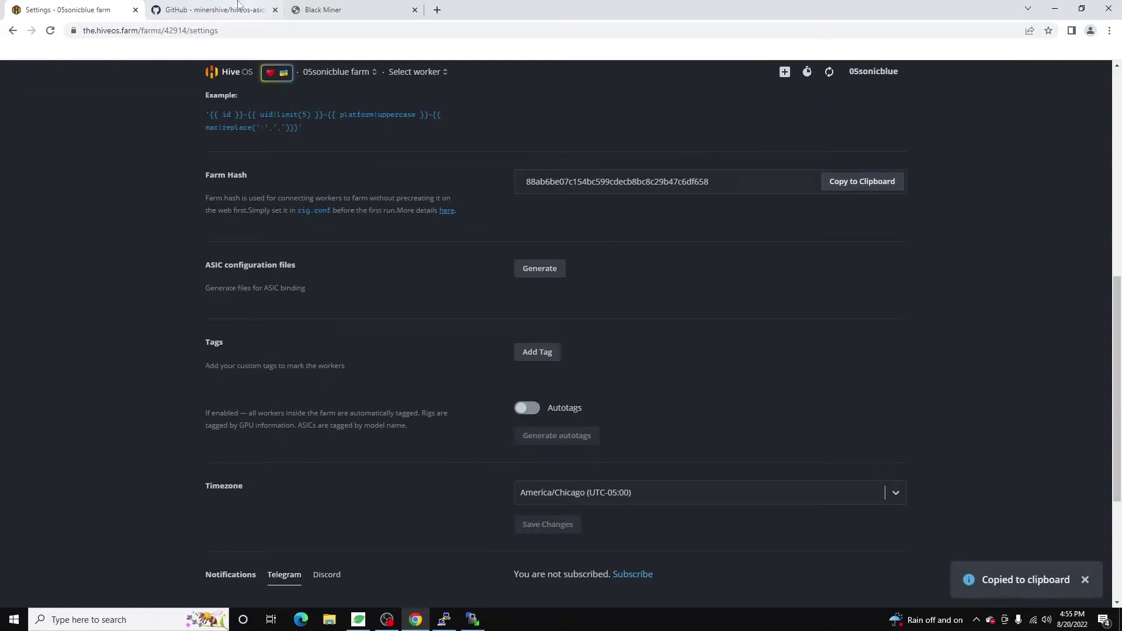
left_click(214, 10)
left_click_drag(792, 30, 665, 21)
Replace YOUR_FARM_HASH with the farm hash and select the completed install command.
key("ctrl+v")
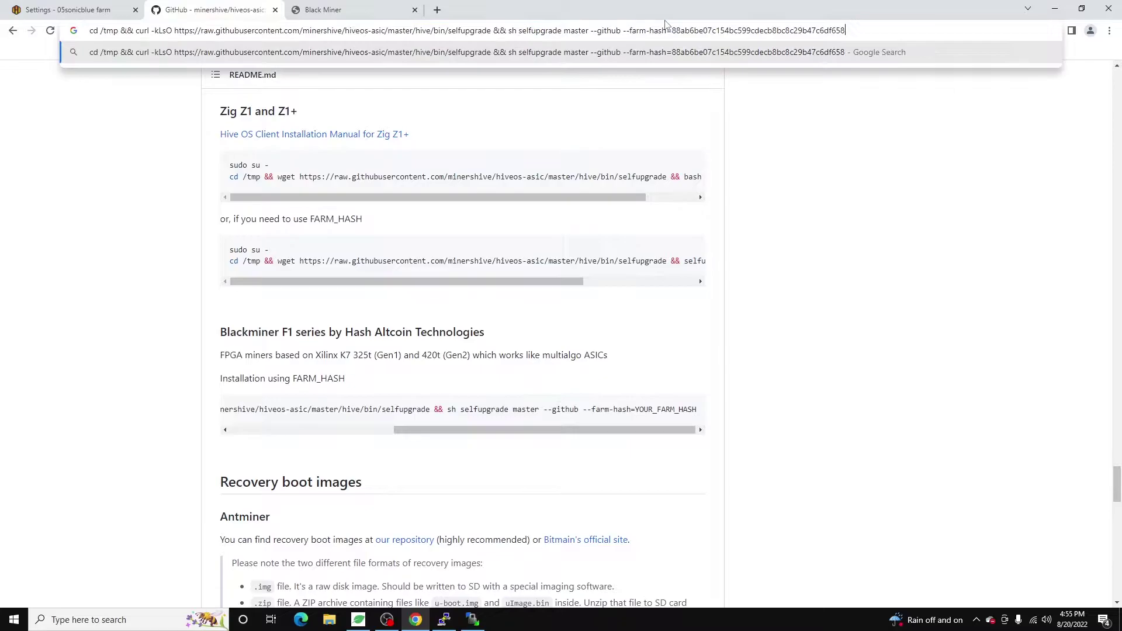
key("ctrl+a")
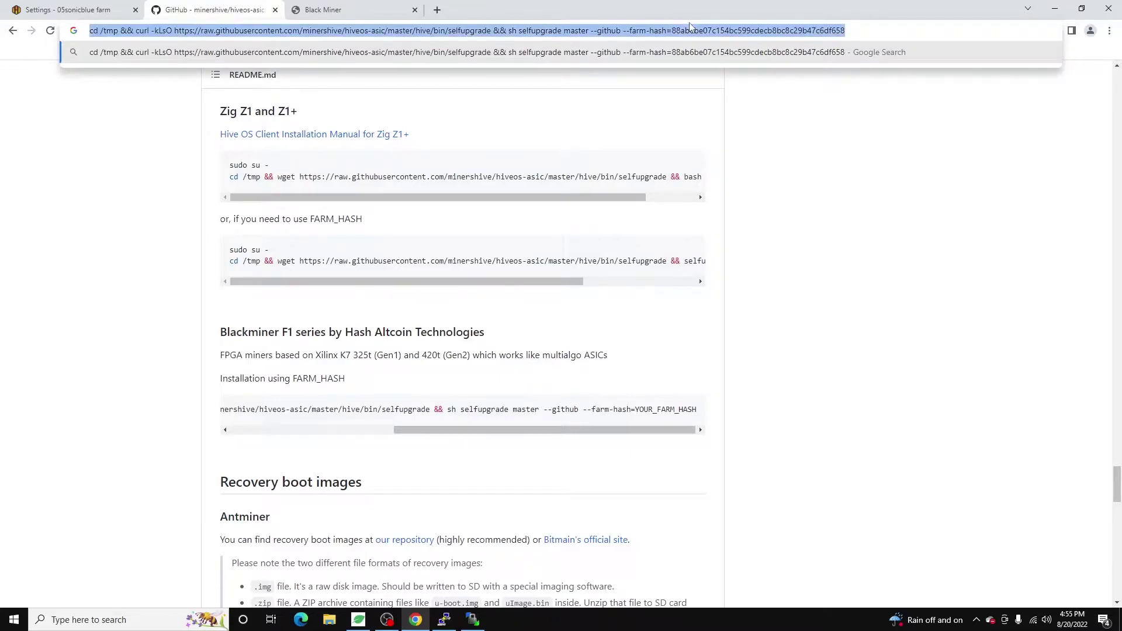
left_click(890, 298)
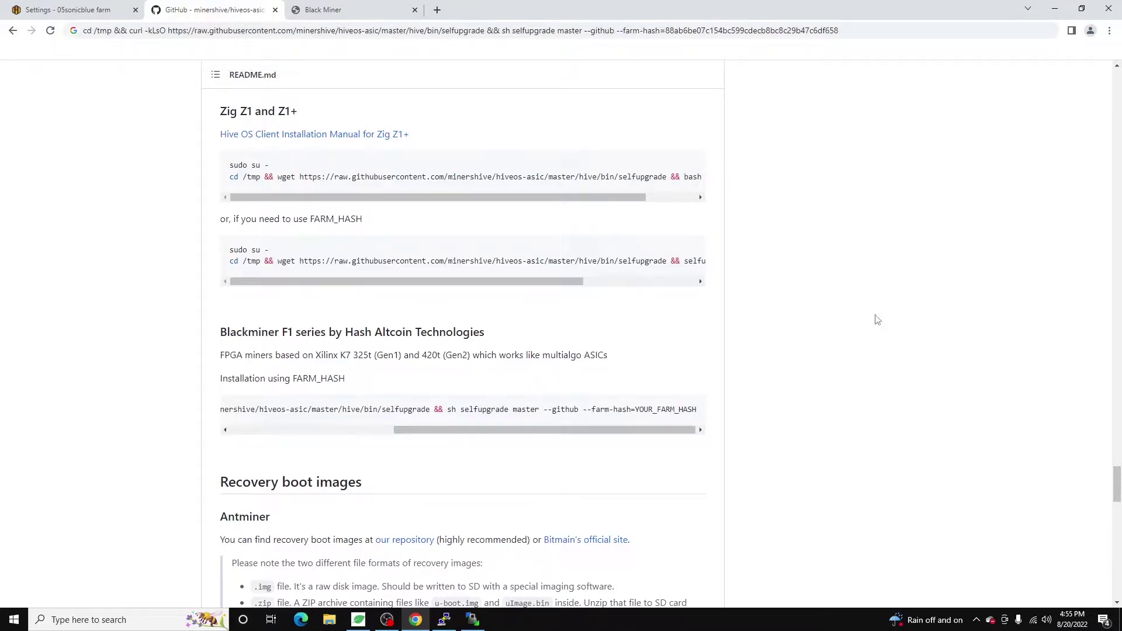
Return to the Black Miner interface and expand its System and Configuration menus.
left_click(323, 9)
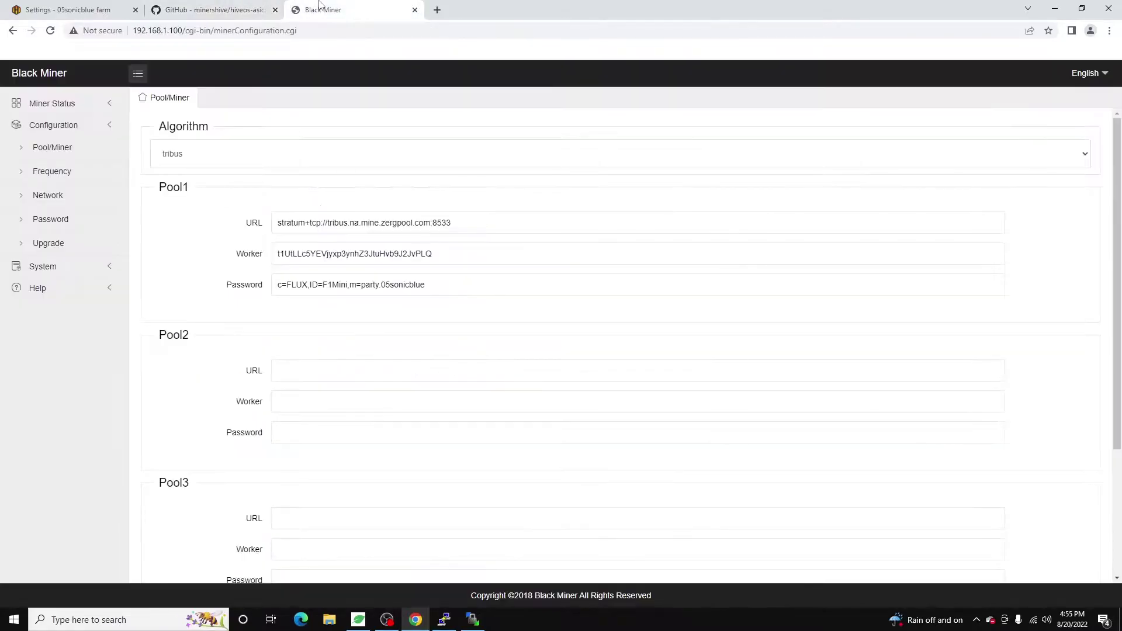
left_click(100, 272)
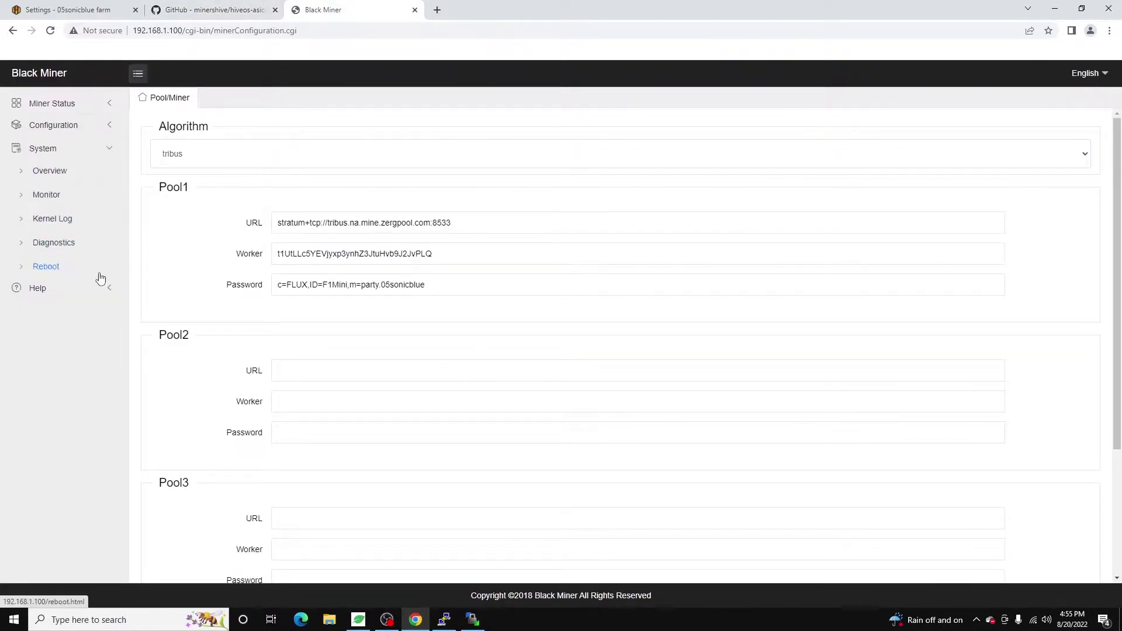
left_click(102, 132)
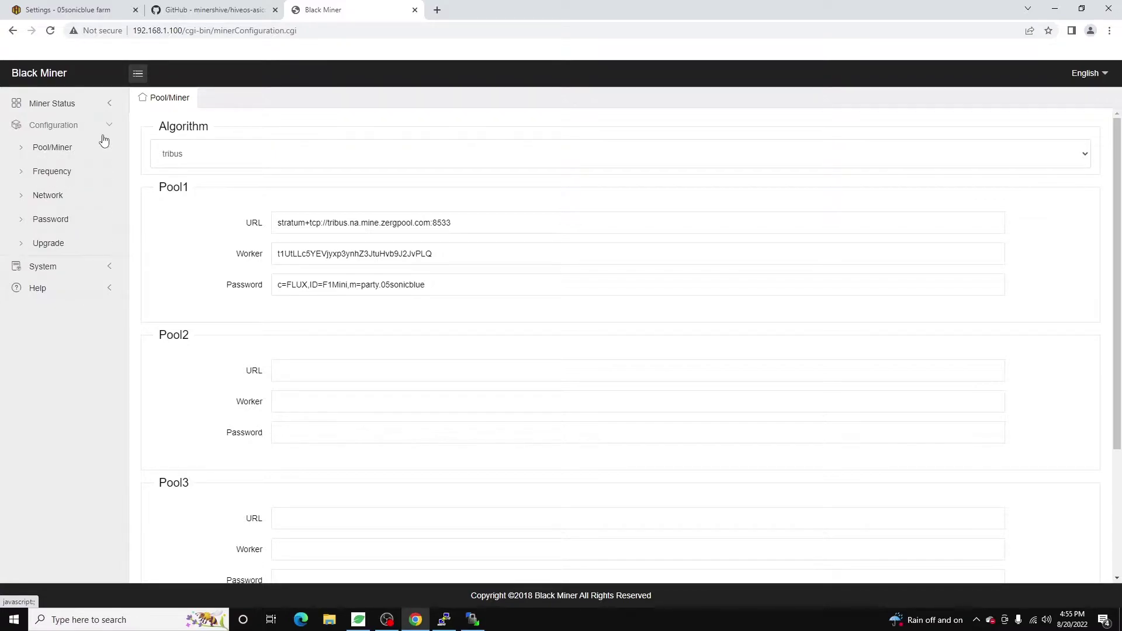
Run the farm-hash selfupgrade command in the miner's PuTTY session until the update completes.
left_click(441, 622)
left_click_drag(195, 131, 376, 147)
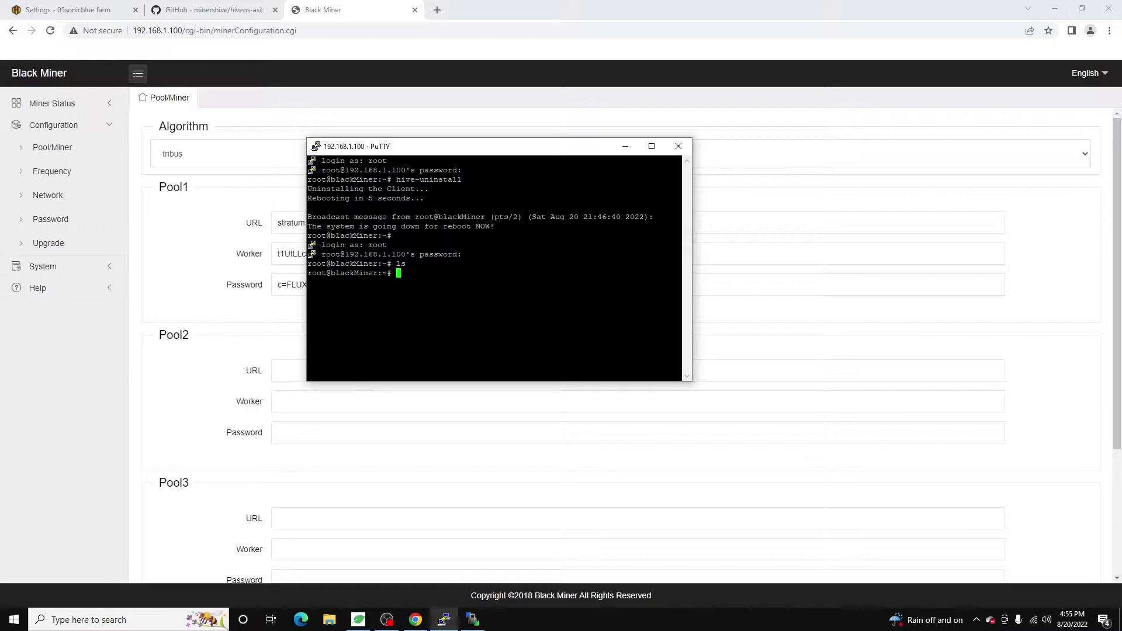
key("shift+Insert")
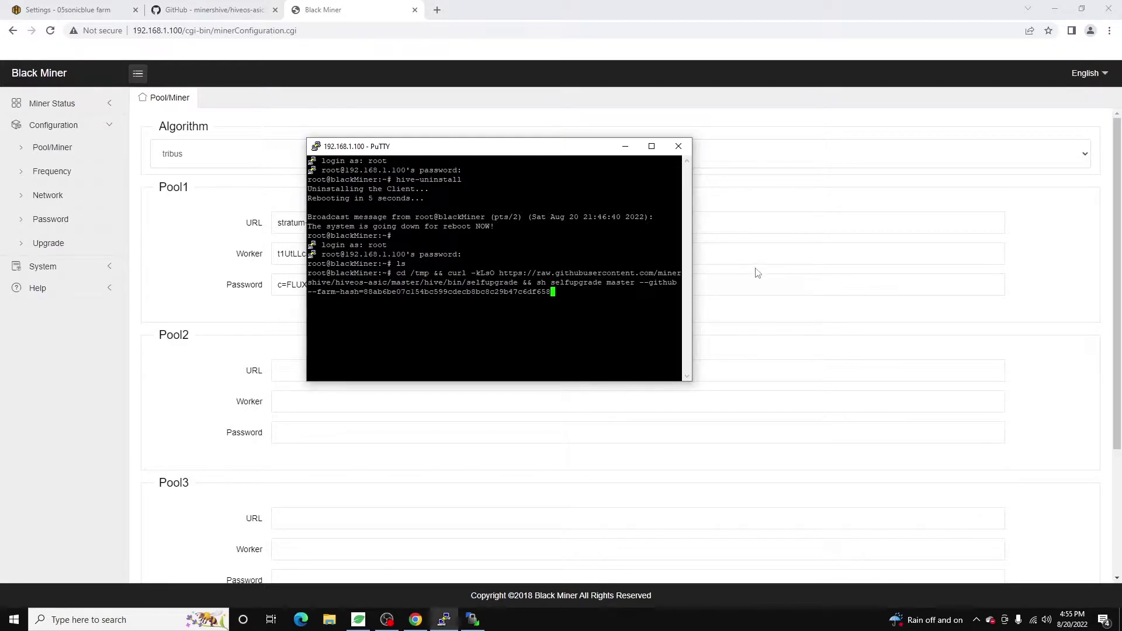
left_click_drag(691, 250, 930, 250)
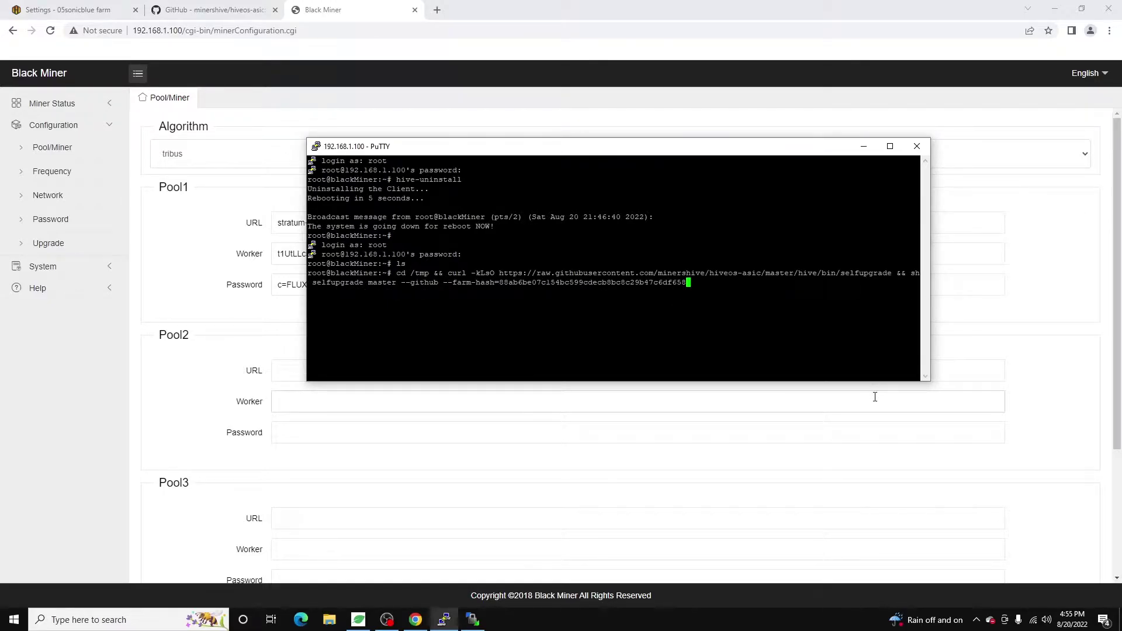
key("Return")
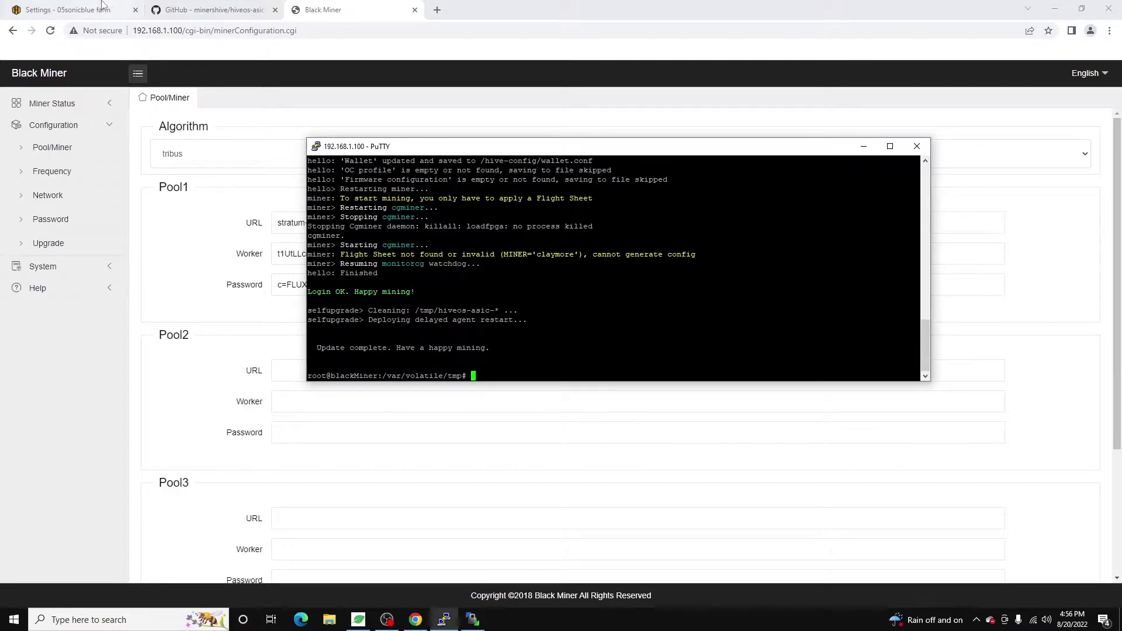
Go to the farm's Workers list and open the new asic32A2DD worker.
left_click(76, 9)
left_click(337, 72)
left_click(338, 71)
left_click(343, 122)
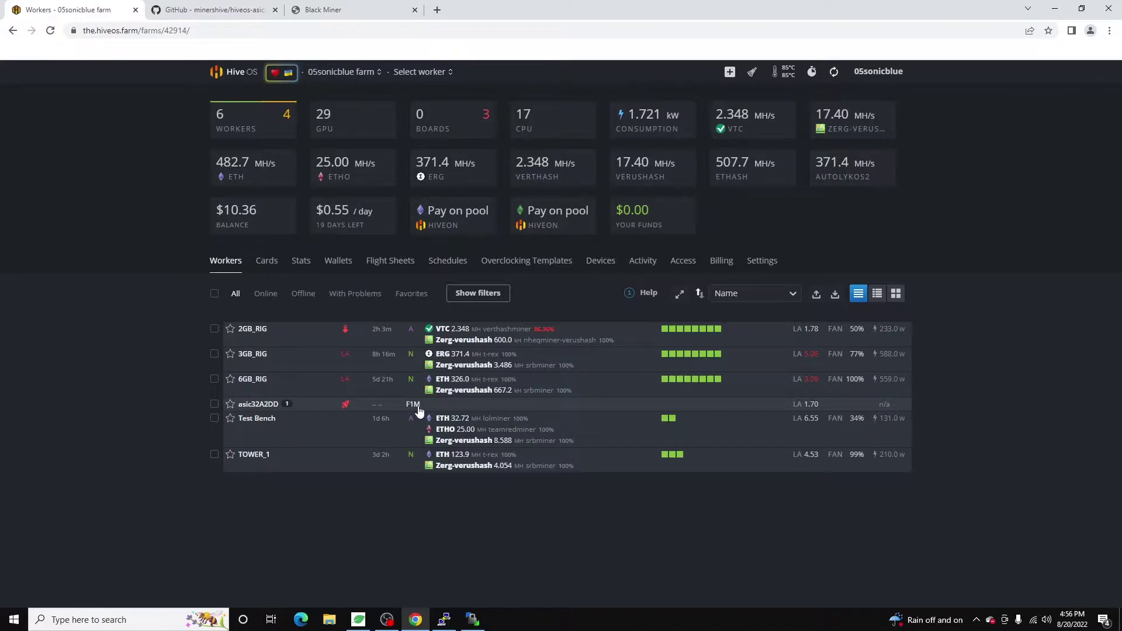
left_click(252, 405)
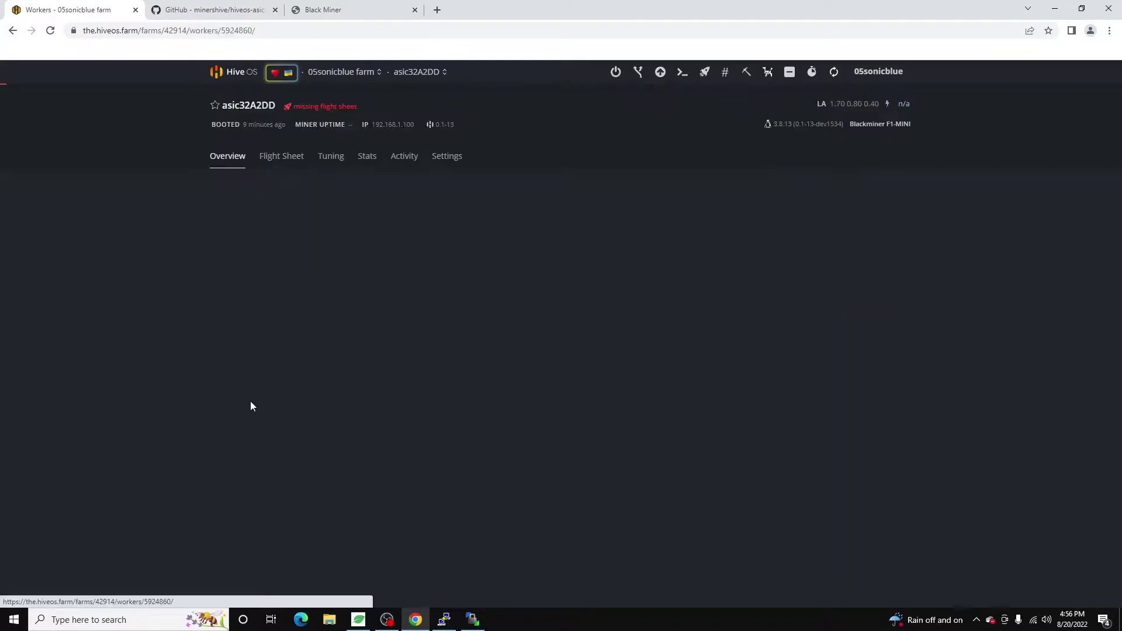
Rename the worker to F1Mini in its Settings, save it, and view its Overview.
left_click(457, 176)
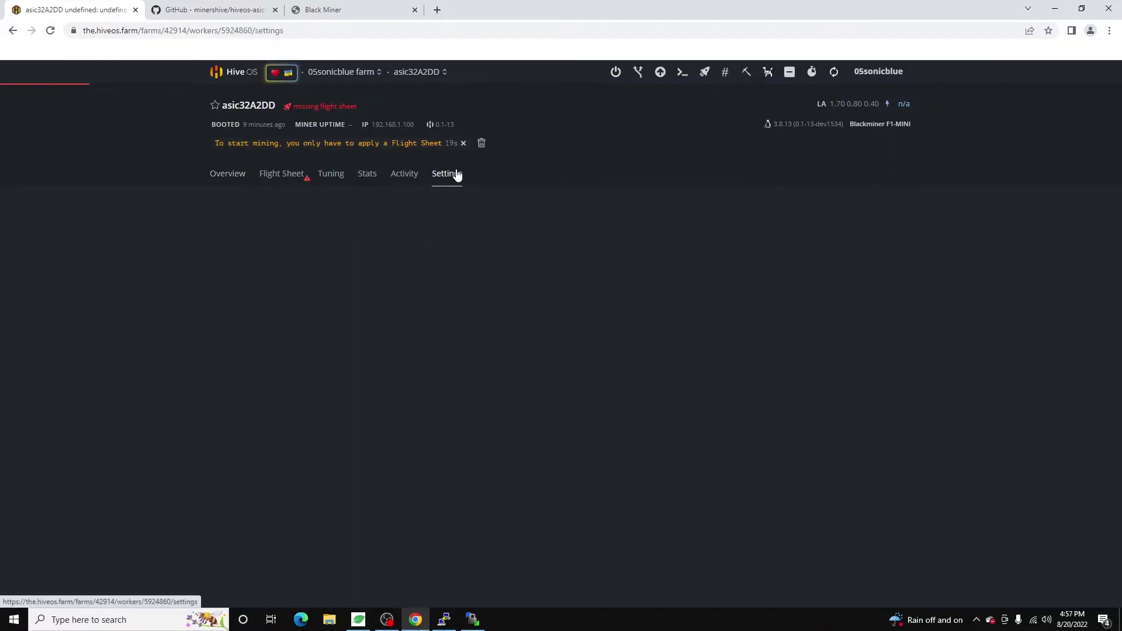
double_click(586, 295)
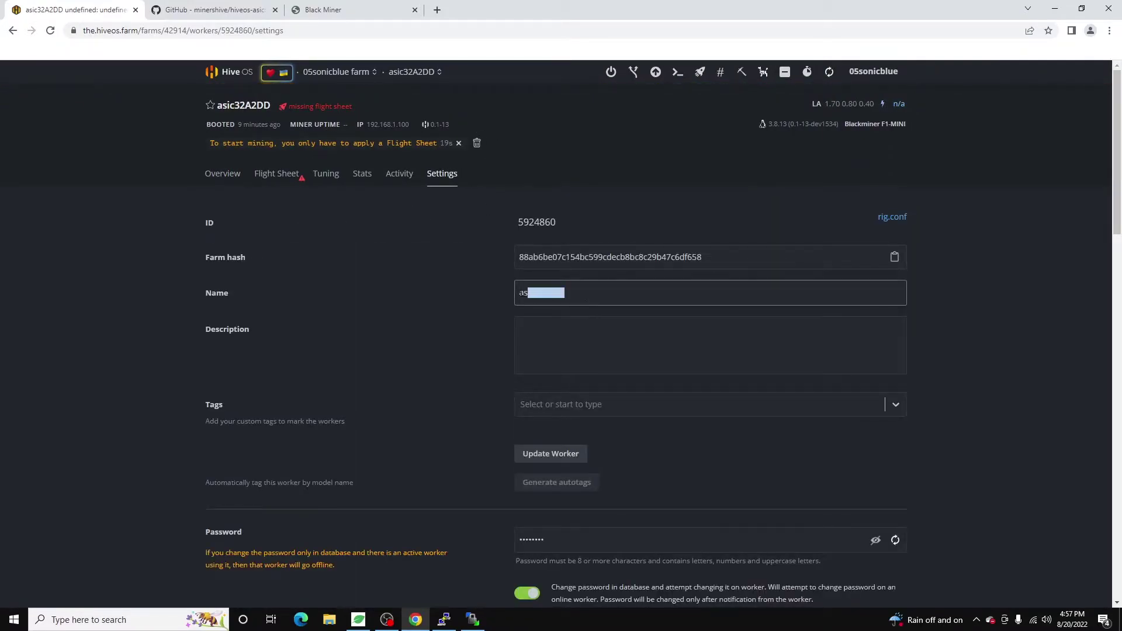
type("F1Mini")
scroll(961, 475, "down", 4)
scroll(720, 340, "up", 2)
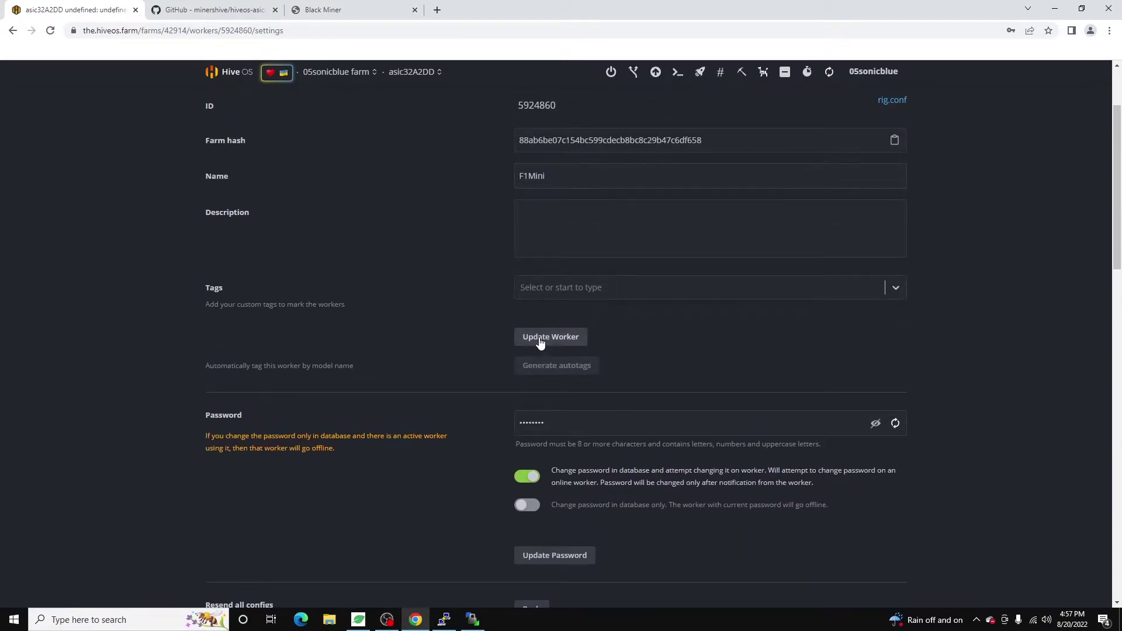
left_click(541, 338)
scroll(1024, 330, "up", 2)
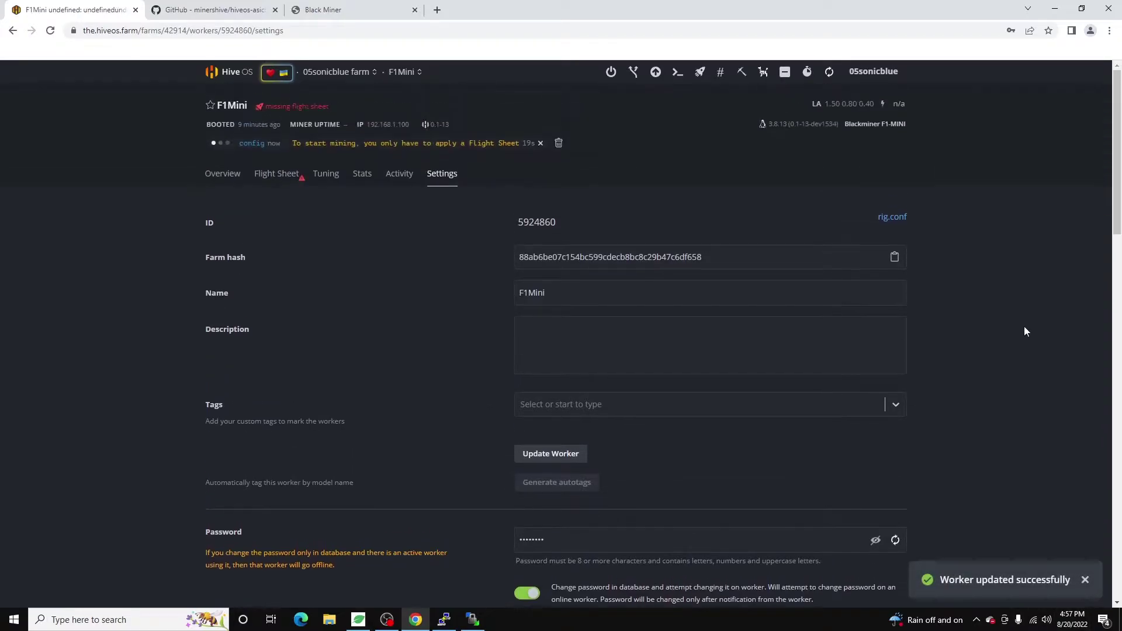
left_click(219, 184)
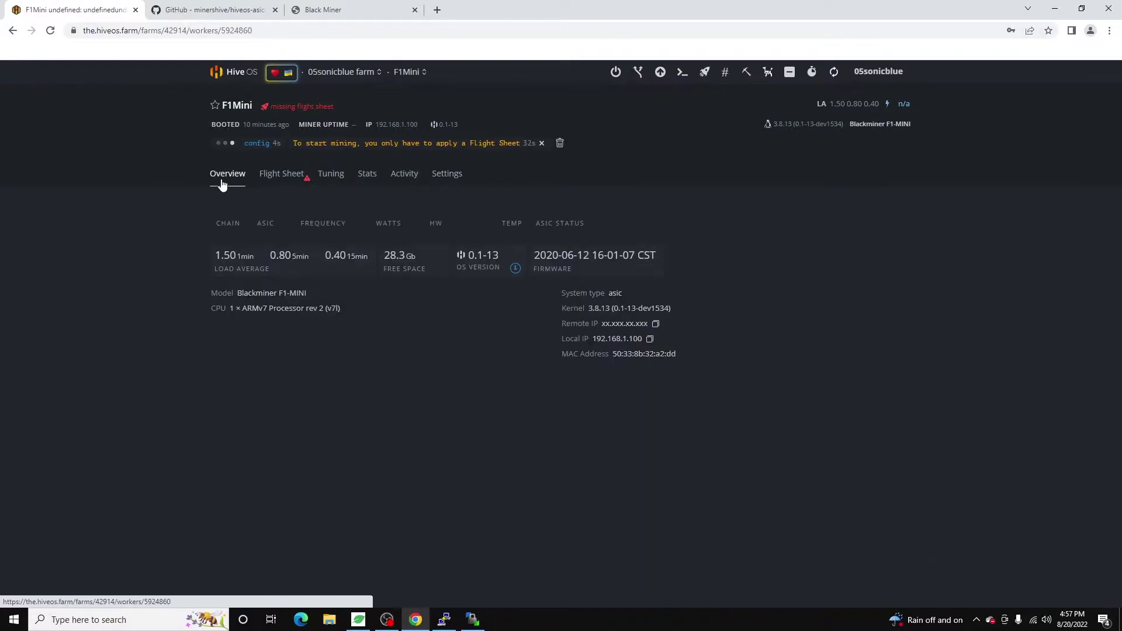
Check F1Mini's flight sheets and its Overview reporting tribus at 80.50 MH.
left_click(276, 175)
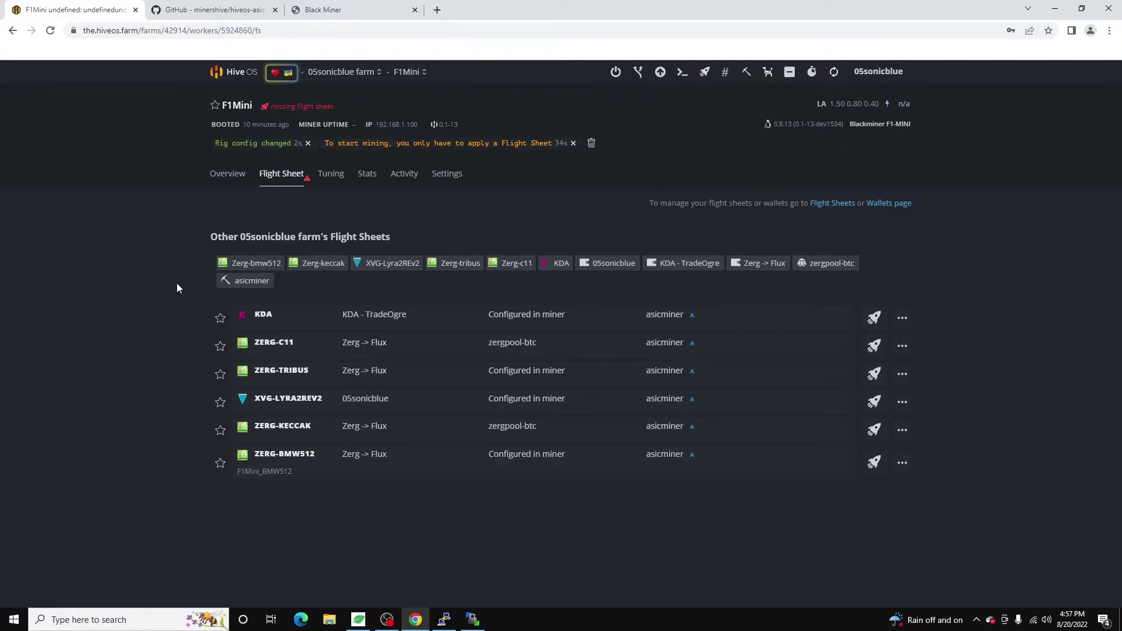
left_click(216, 172)
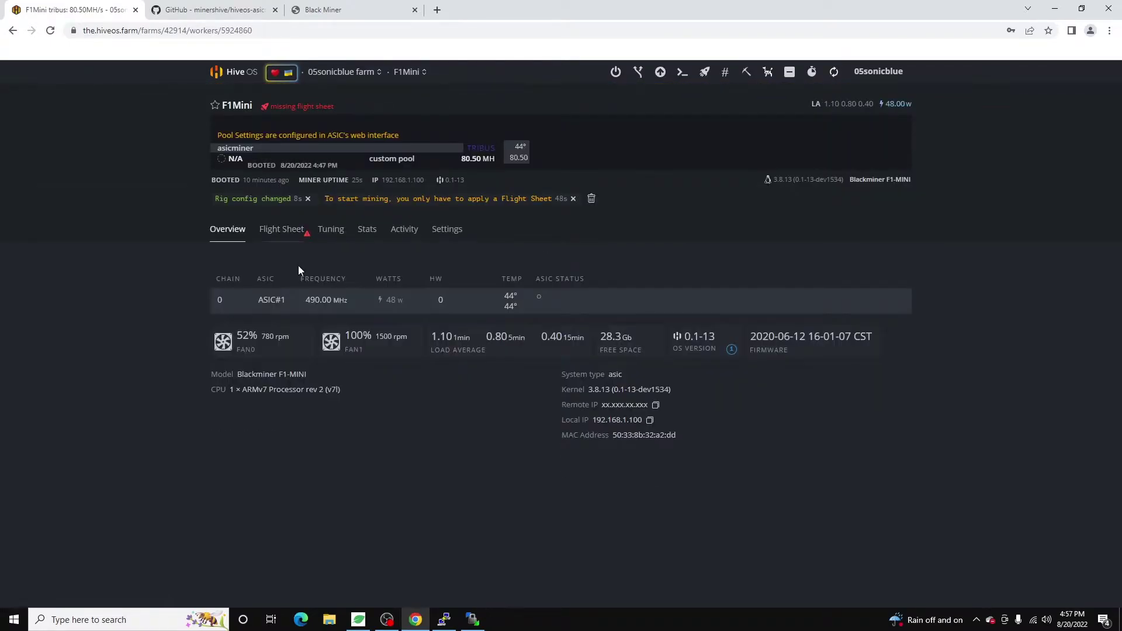
left_click(283, 236)
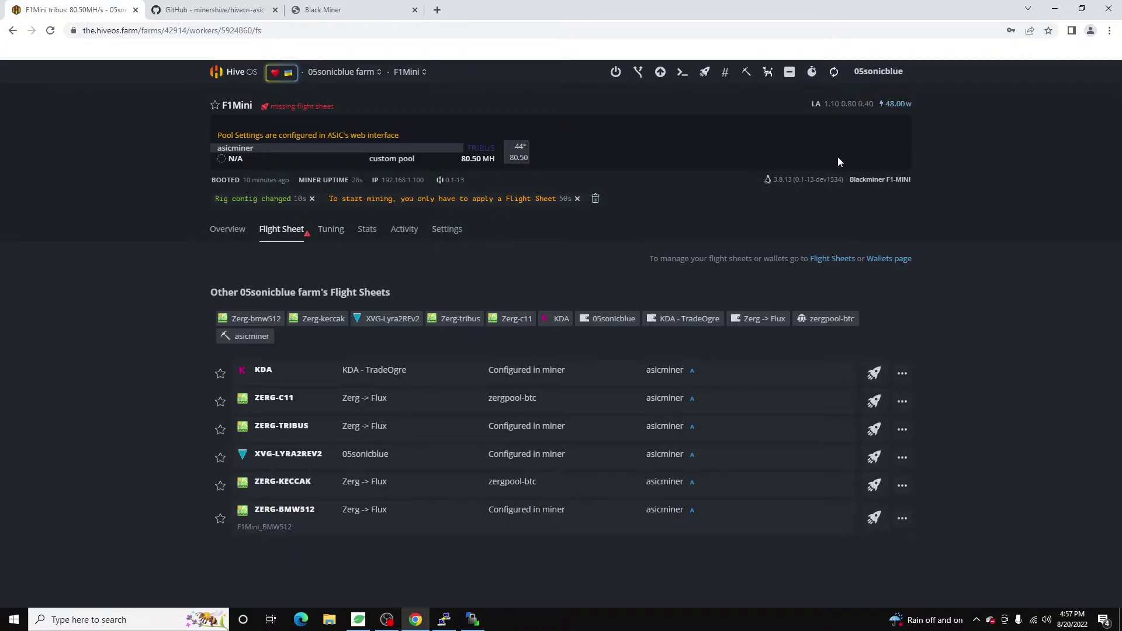
Return to the farm's Workers page and open its Wallets list (0XBTC, AION, BEAM).
left_click(342, 71)
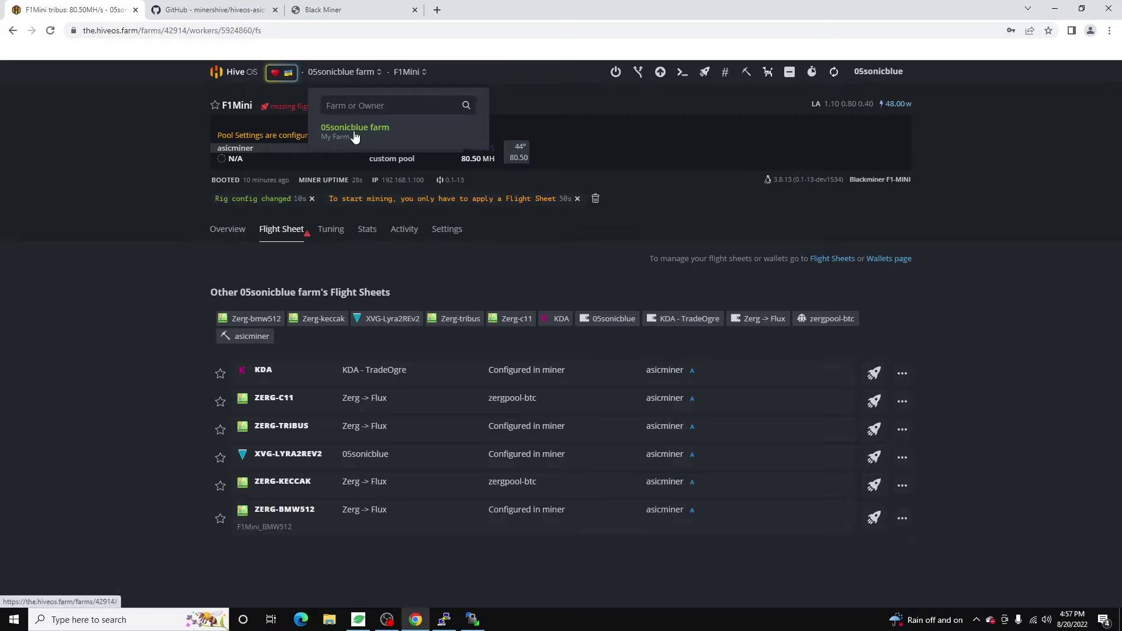
left_click(354, 129)
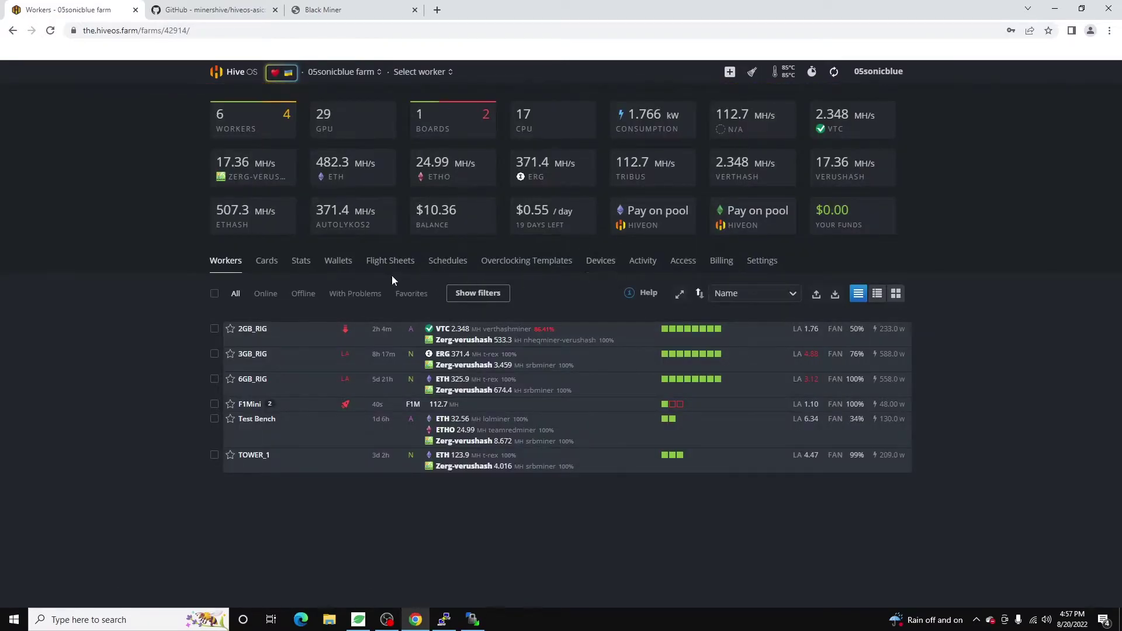
left_click(329, 262)
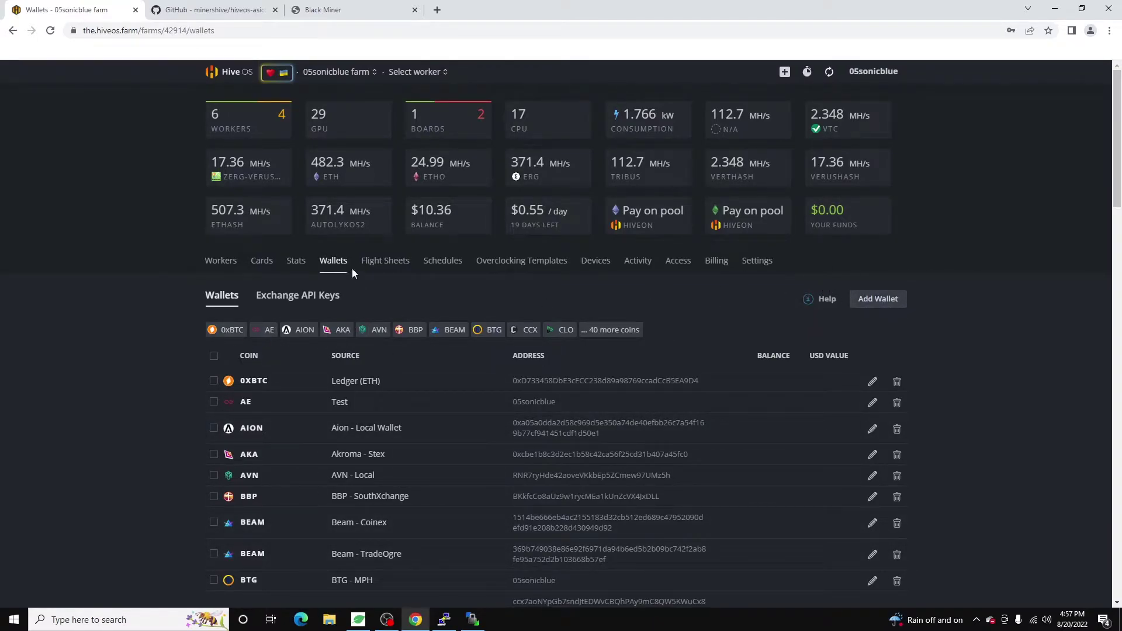
Start a new flight sheet with Zerg-tribus as the coin.
left_click(383, 260)
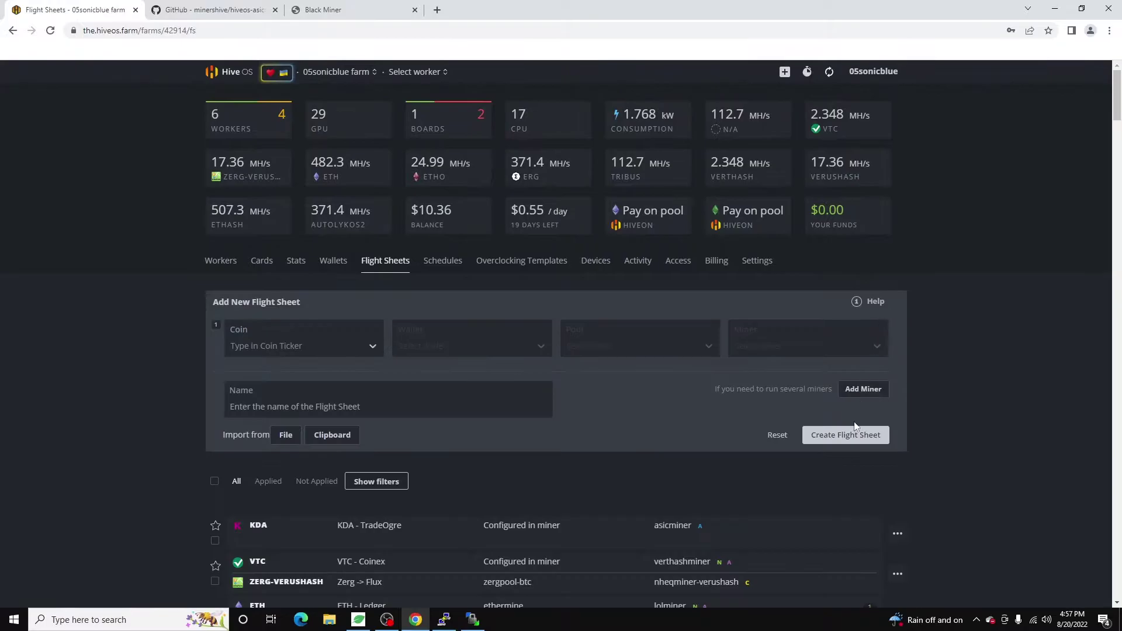
left_click(305, 340)
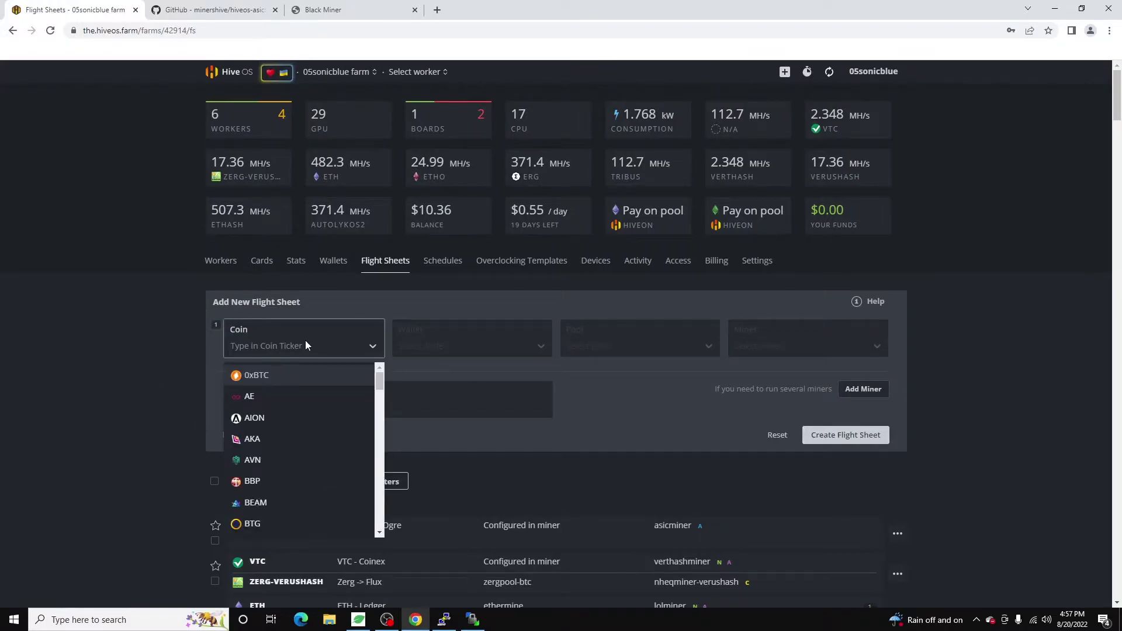
type("zerg")
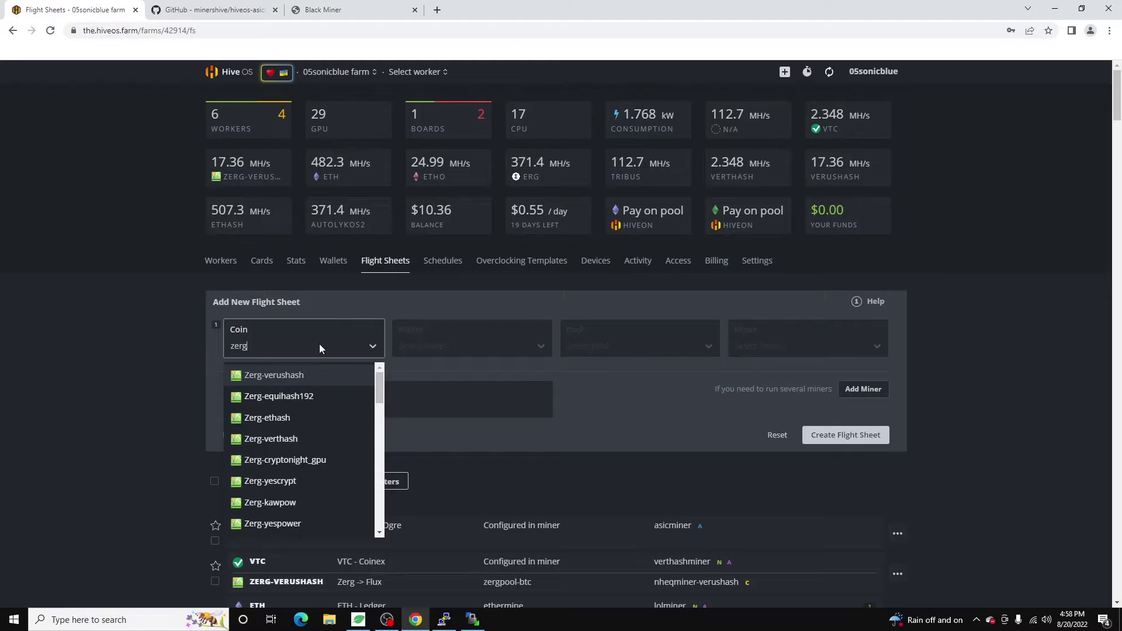
type("-trib")
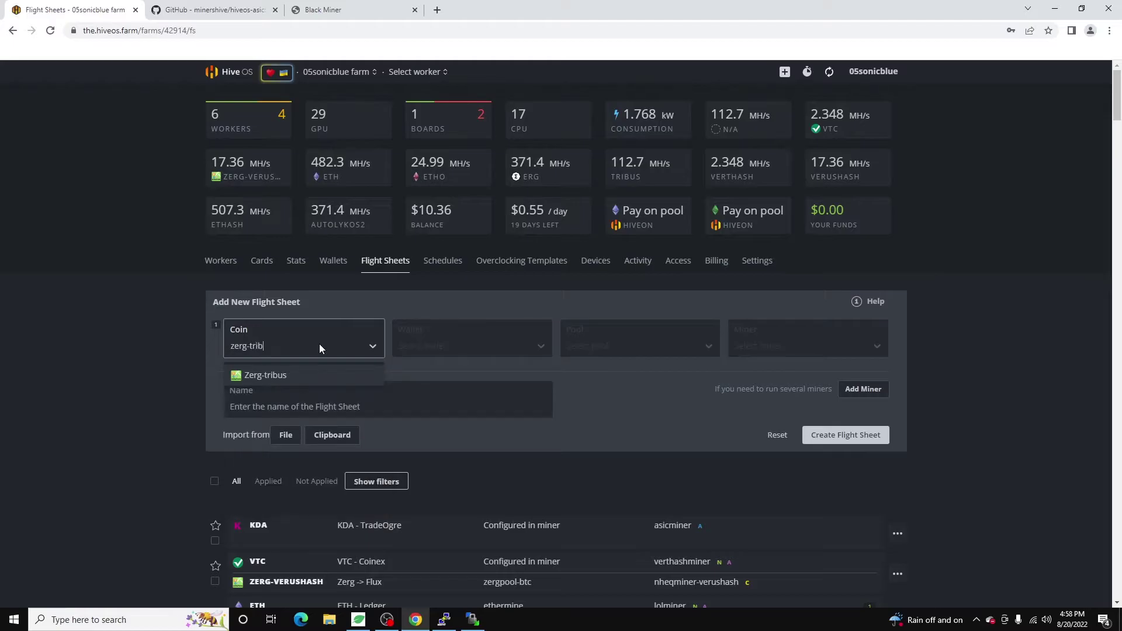
left_click(264, 375)
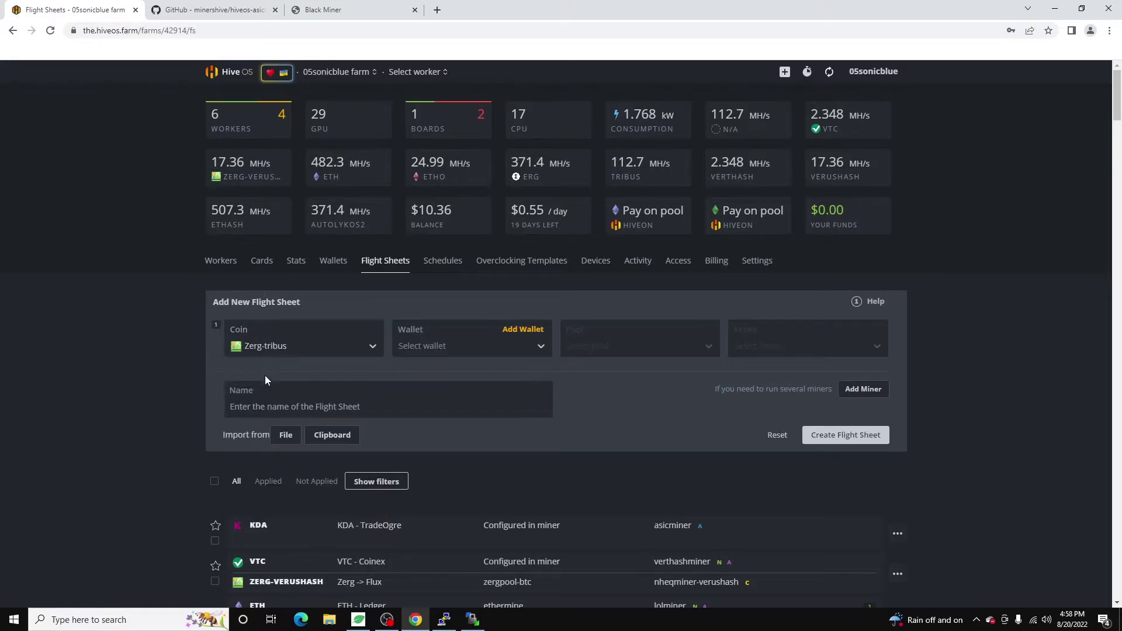
Choose wallet Zerg -> Flux, pool Configure in miner, and miner ASIC Miner.
left_click(443, 337)
left_click(425, 374)
left_click(616, 351)
left_click(594, 374)
left_click(605, 348)
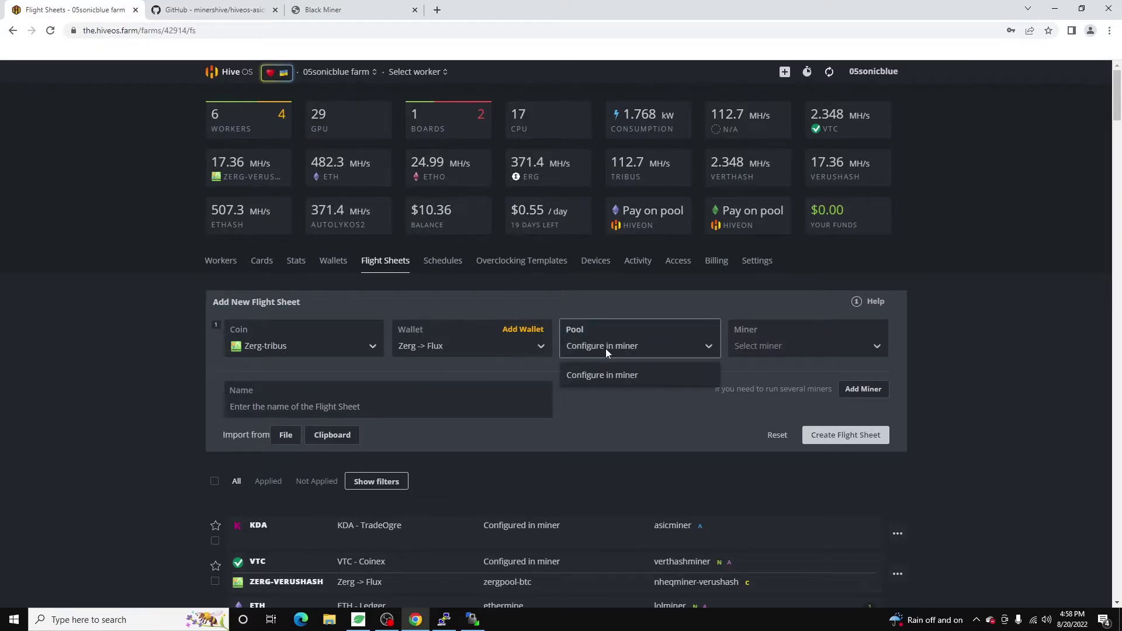
left_click(796, 341)
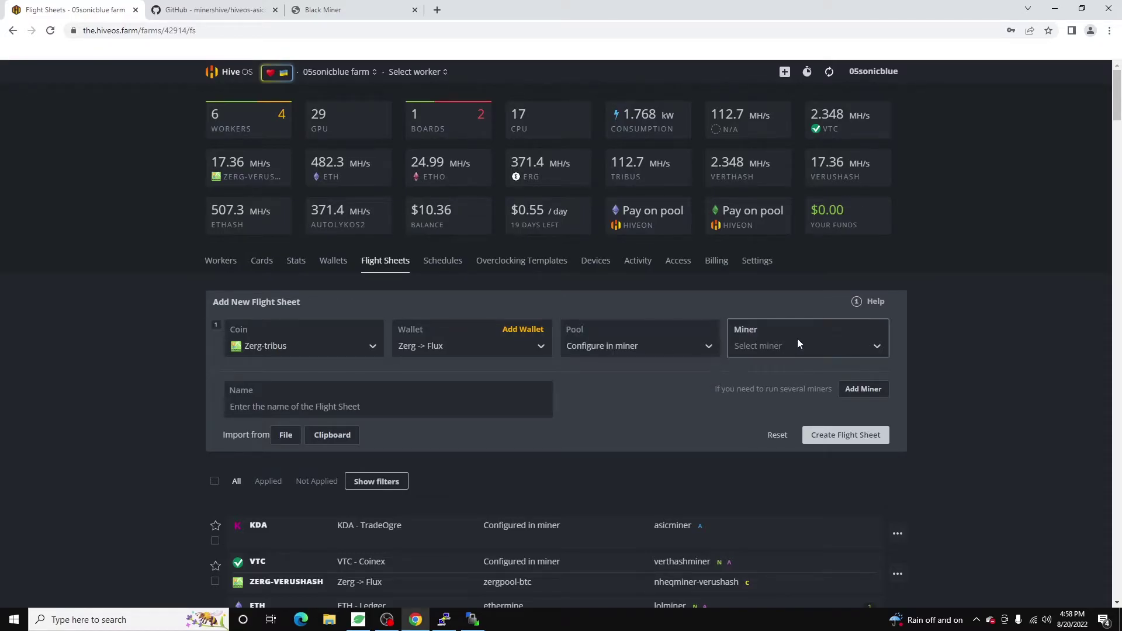
left_click(754, 372)
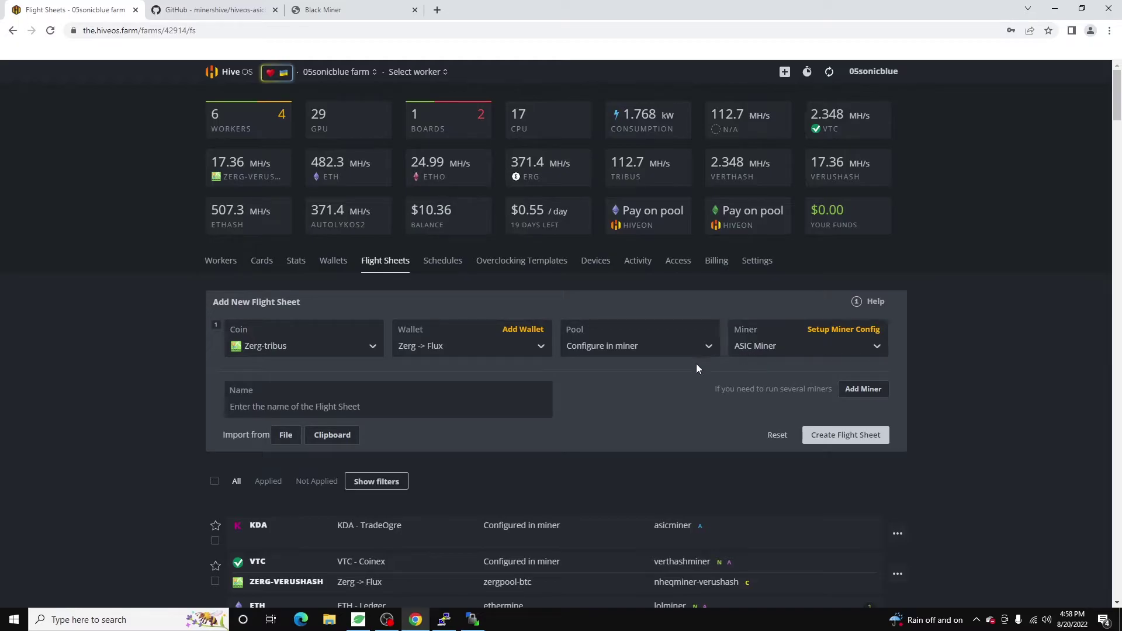
Open zergpool.com in a new browser tab.
left_click(437, 10)
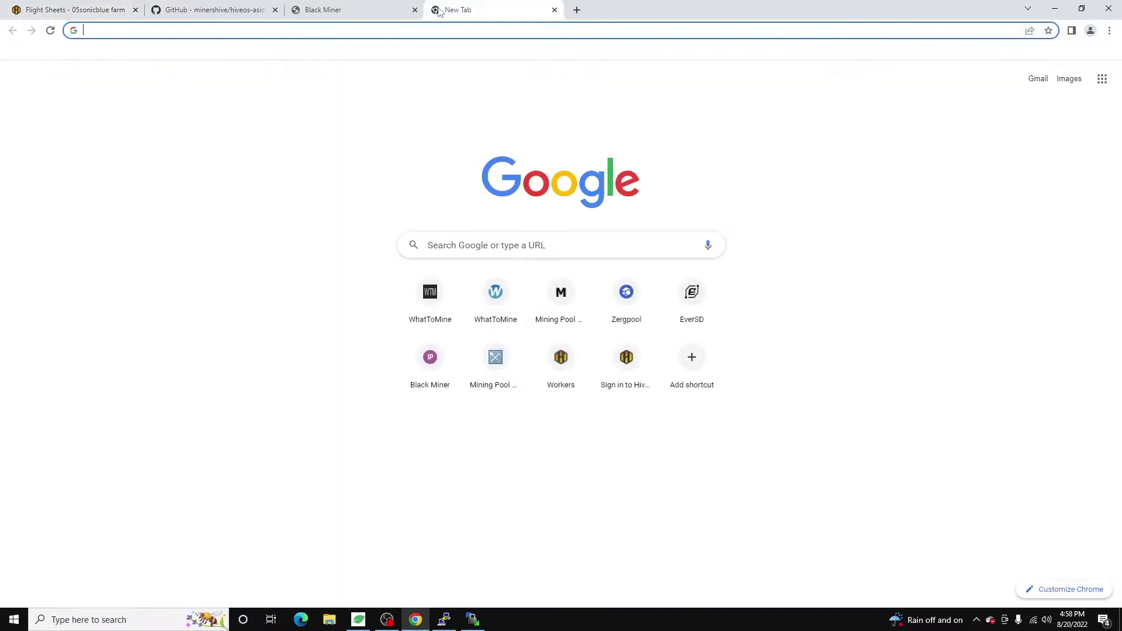
type("zergpool.com")
key("Return")
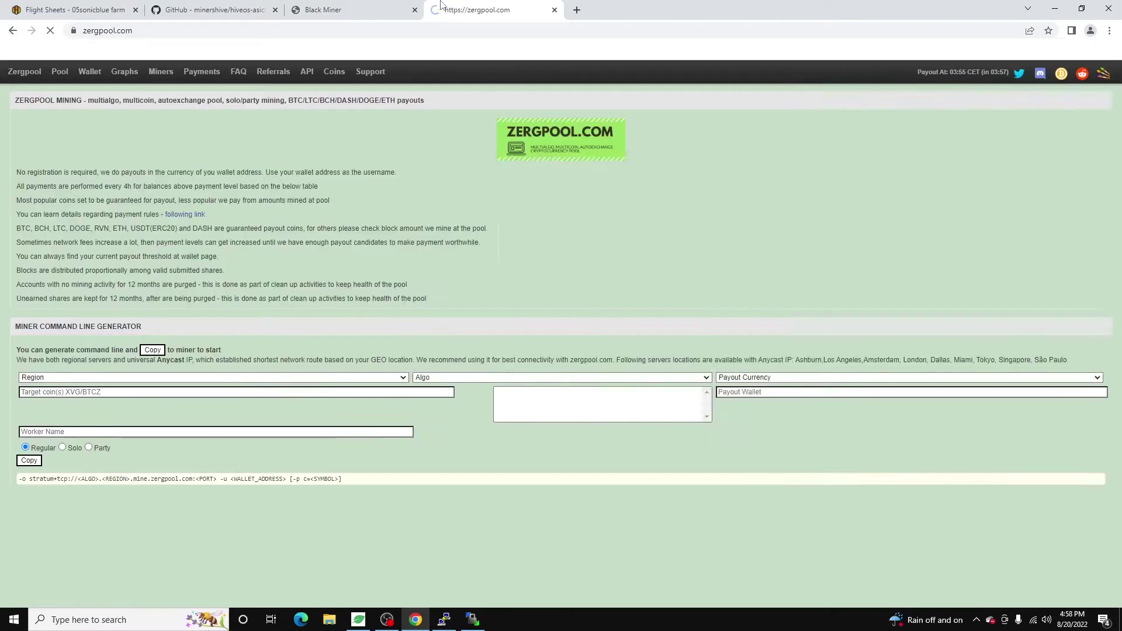
Generate and copy Zergpool's North America tribus stratum address on port 8533, then return to Hive OS.
left_click(119, 395)
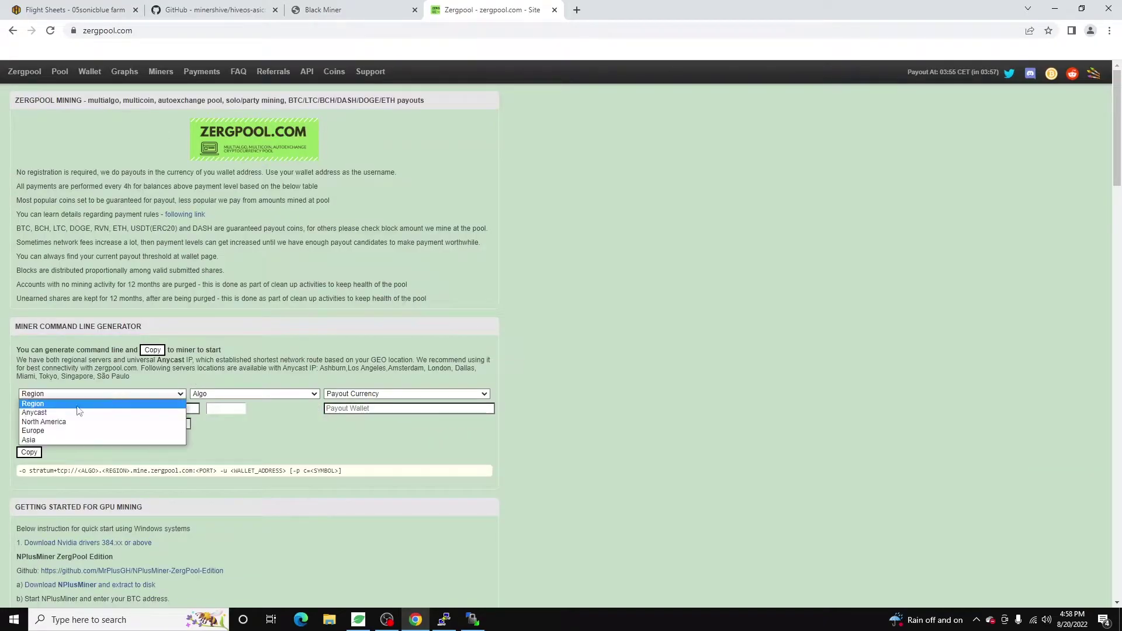
left_click(60, 421)
left_click(227, 395)
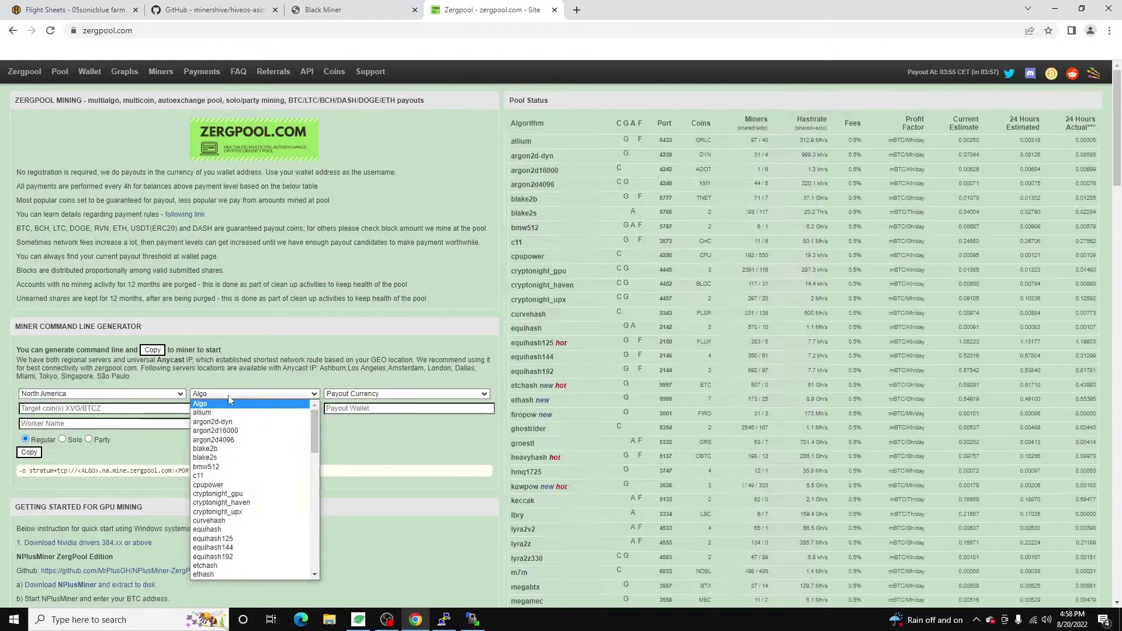
scroll(244, 448, "down", 8)
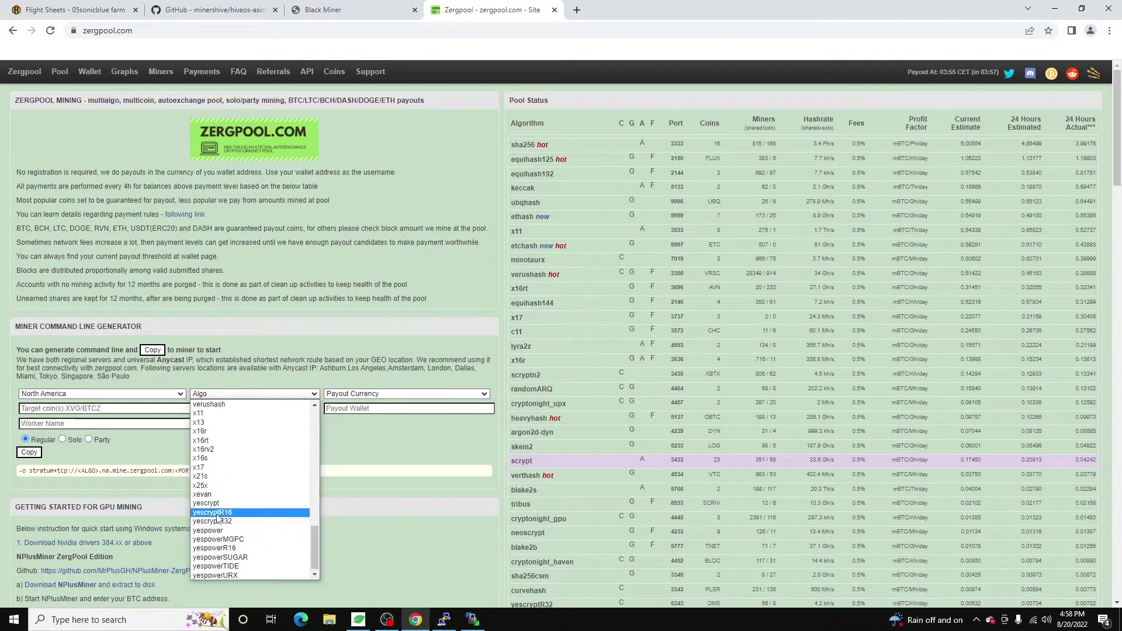
left_click(217, 494)
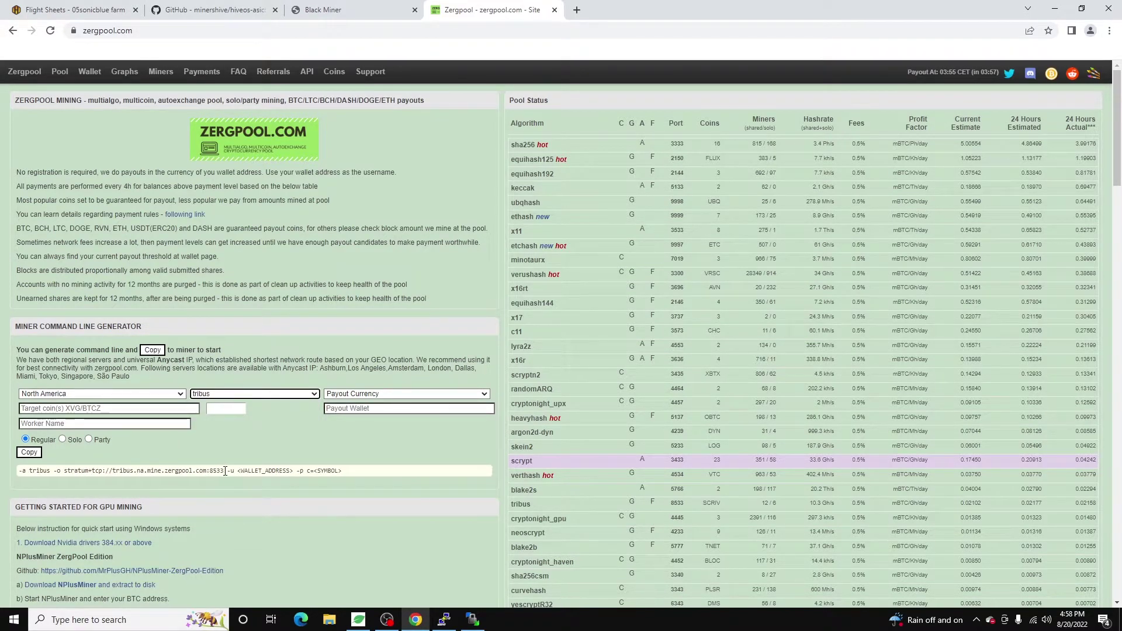
left_click_drag(224, 471, 65, 472)
key("ctrl+c")
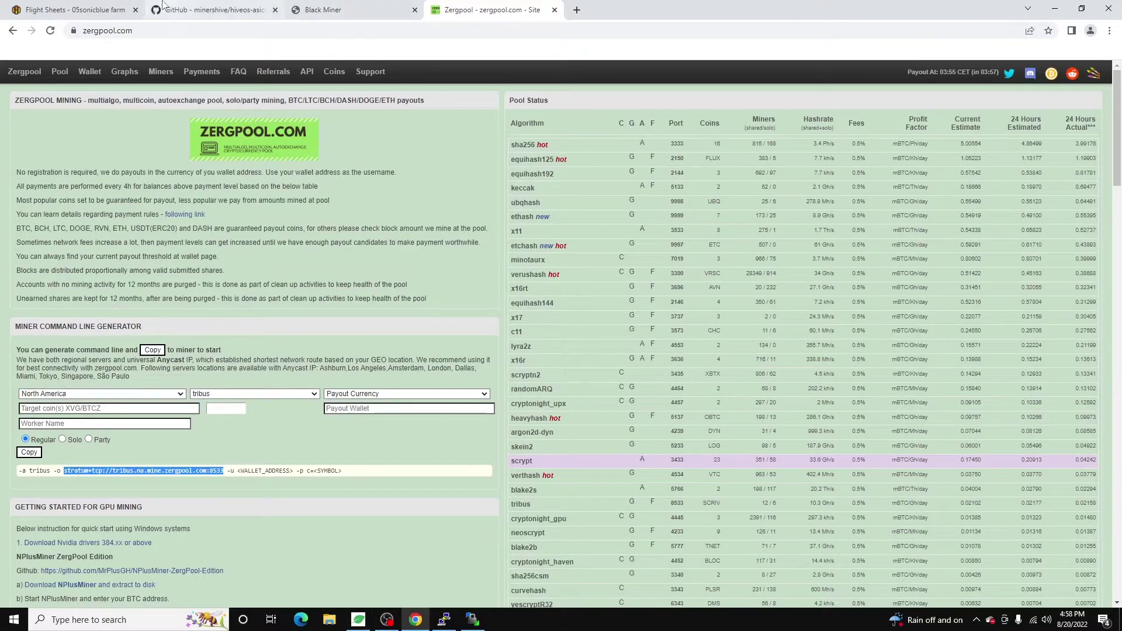
left_click(29, 7)
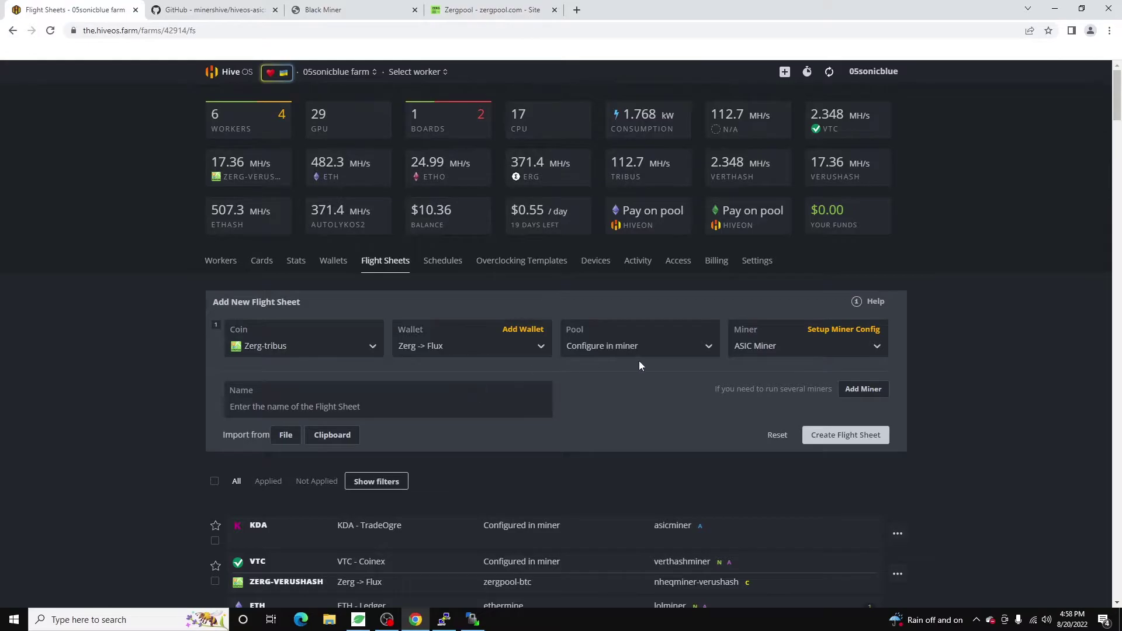
Set the ASIC Miner pool URL to stratum+tcp://tribus.na.mine.zergpool.com:8533 and password c=FLUX,ID=%WORKER_NAME%.
left_click(836, 330)
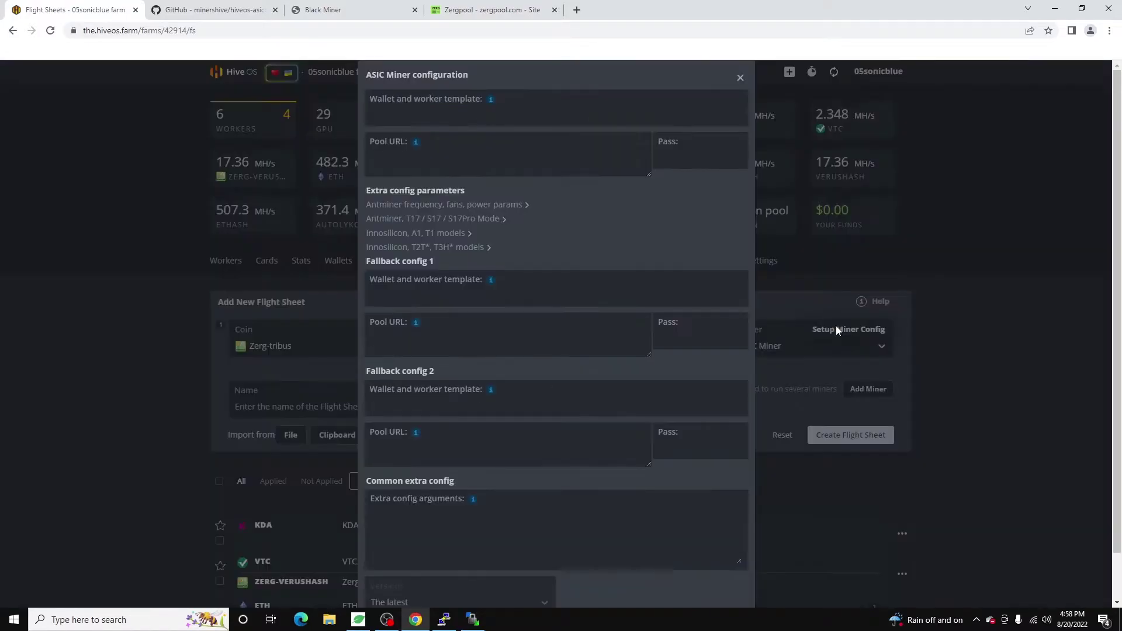
left_click(478, 153)
key("ctrl+v")
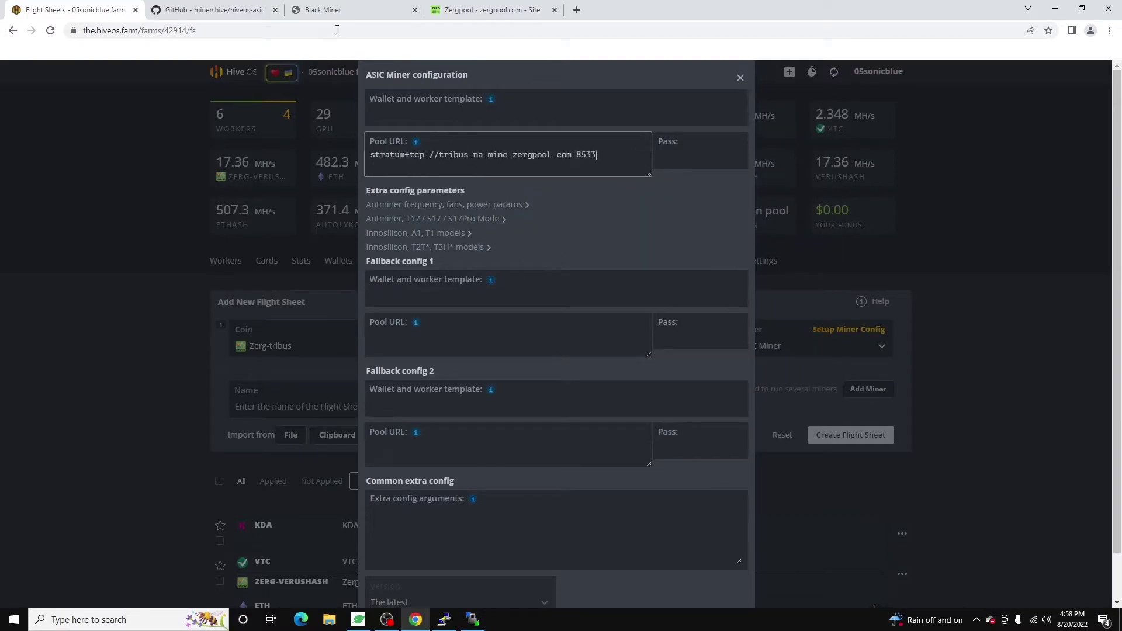
left_click(706, 163)
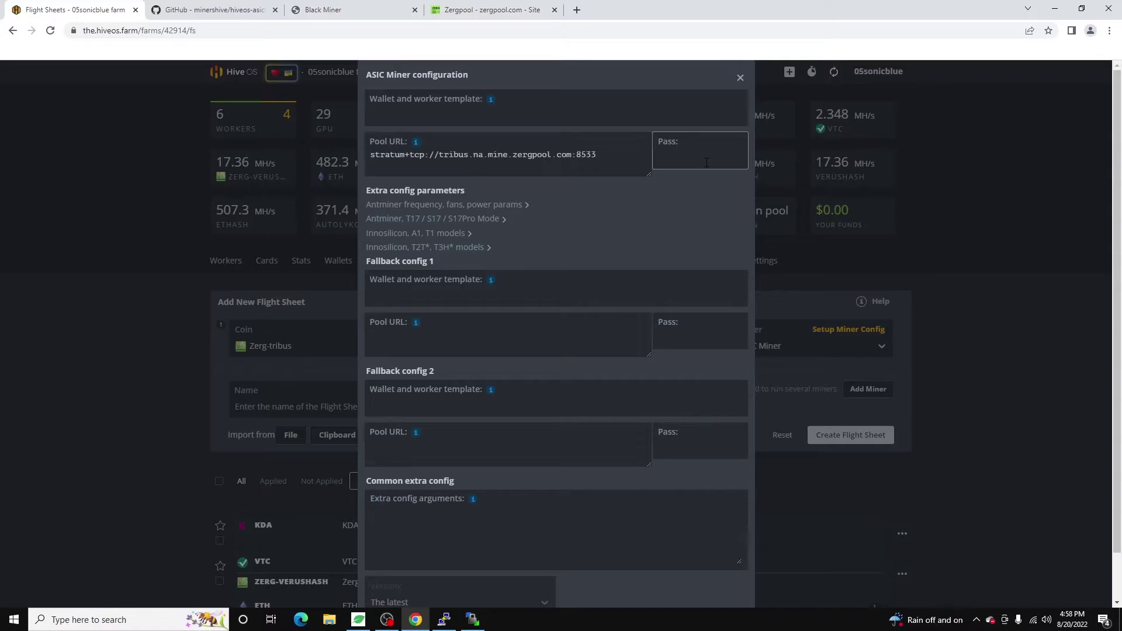
type("c=")
type("FLU")
type("X")
type(",ID")
type("=%WORKER_")
type("NAME%")
key("Home")
left_click_drag(693, 157, 656, 156)
left_click(657, 157)
Set the wallet template to just %WAL%.
left_click(468, 106)
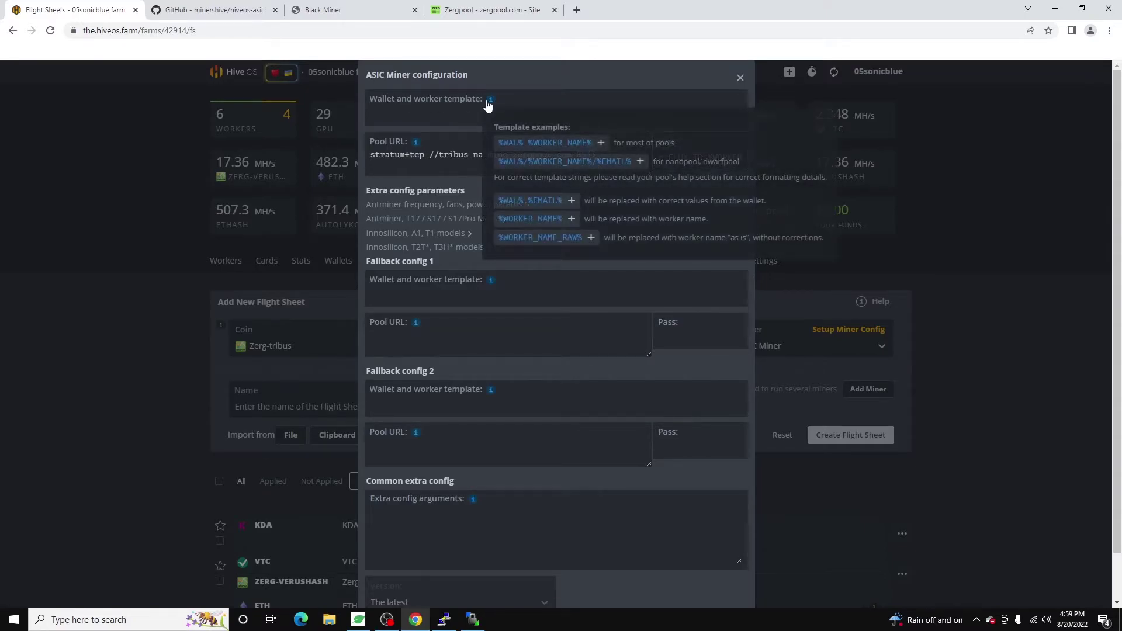
left_click(514, 143)
left_click_drag(473, 118, 396, 116)
key("BackSpace")
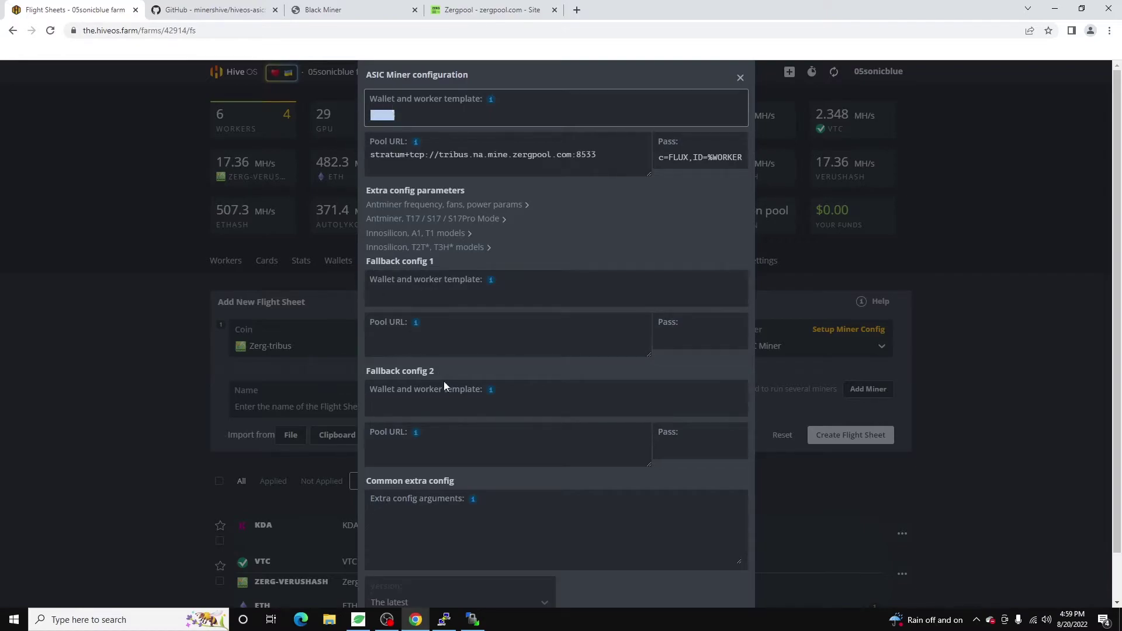
Add unfinished "coin-type" and "freq" entries to the Extra config arguments box.
scroll(494, 259, "down", 1)
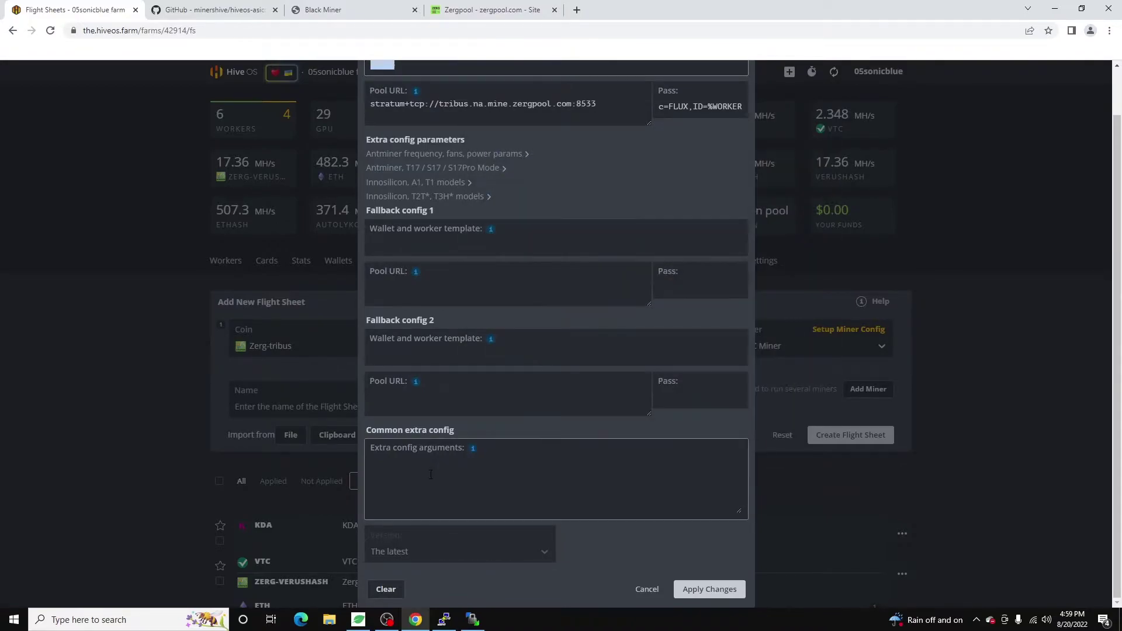
left_click(447, 466)
mouse_move(471, 453)
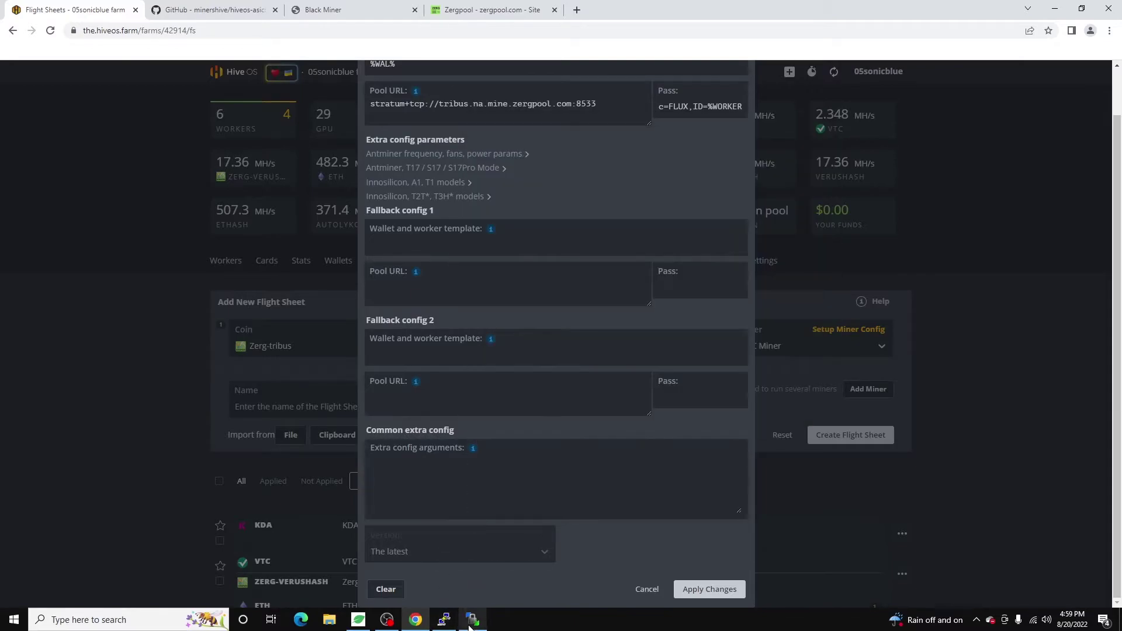
left_click(422, 506)
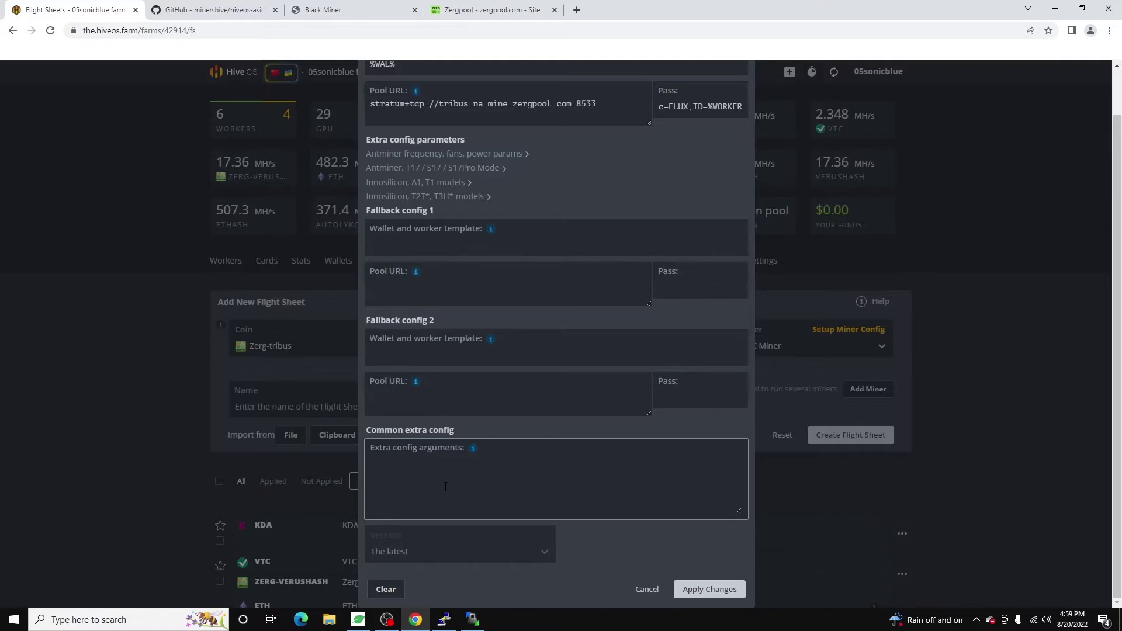
type("\"co")
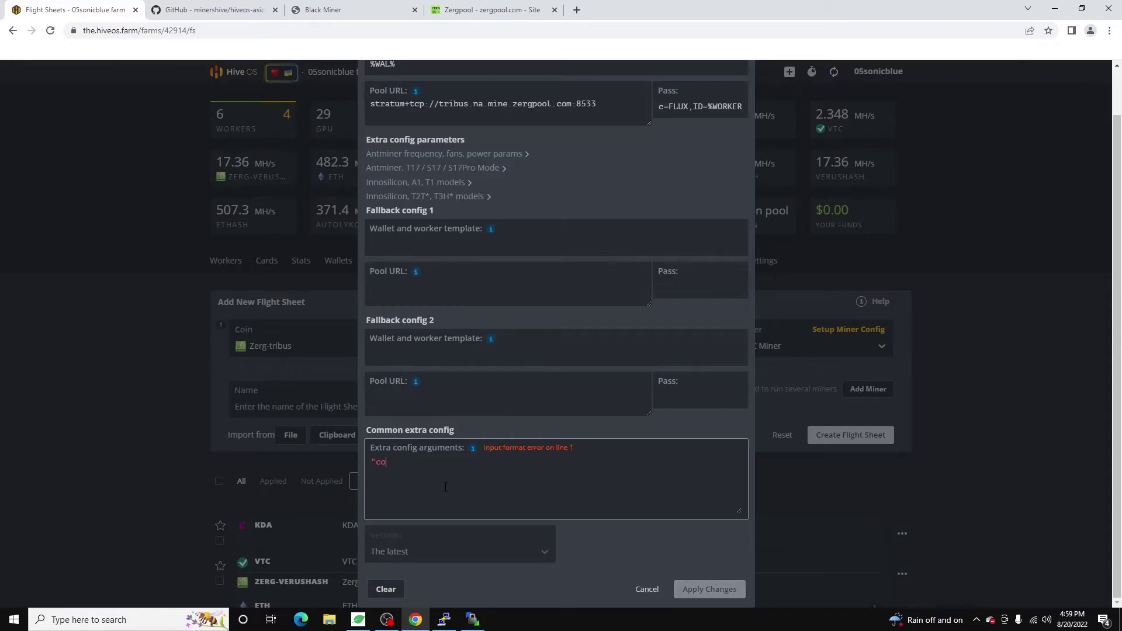
type("in-type\"")
type("\"f")
type("r")
type("req")
mouse_move(474, 451)
type("x")
key("BackSpace")
Maximize WinSCP and browse the miner from /home up to the /sdcard folder.
left_click(476, 621)
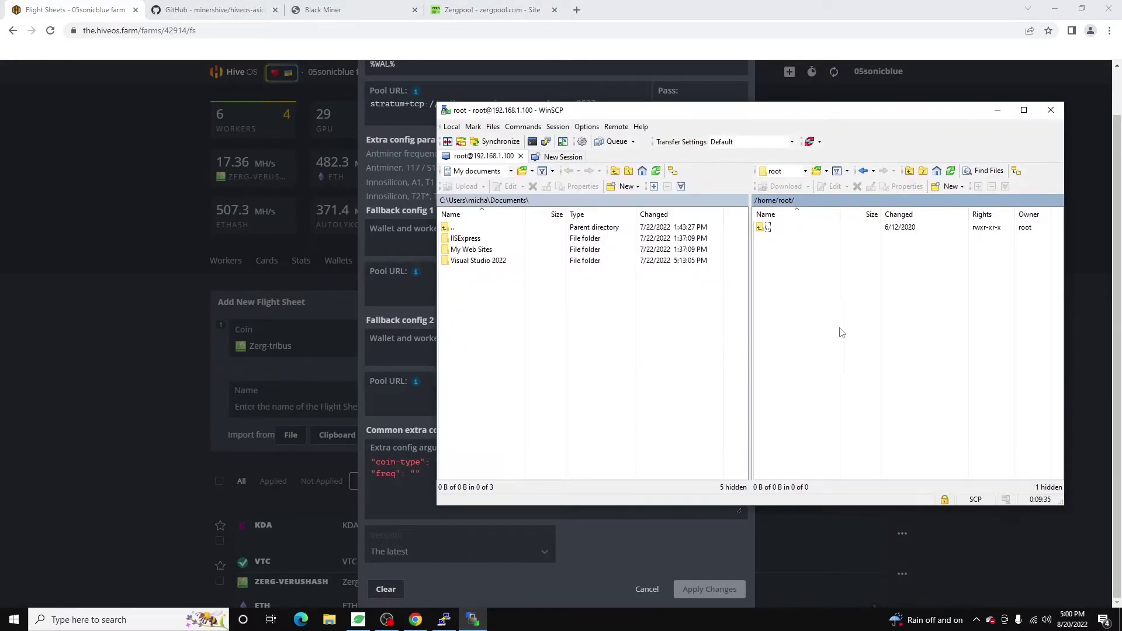
left_click_drag(704, 111, 632, 99)
left_click(951, 97)
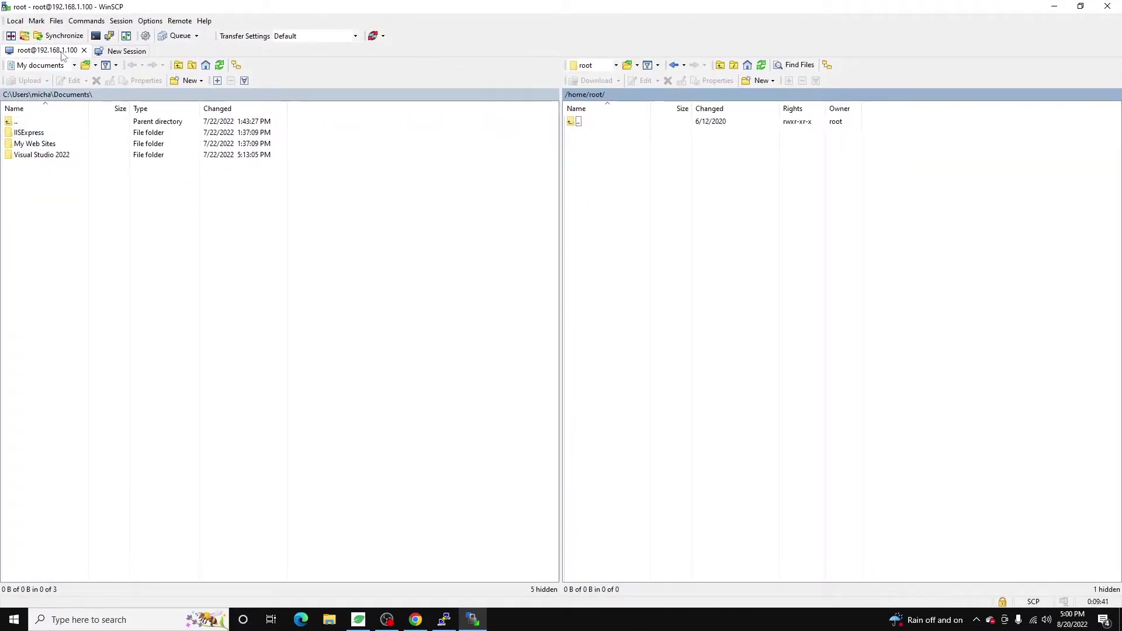
double_click(577, 122)
double_click(578, 122)
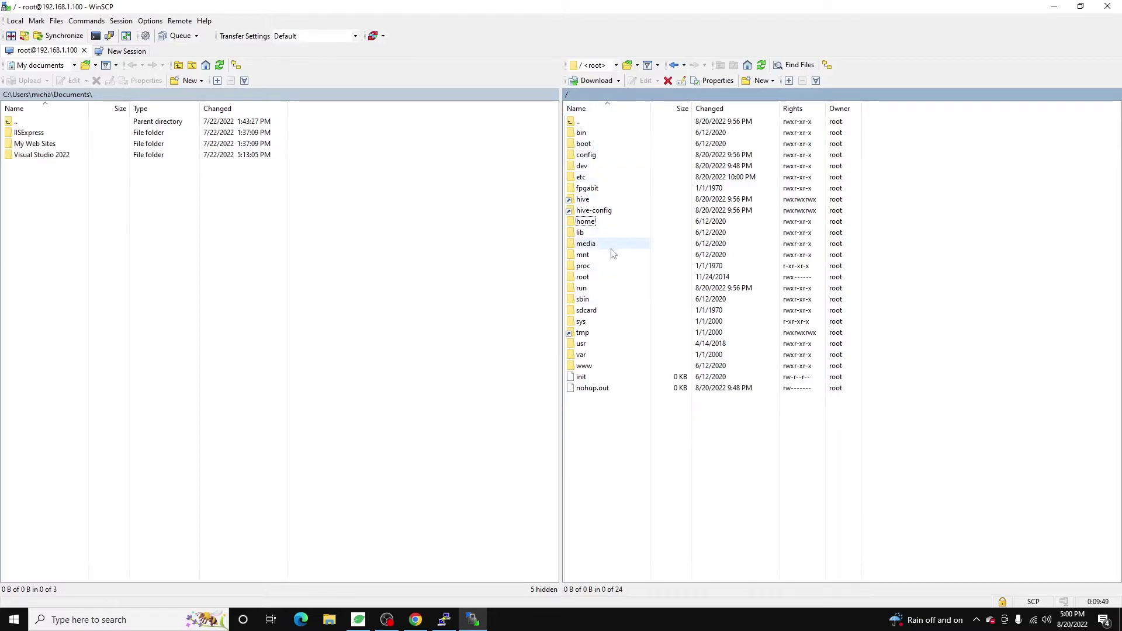
double_click(586, 310)
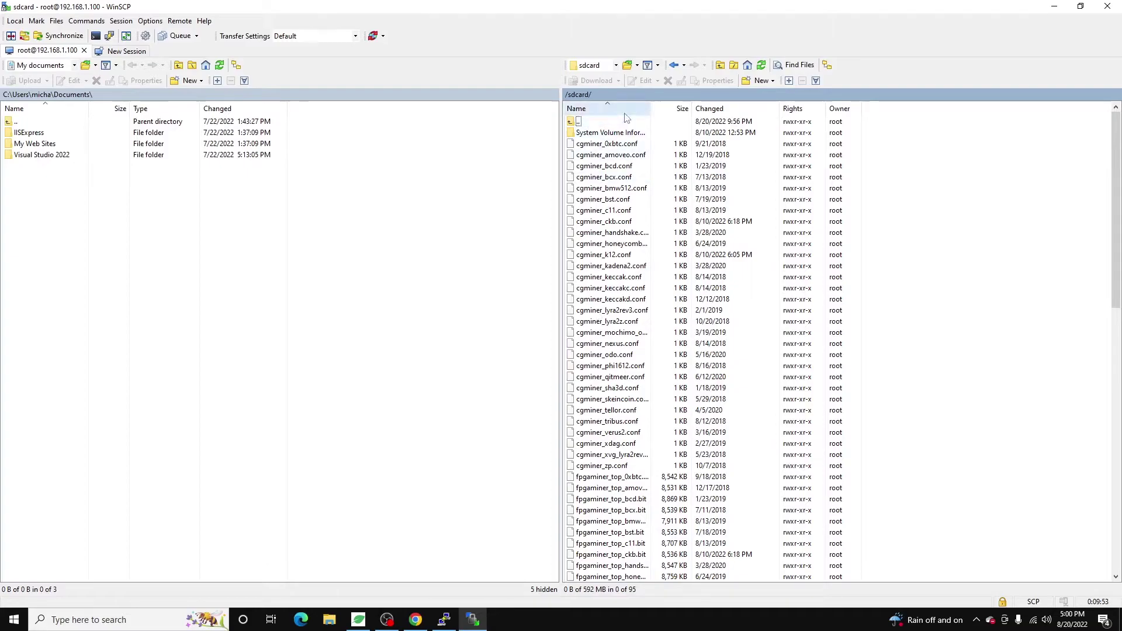
left_click_drag(650, 108, 687, 109)
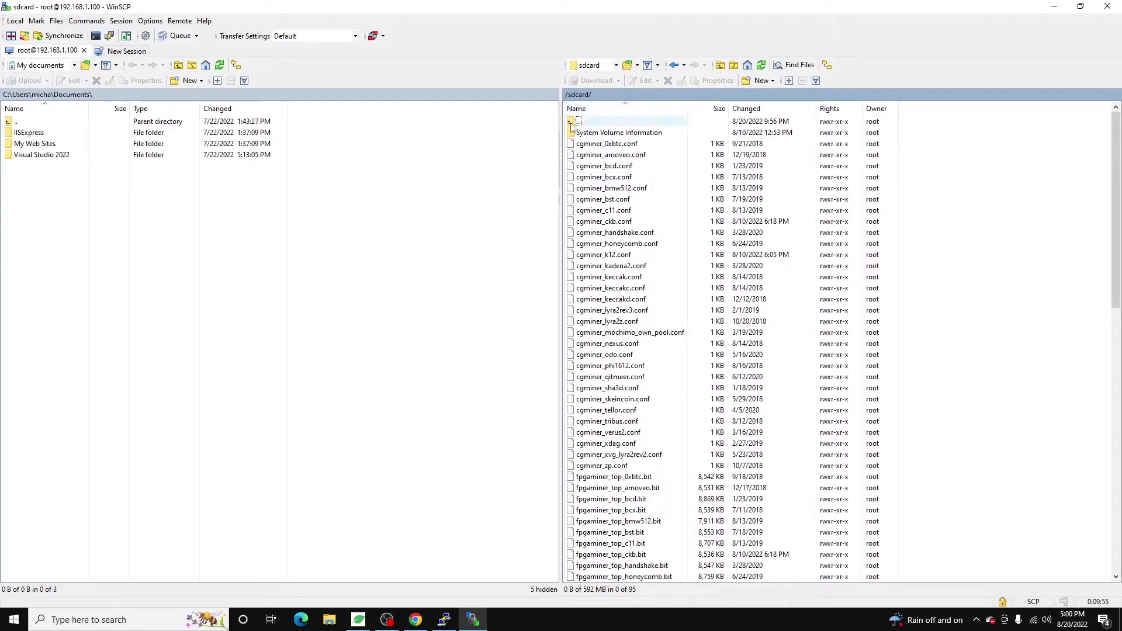
Look inside the fpgabit folder, then go back to /sdcard.
double_click(572, 125)
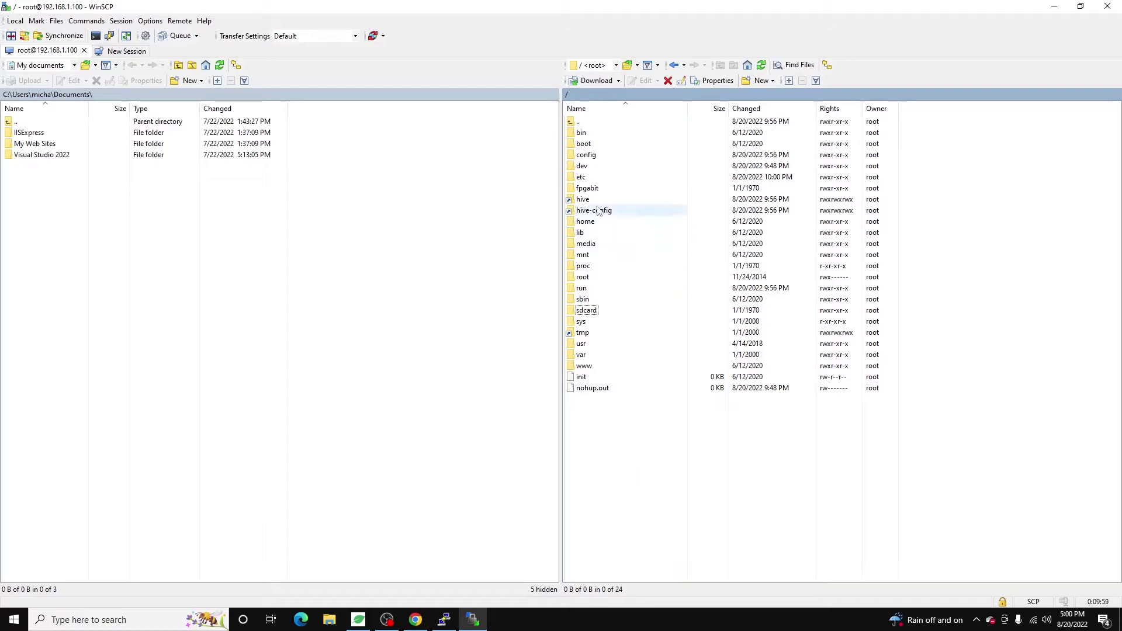
double_click(587, 189)
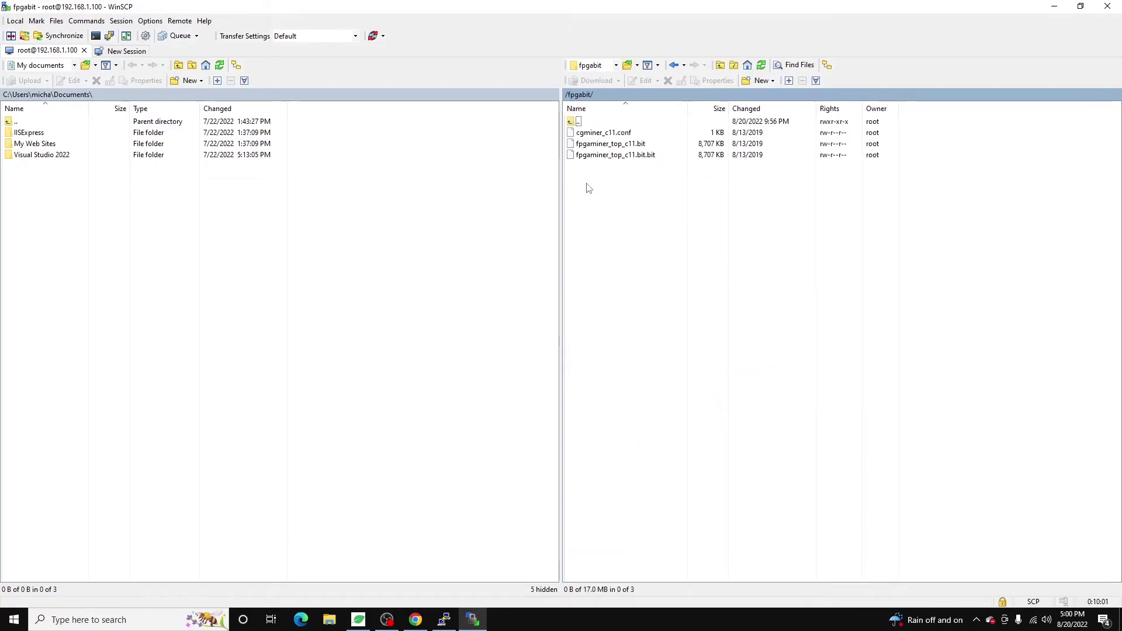
left_click_drag(588, 188, 634, 199)
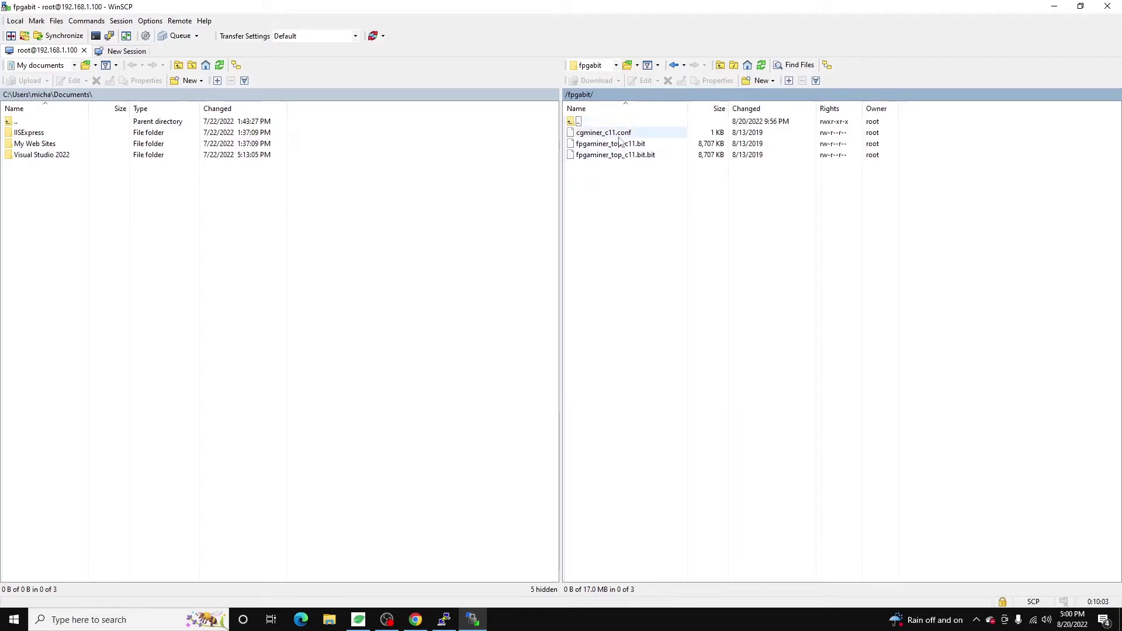
double_click(584, 121)
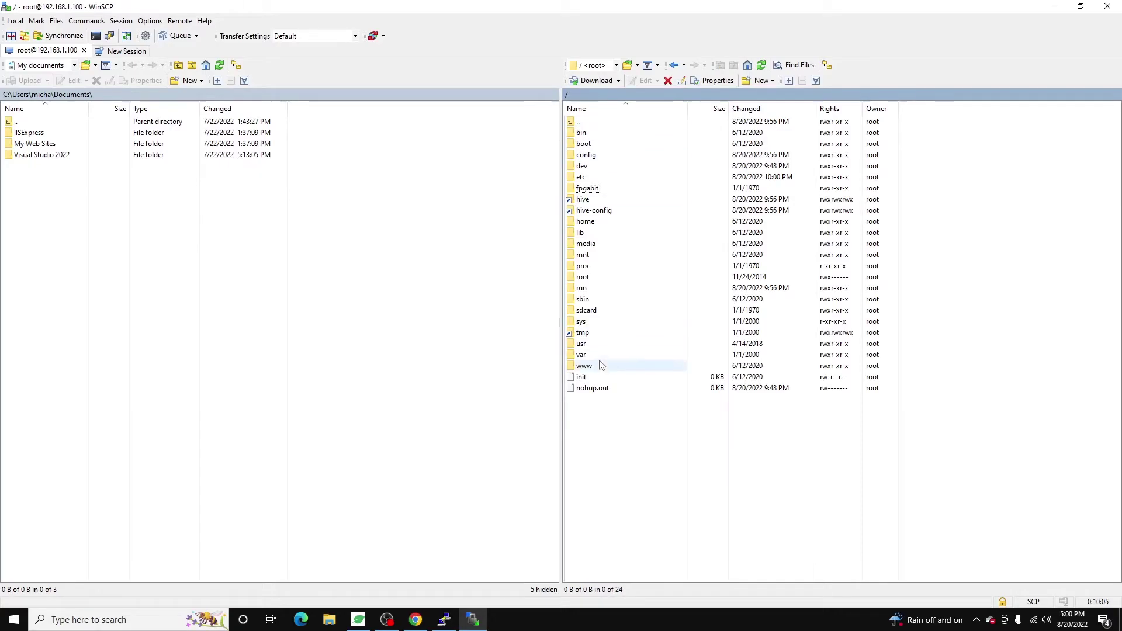
double_click(587, 311)
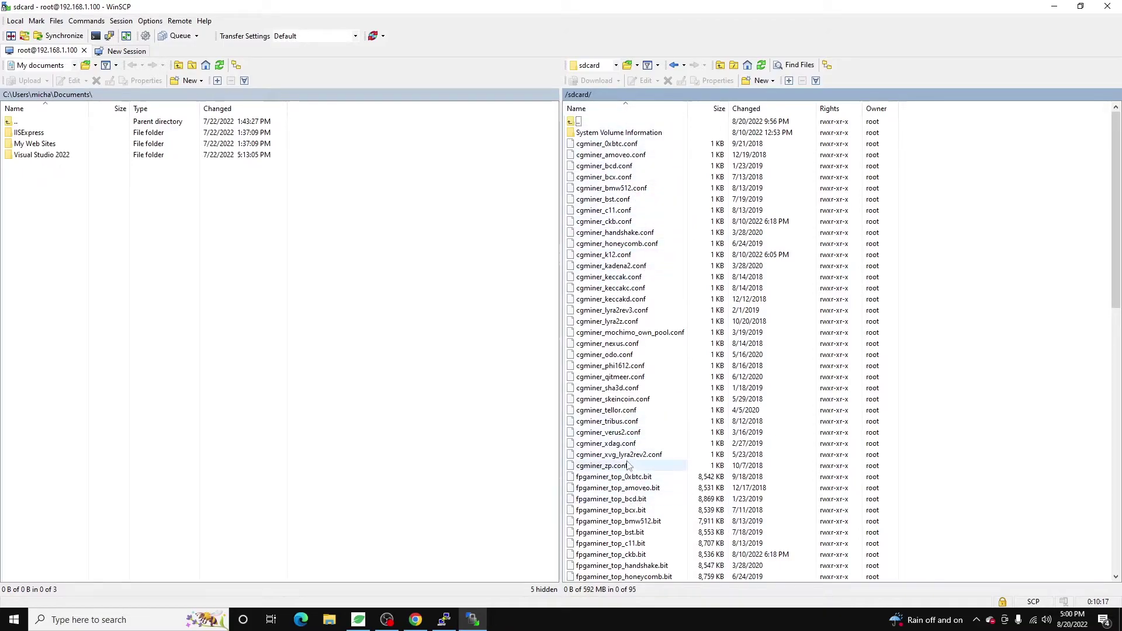
Open cgminer_tribus.conf and check its coin-type "tribus" and freq "490" values.
left_click(609, 422)
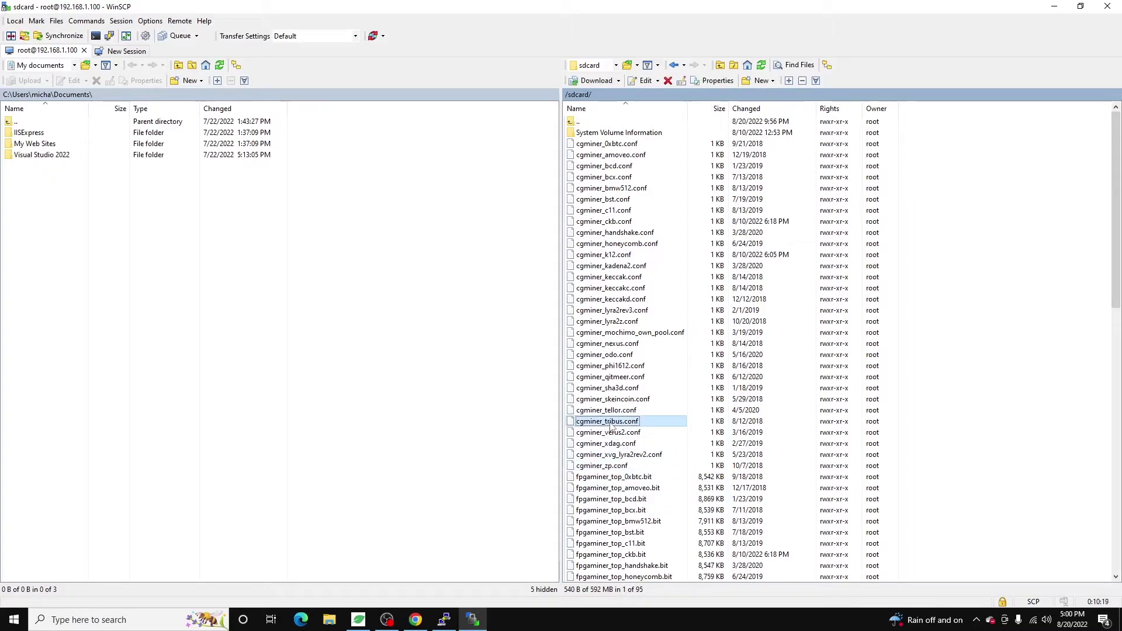
double_click(609, 421)
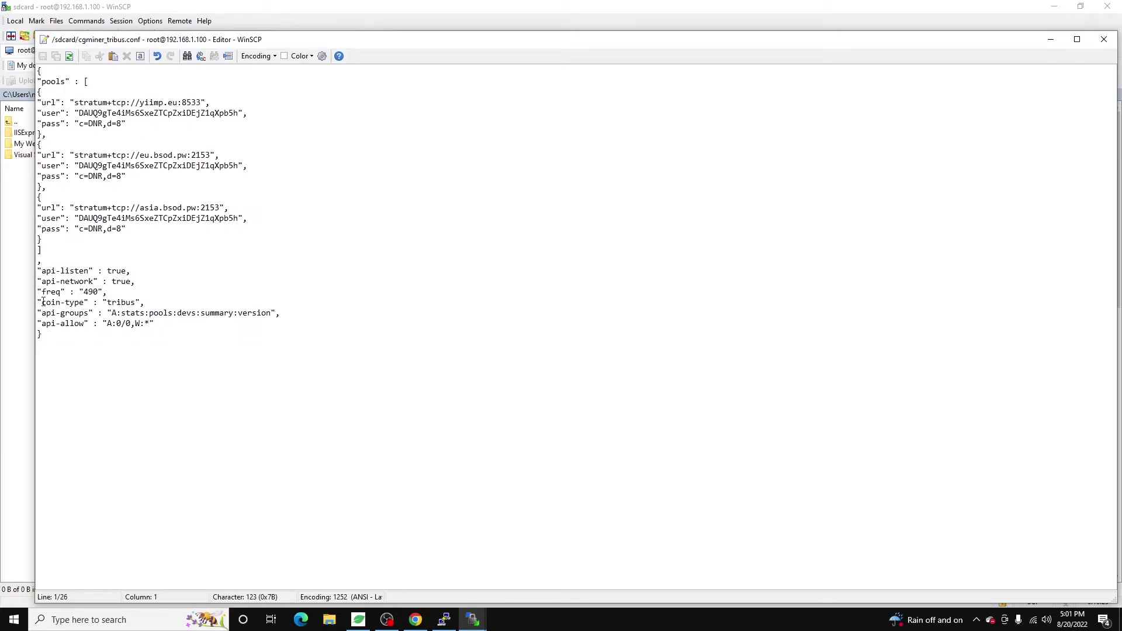
left_click_drag(37, 302, 81, 290)
Fill in "tribus" for coin-type and "490" for freq in the Hive OS extra config.
left_click(1051, 40)
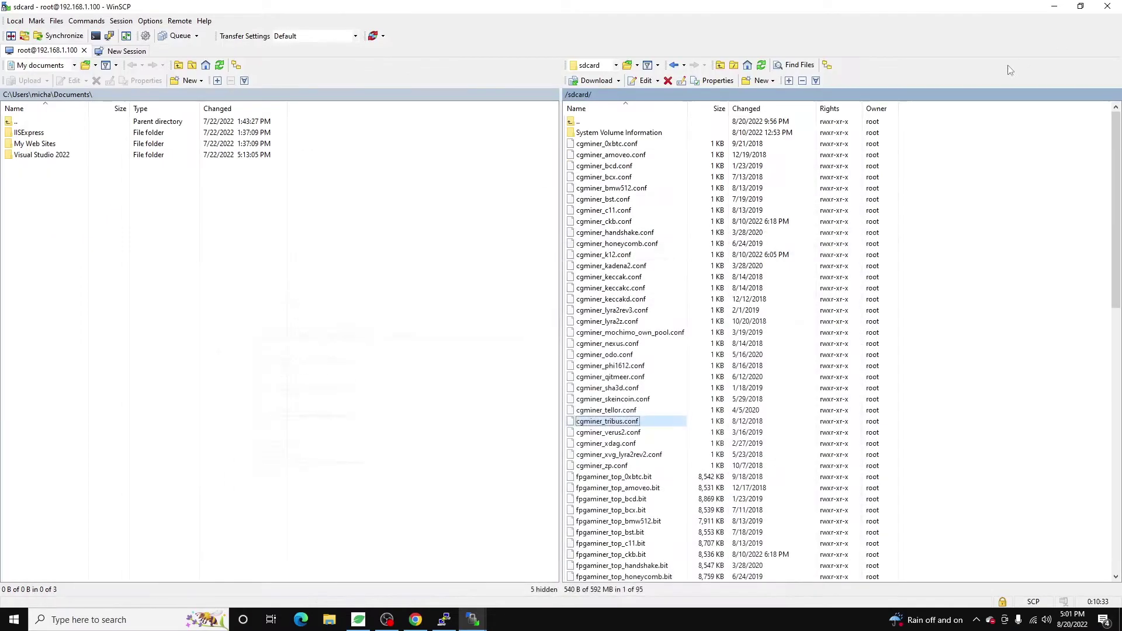
left_click(1057, 8)
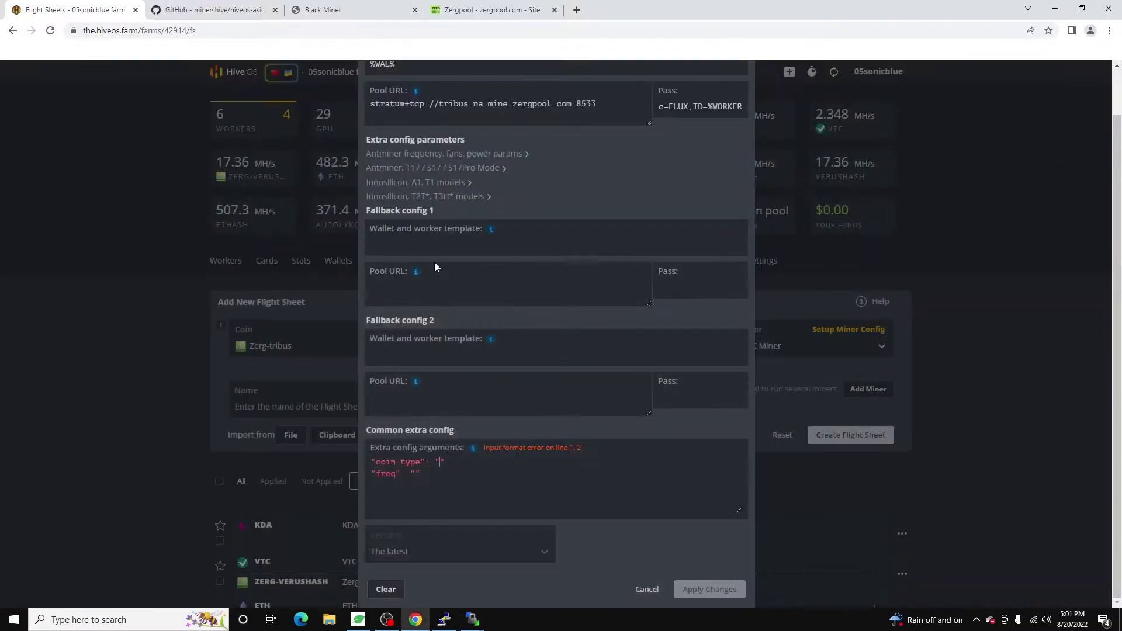
type("tribus")
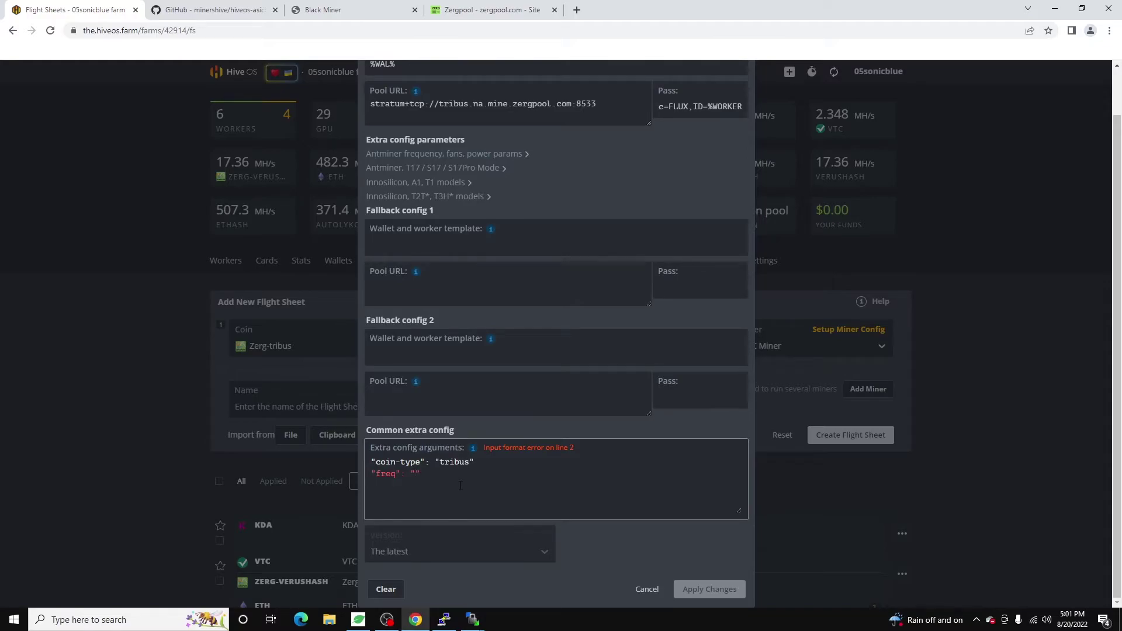
type("490")
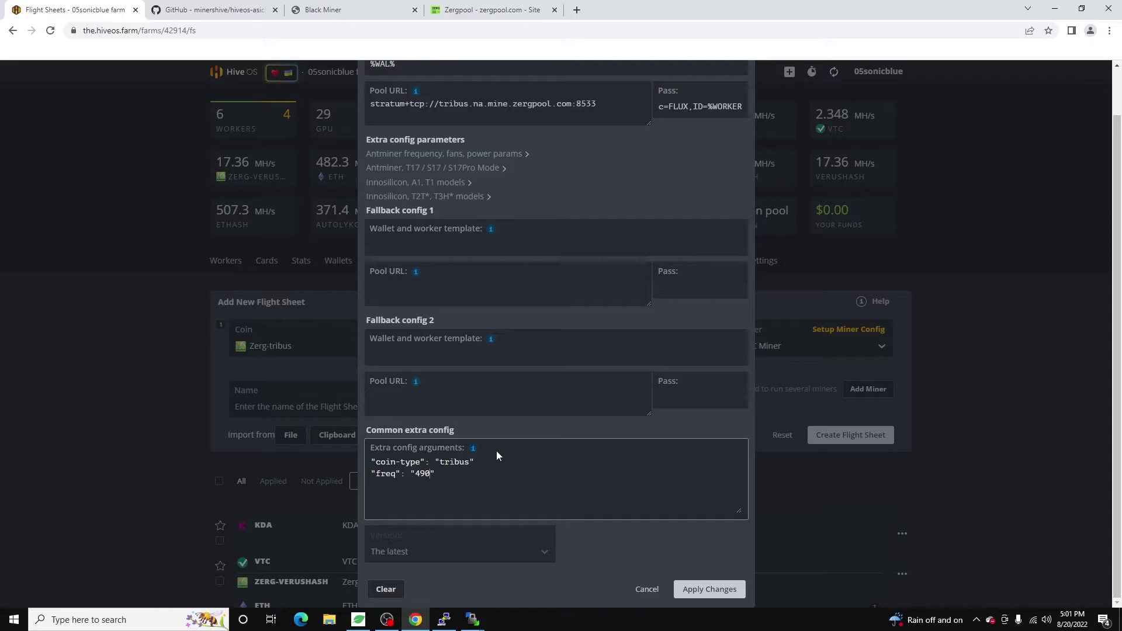
scroll(607, 504, "up", 1)
scroll(587, 422, "down", 1)
In Black Miner's web UI, open Configuration > Frequency and check the current 490M value.
left_click(327, 10)
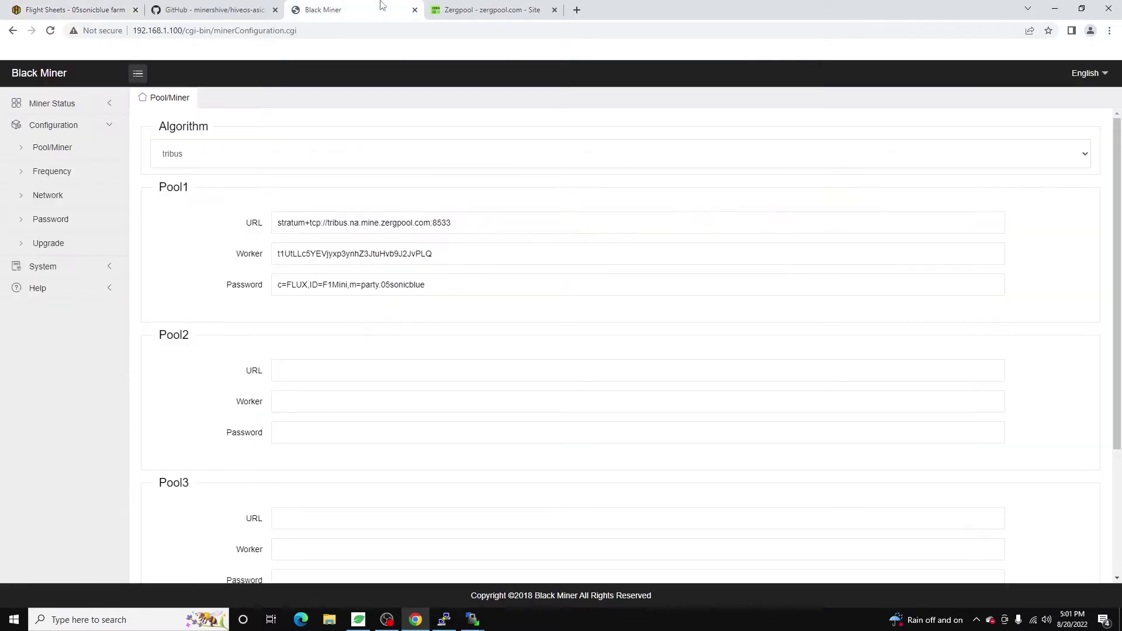
left_click(49, 173)
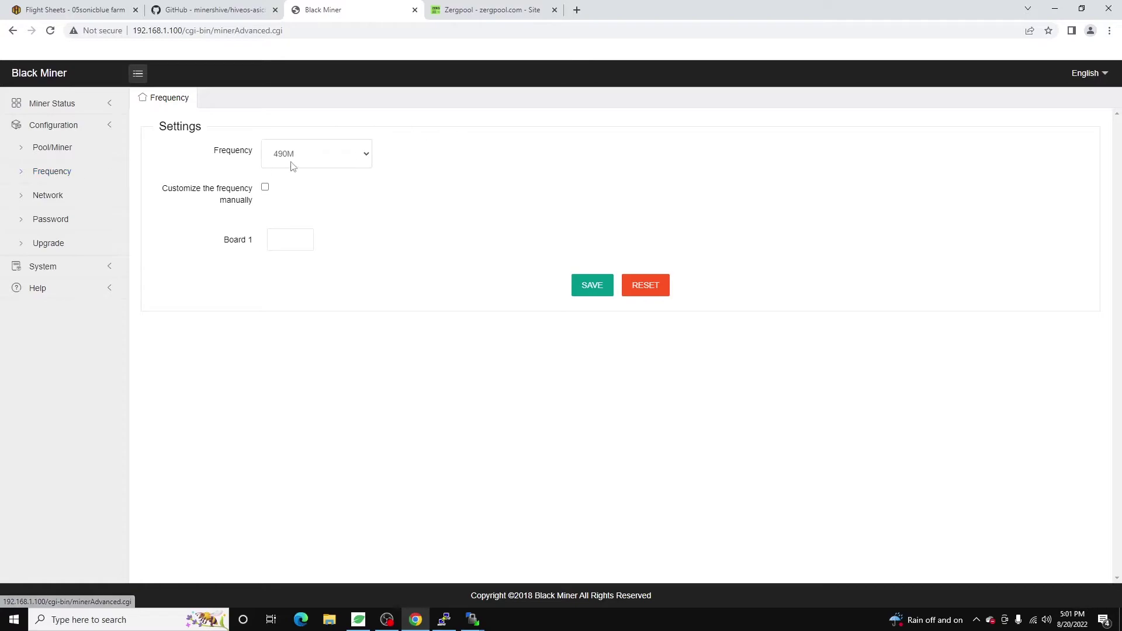
left_click(321, 155)
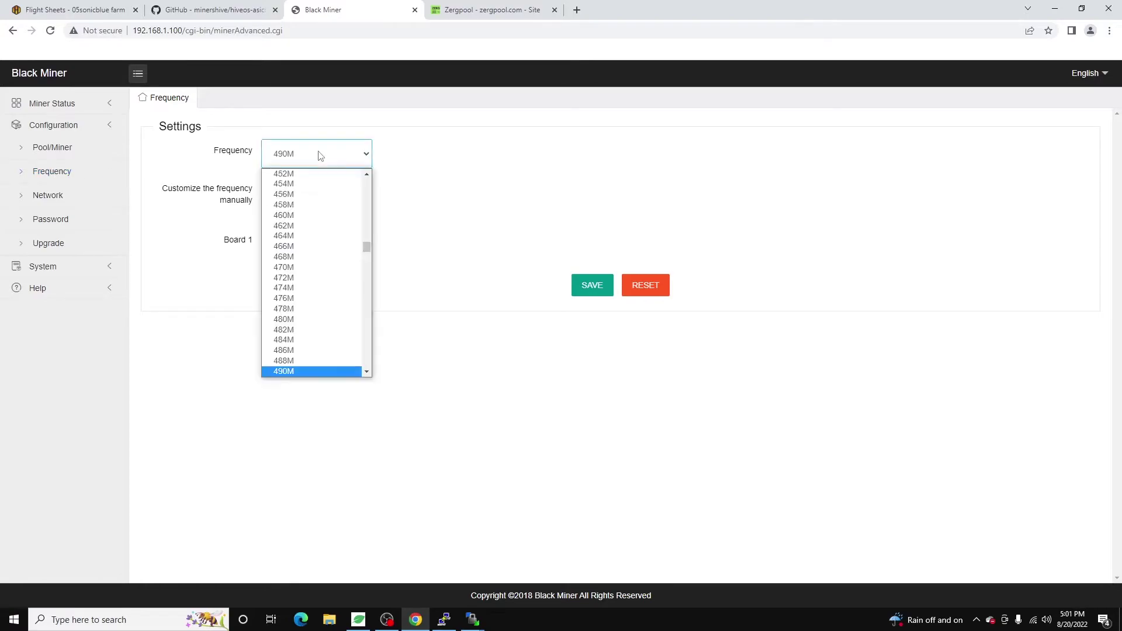
left_click(366, 372)
left_click(367, 373)
left_click(367, 373)
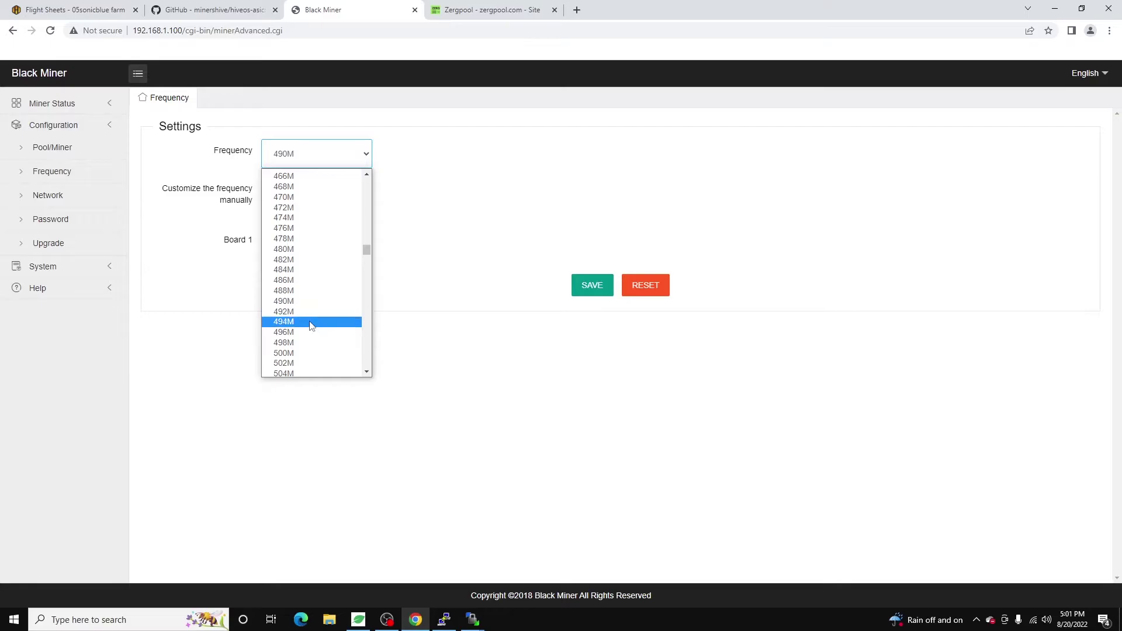
Apply the miner config changes and create the flight sheet named F1Mini_Tribus.
left_click(204, 5)
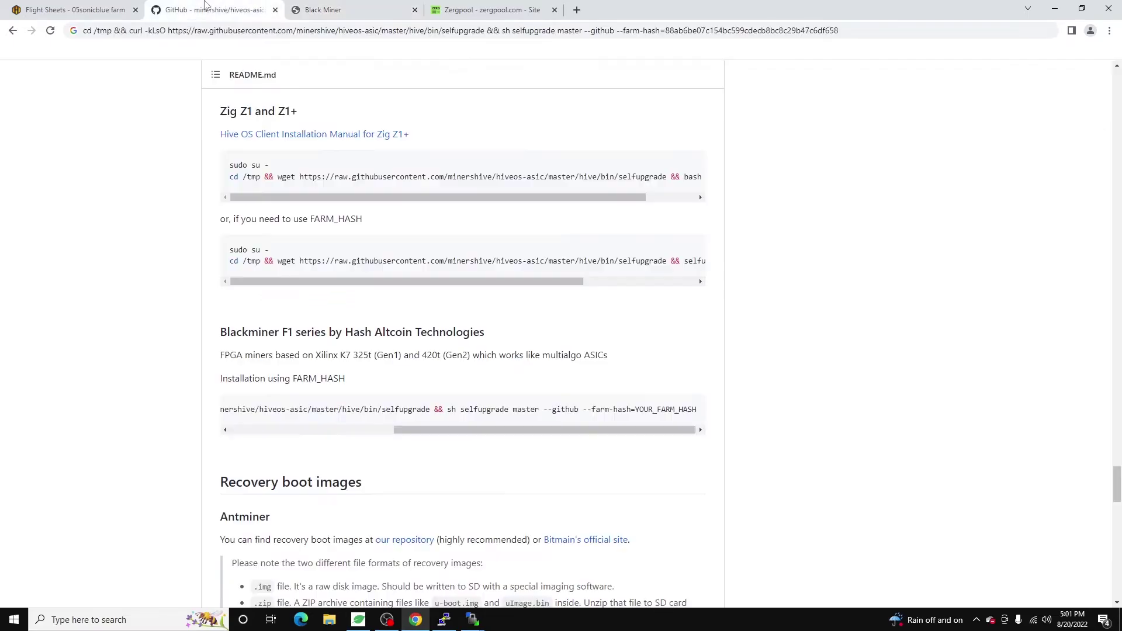
left_click(119, 6)
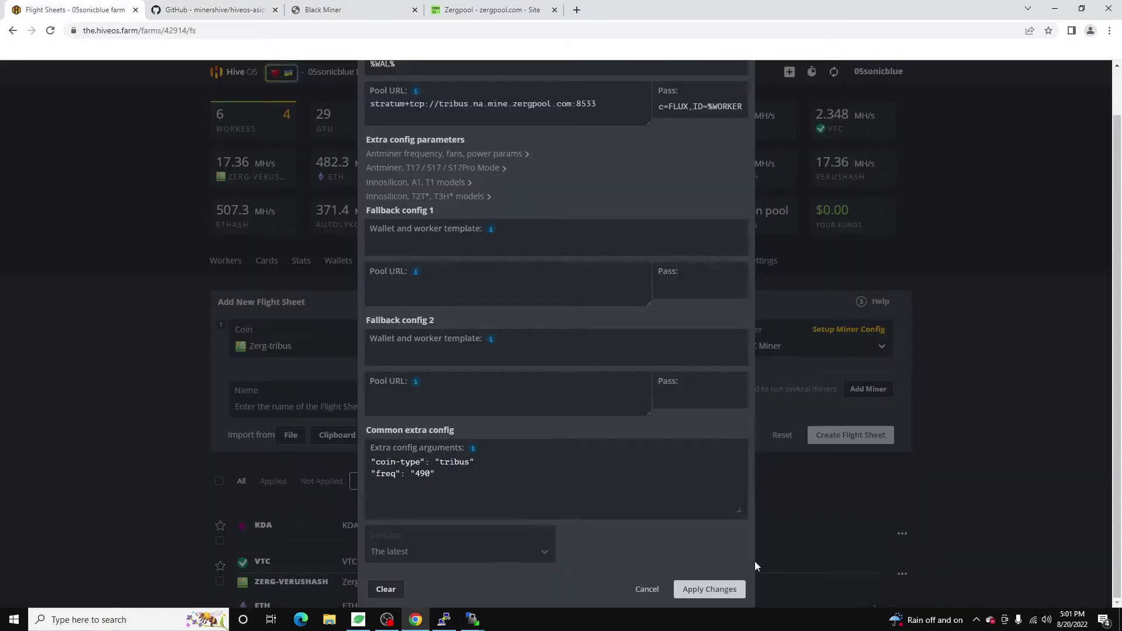
left_click(730, 590)
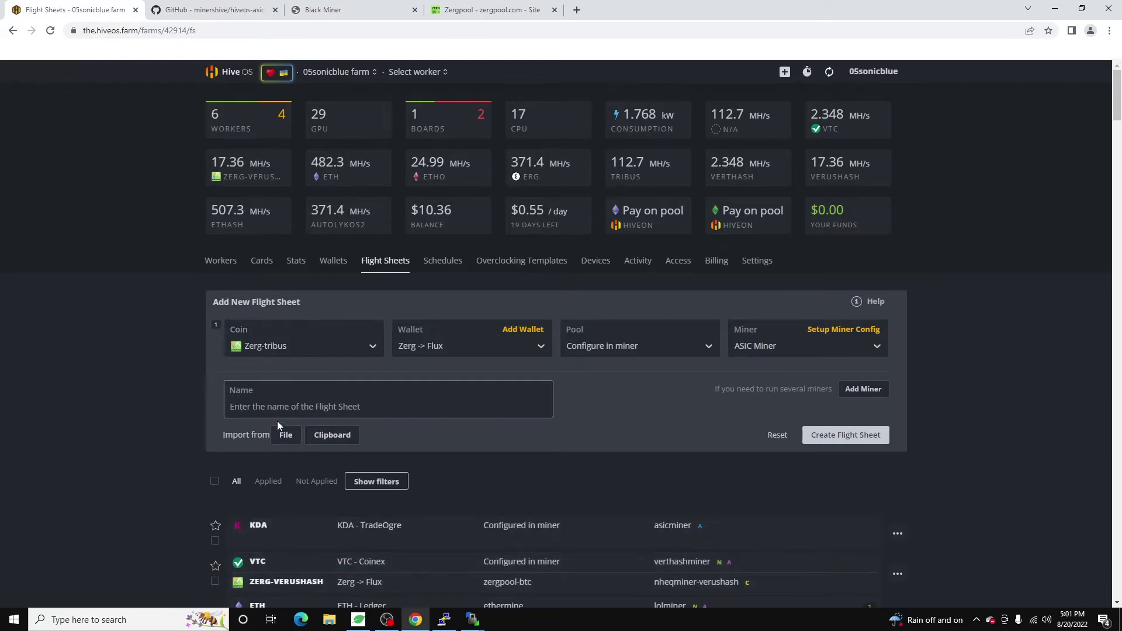
left_click(292, 401)
type("F1Mini_Tribus")
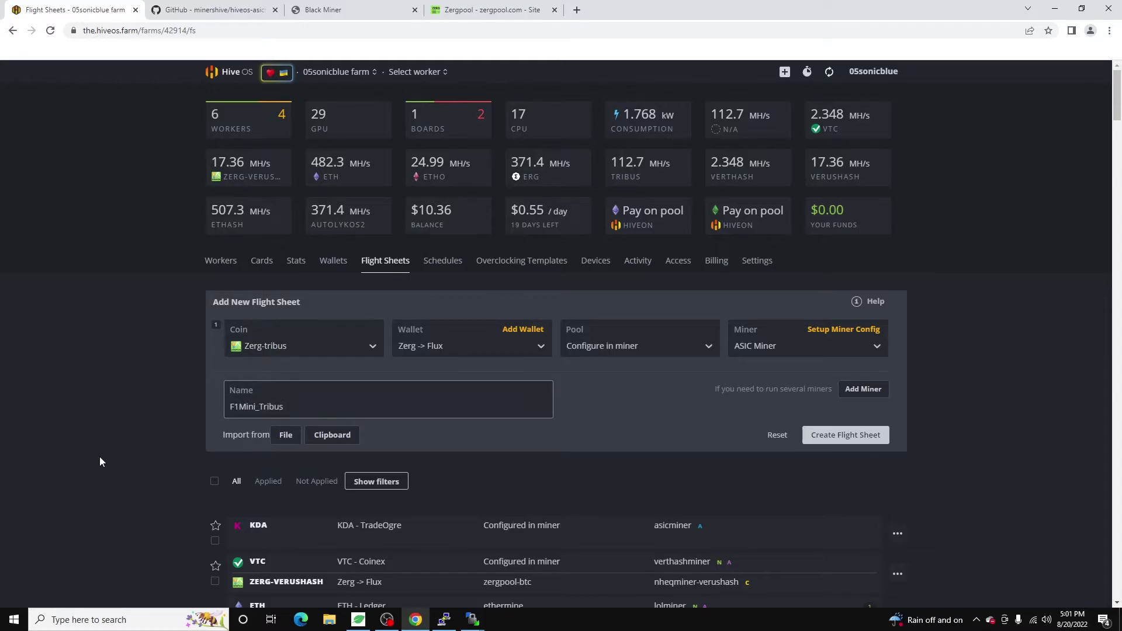
left_click(858, 438)
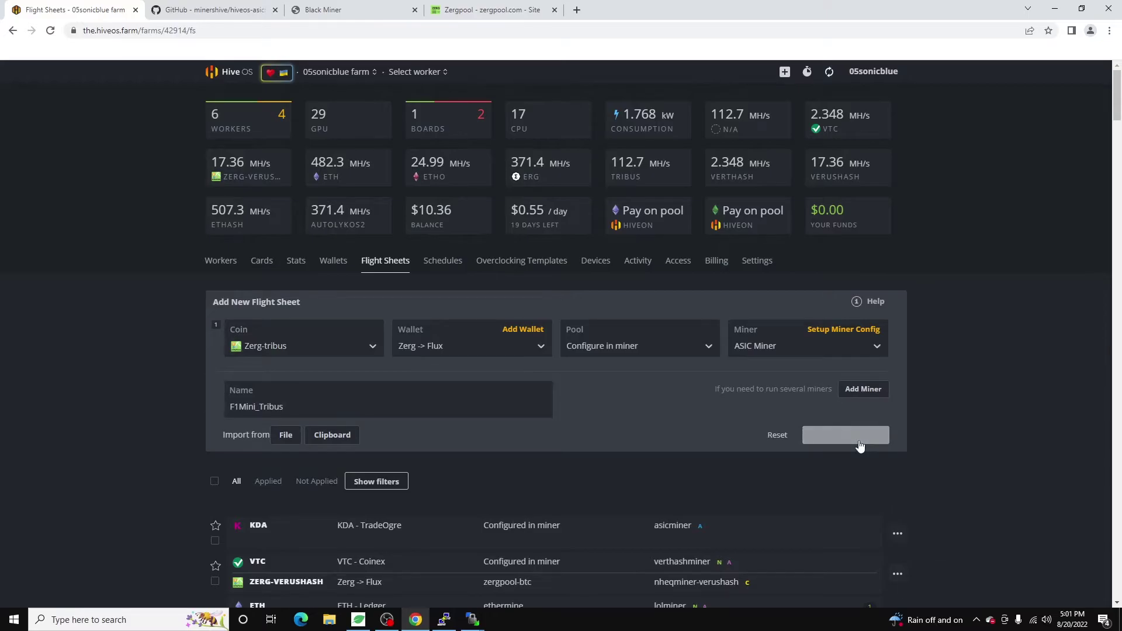
scroll(859, 444, "down", 6)
Apply the F1Mini_Tribus flight sheet to the F1Mini worker from its Flight Sheet tab.
scroll(959, 443, "up", 6)
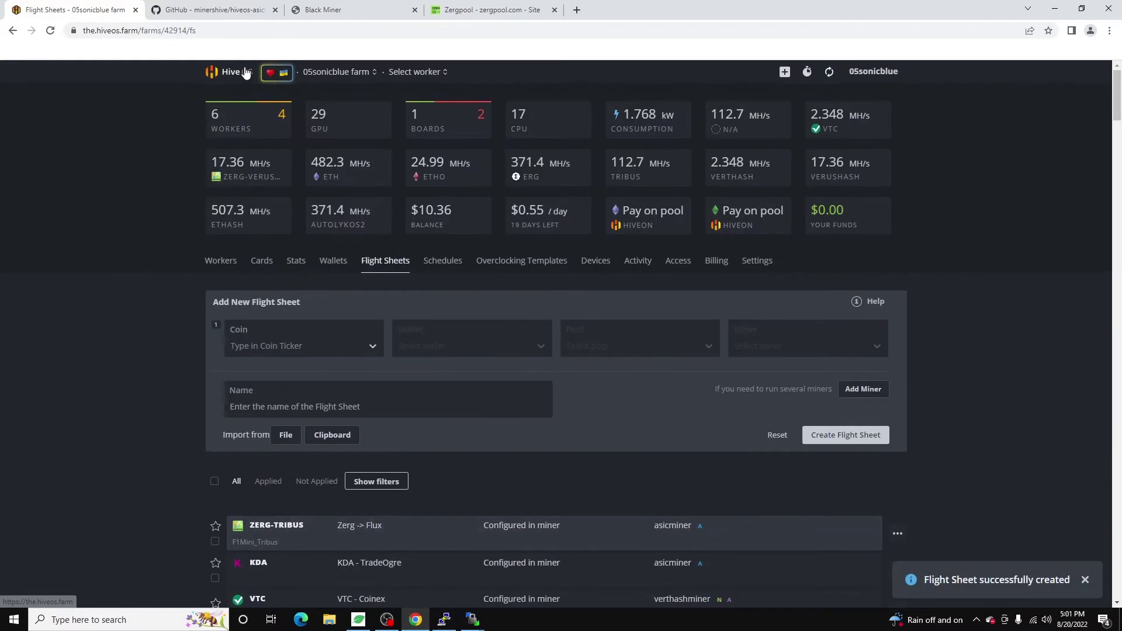
mouse_move(323, 75)
left_click(350, 130)
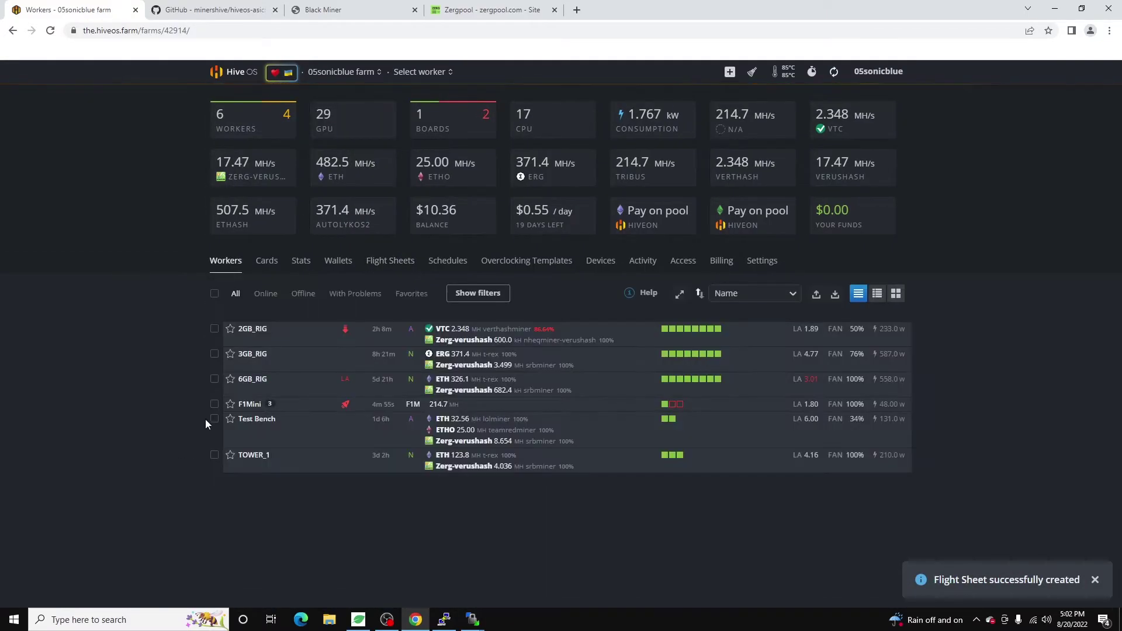
left_click(251, 407)
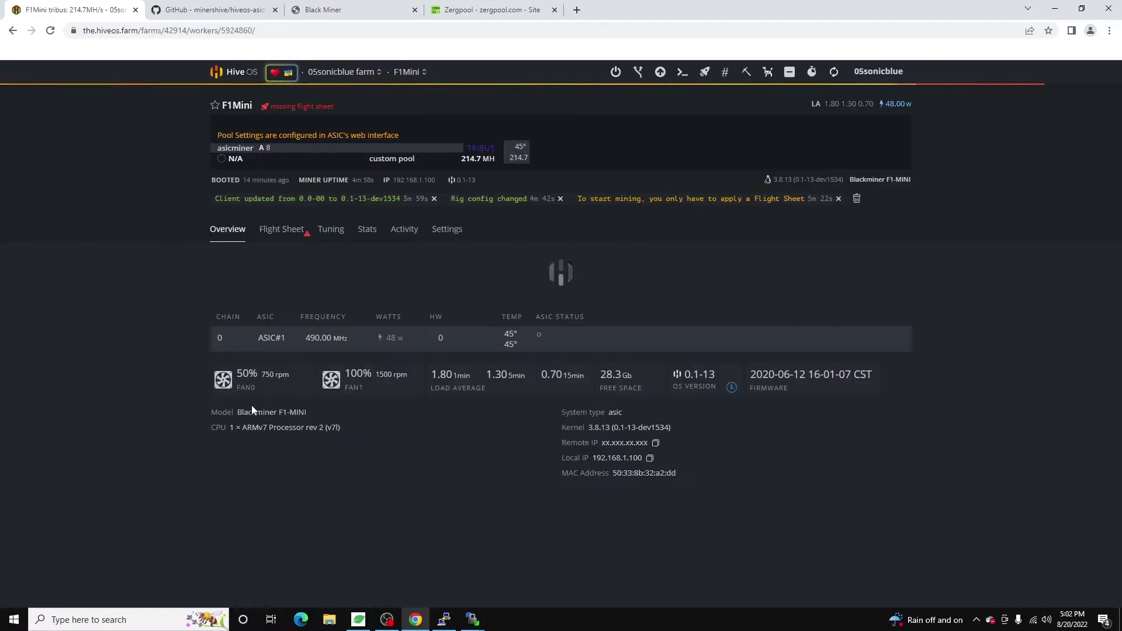
left_click(296, 233)
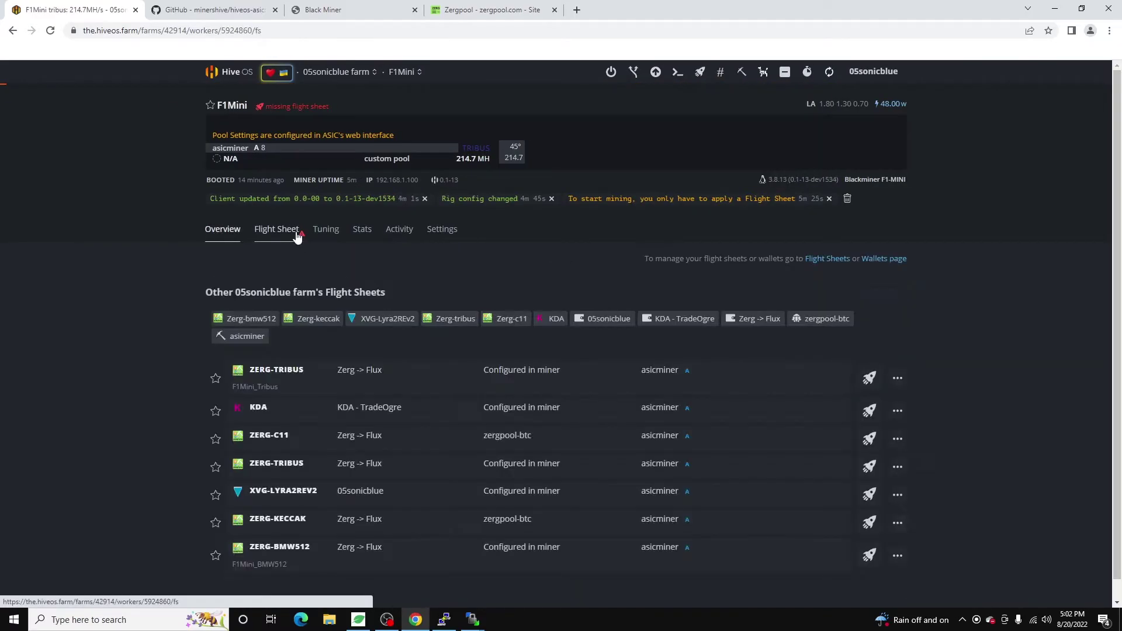
scroll(436, 380, "down", 1)
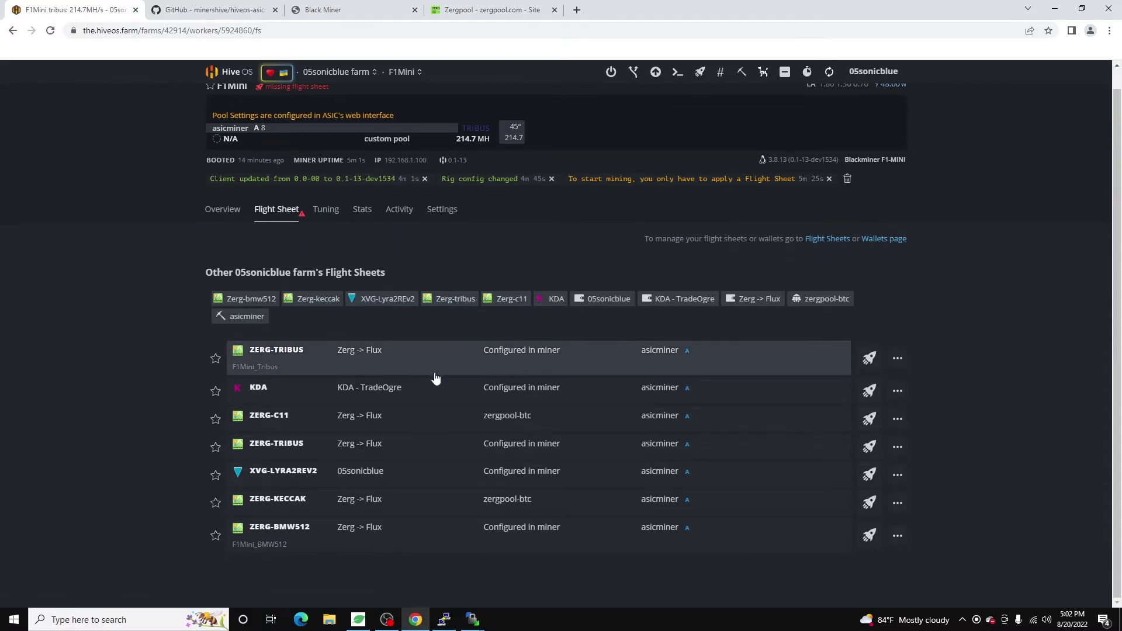
left_click(870, 358)
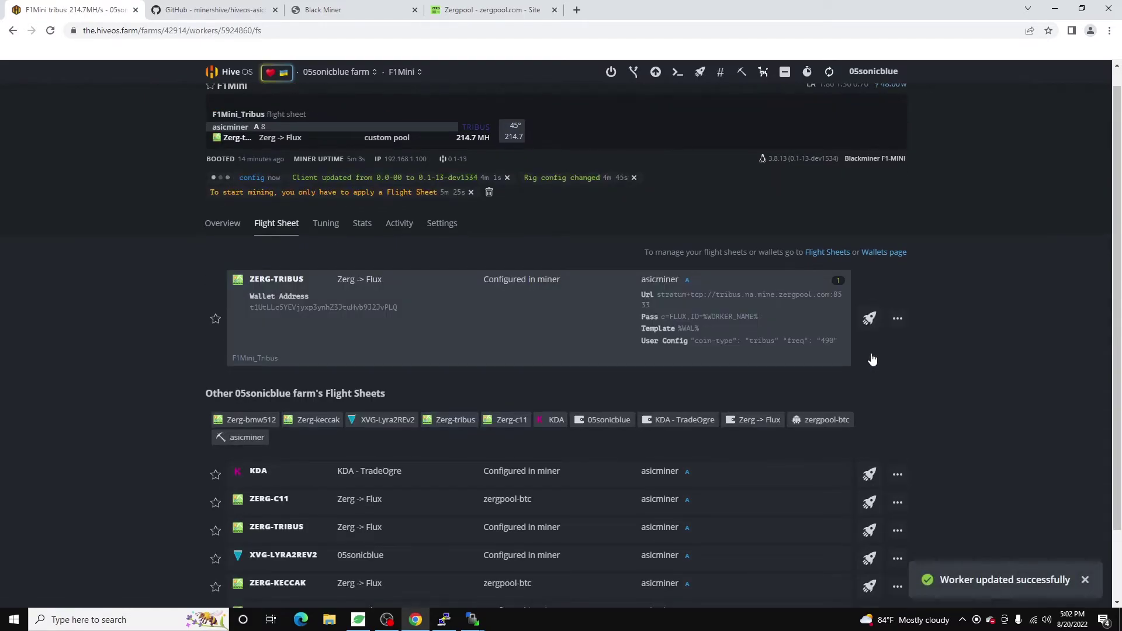
Refresh F1Mini's stats until it shows 102.0 MH on tribus, then clear its notifications.
scroll(650, 313, "up", 1)
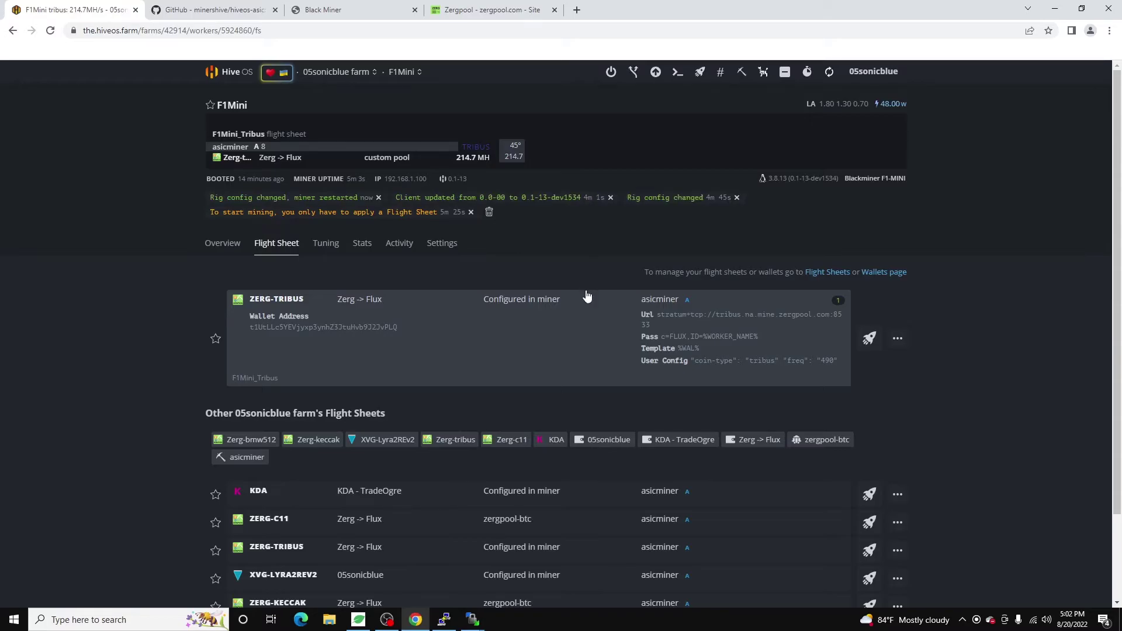
left_click(835, 79)
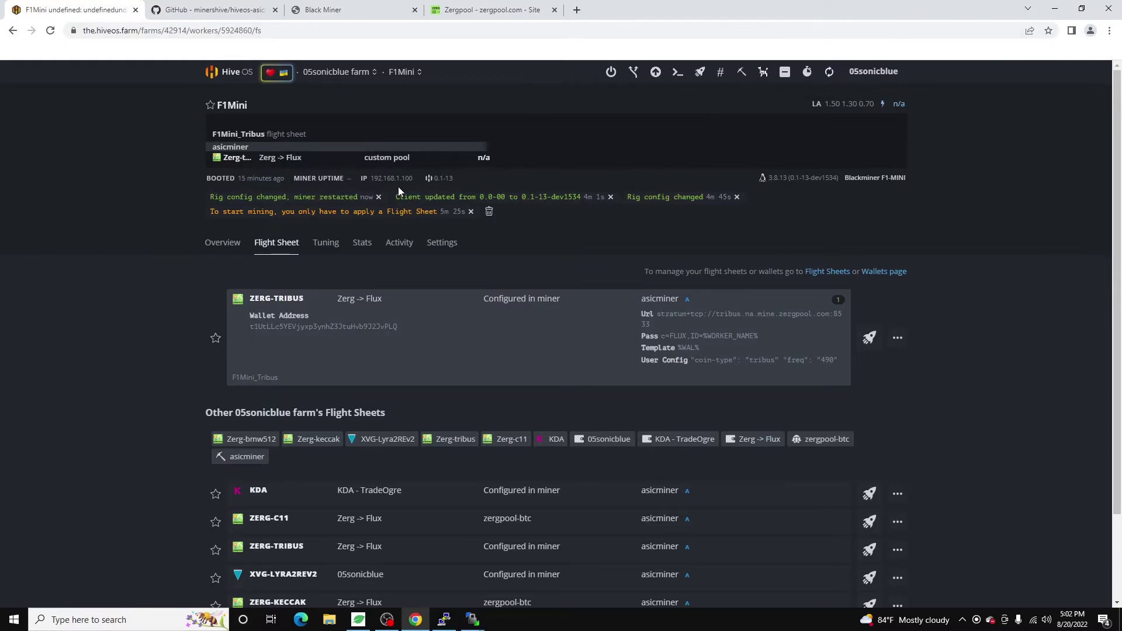
left_click_drag(216, 200, 334, 198)
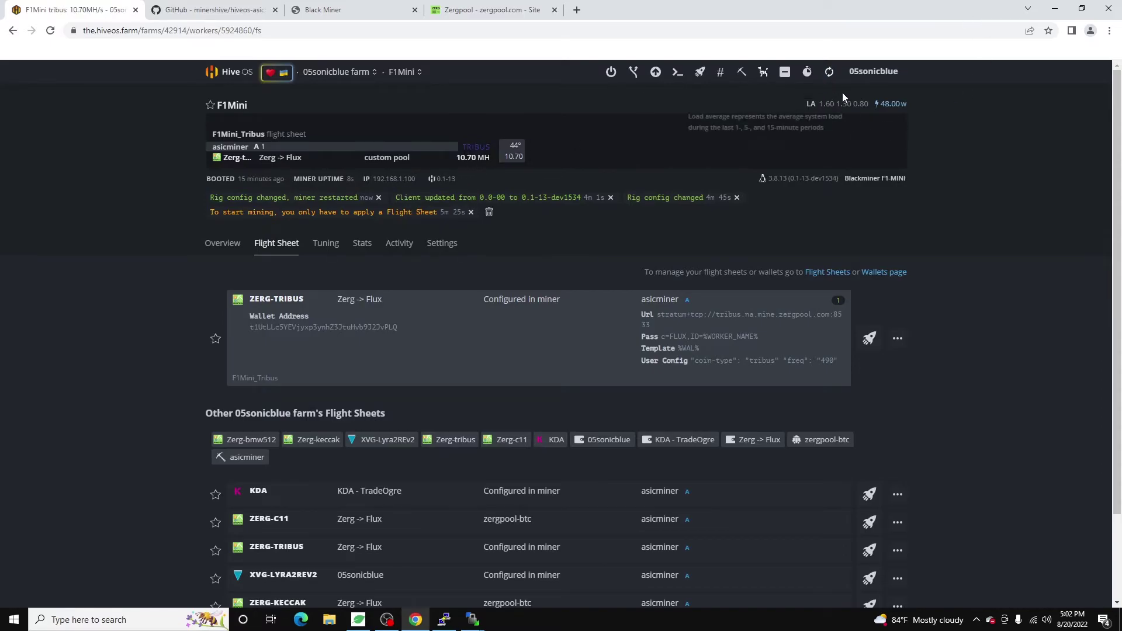
left_click(830, 74)
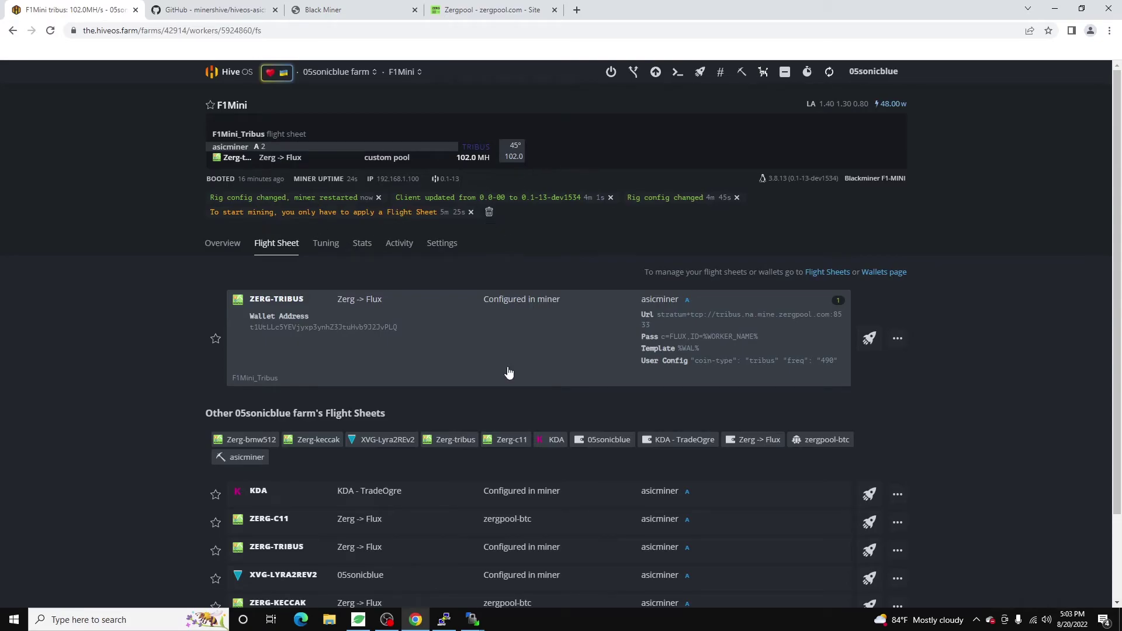
left_click(489, 212)
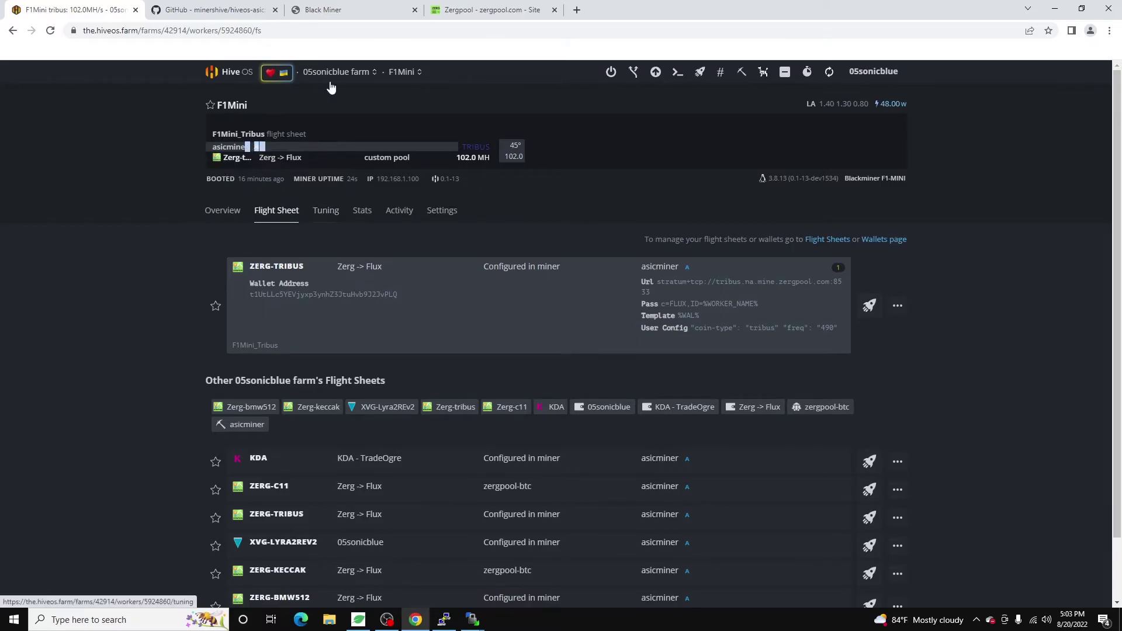
Refresh Black Miner's status page and check pool 0's accepted share count.
left_click(341, 6)
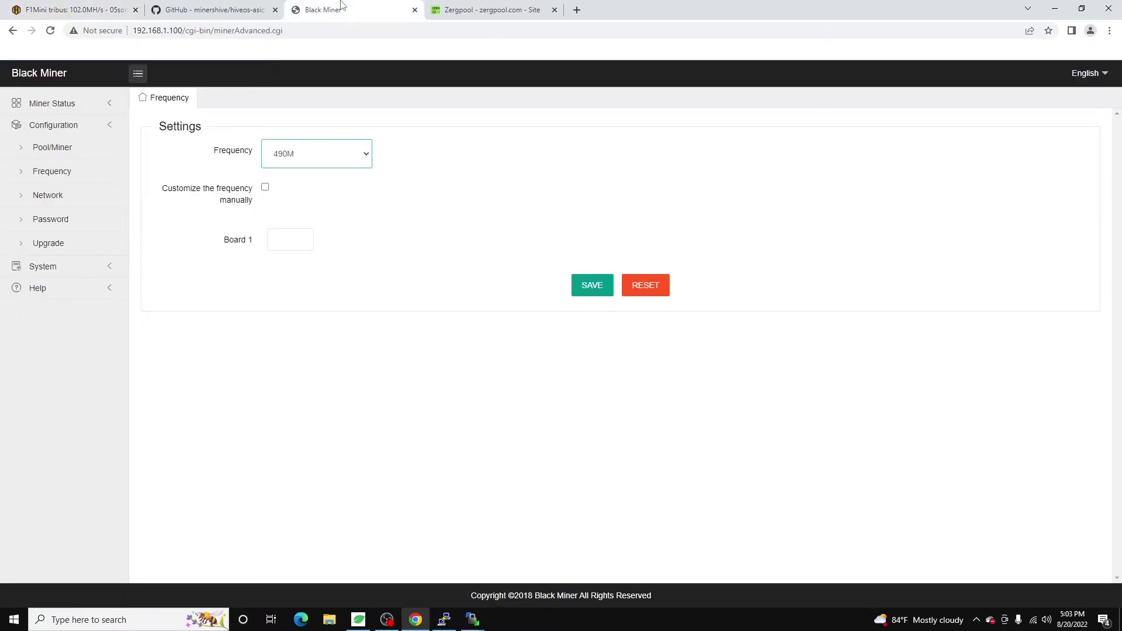
left_click(52, 105)
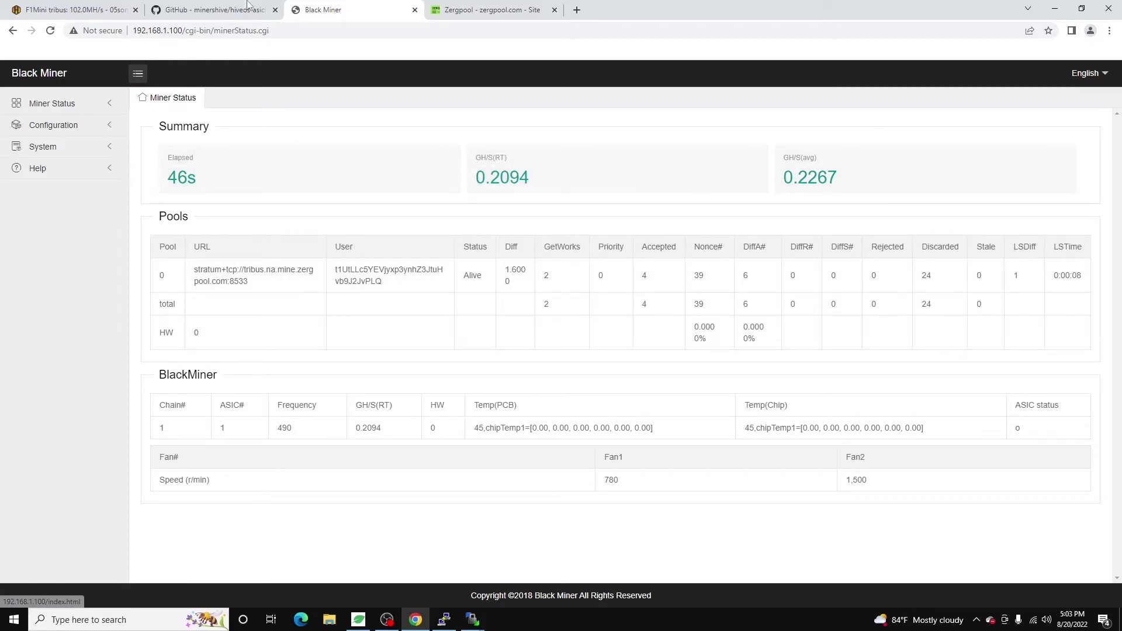
left_click(204, 10)
left_click(132, 6)
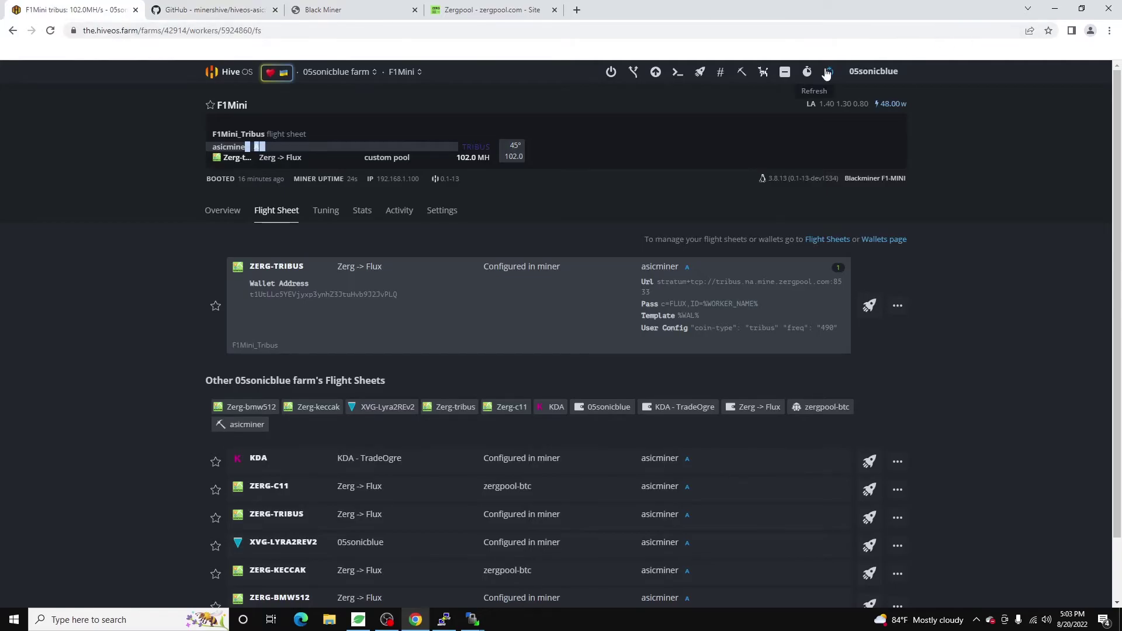
left_click(464, 7)
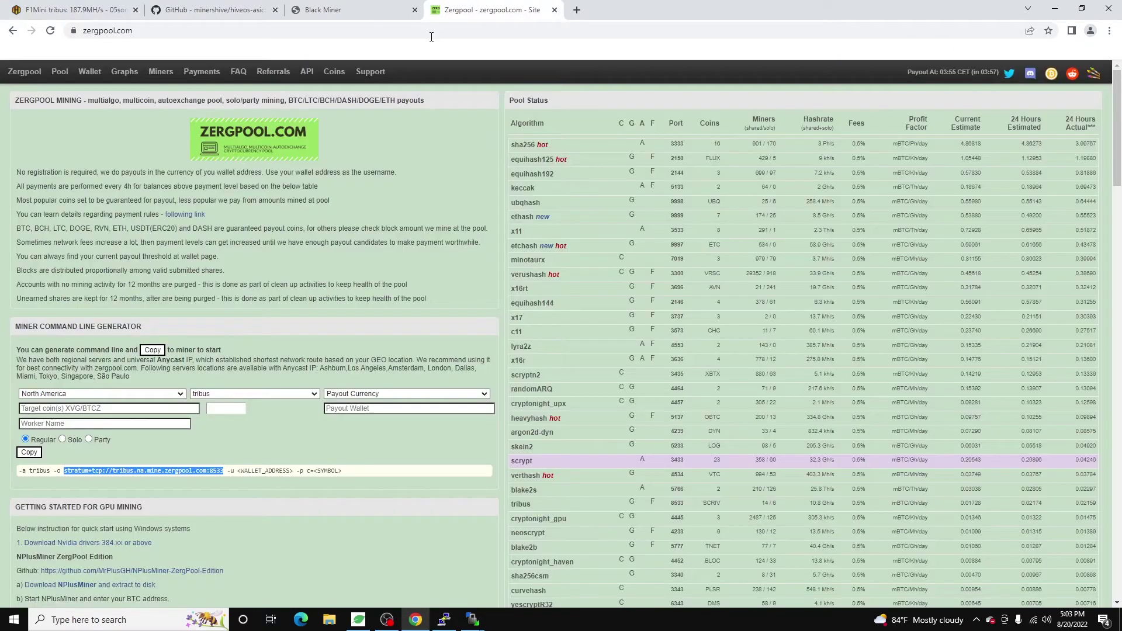
left_click(318, 8)
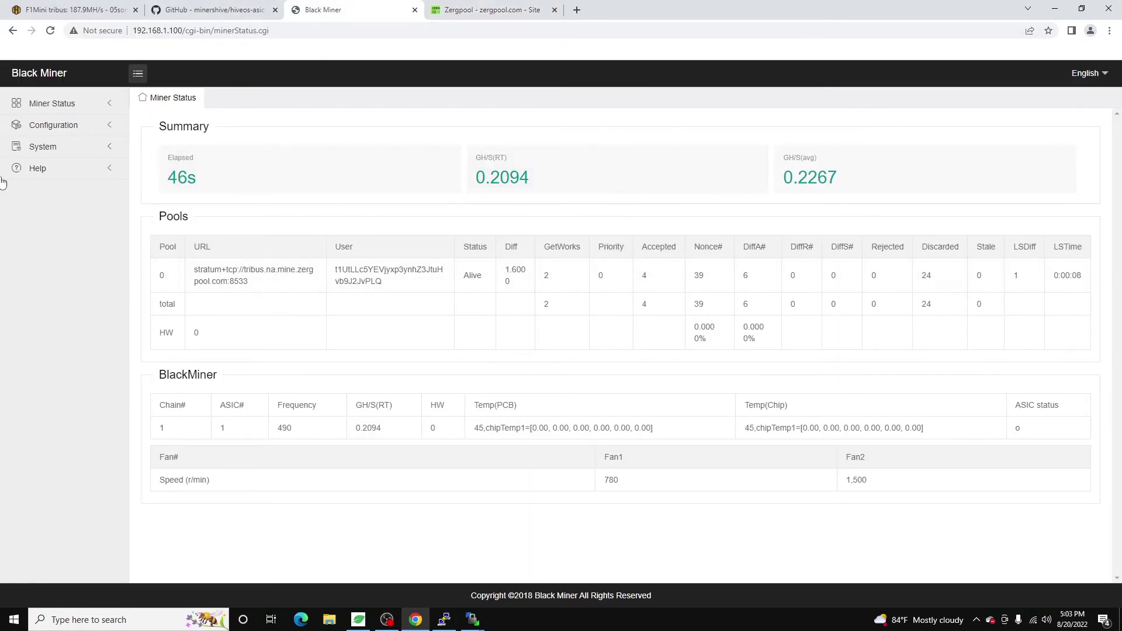
left_click(53, 111)
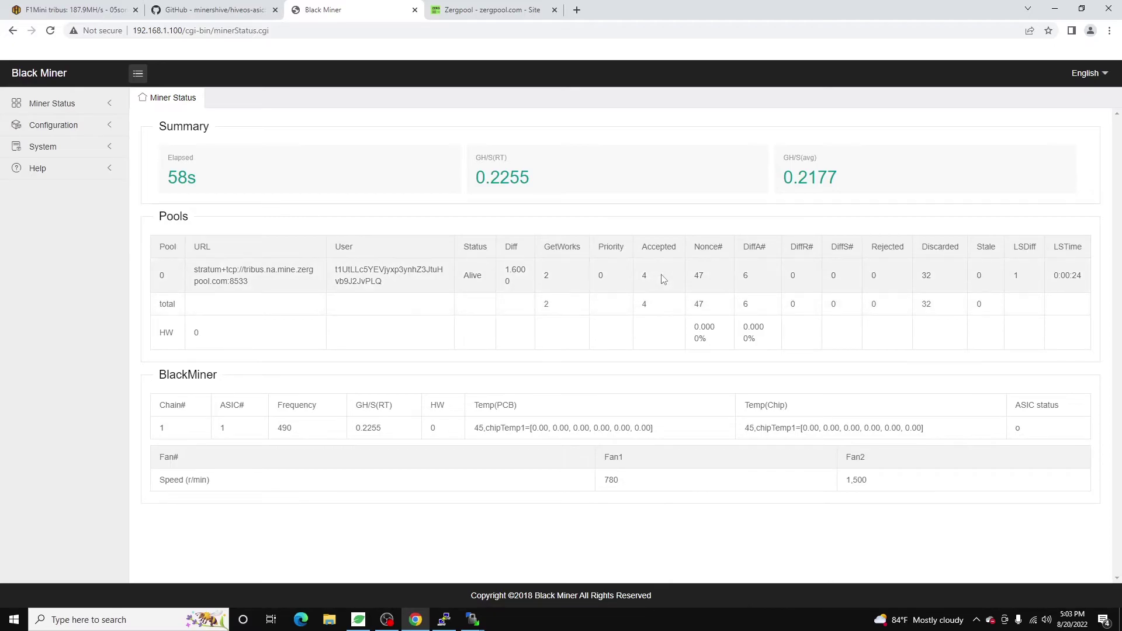
double_click(644, 275)
Compare F1Mini's 225.5 MH and 4 accepted shares in Hive OS against Black Miner's status.
left_click(31, 6)
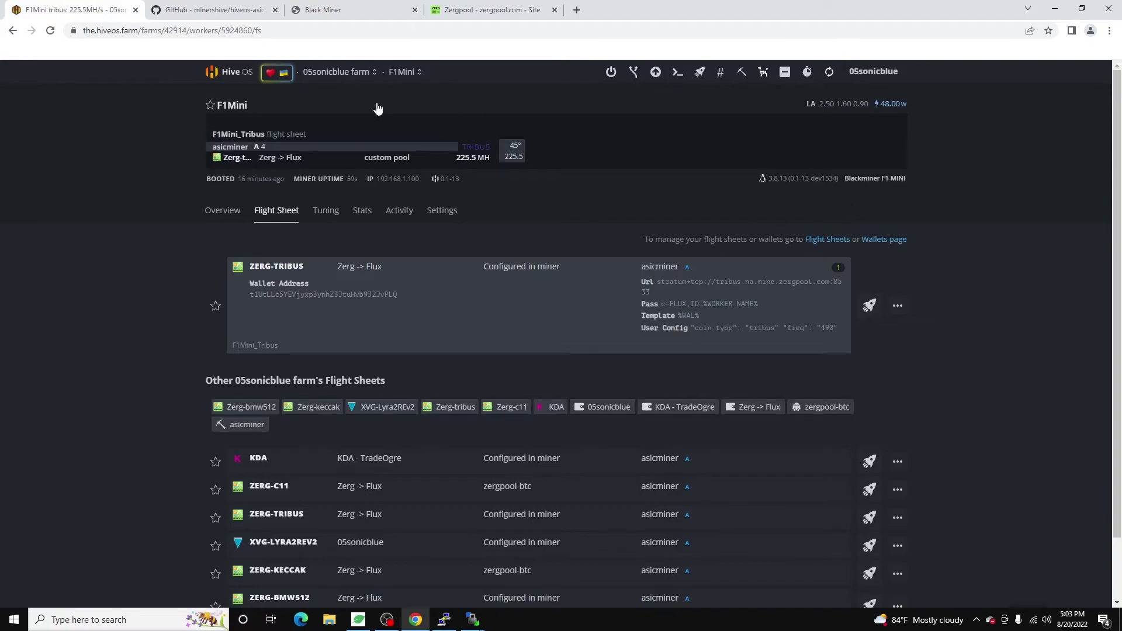
left_click(333, 12)
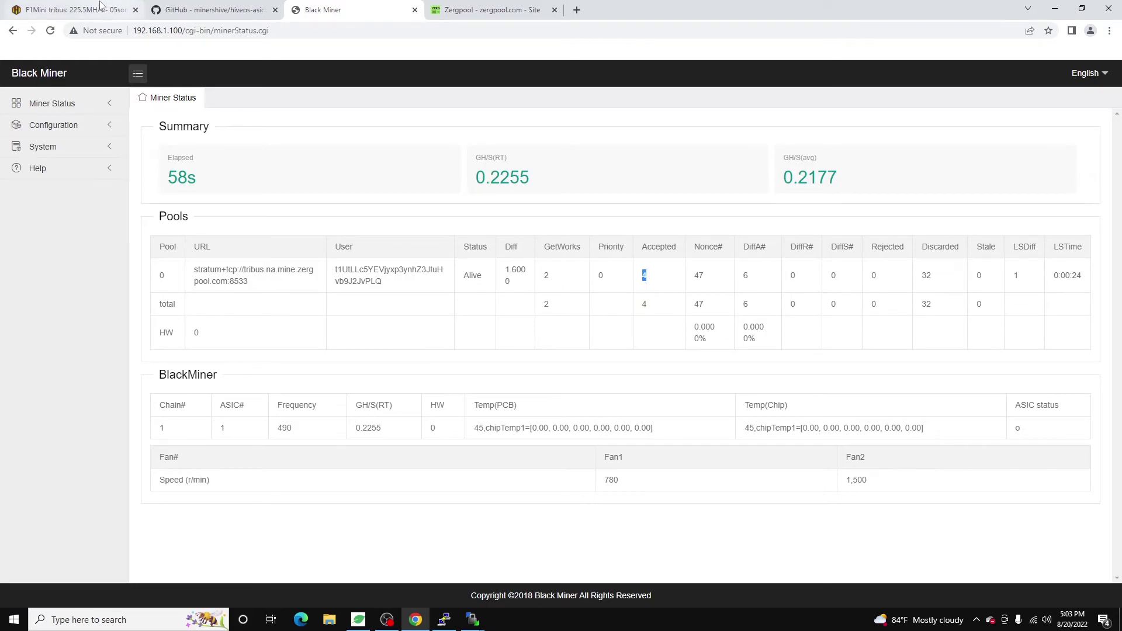
left_click(73, 9)
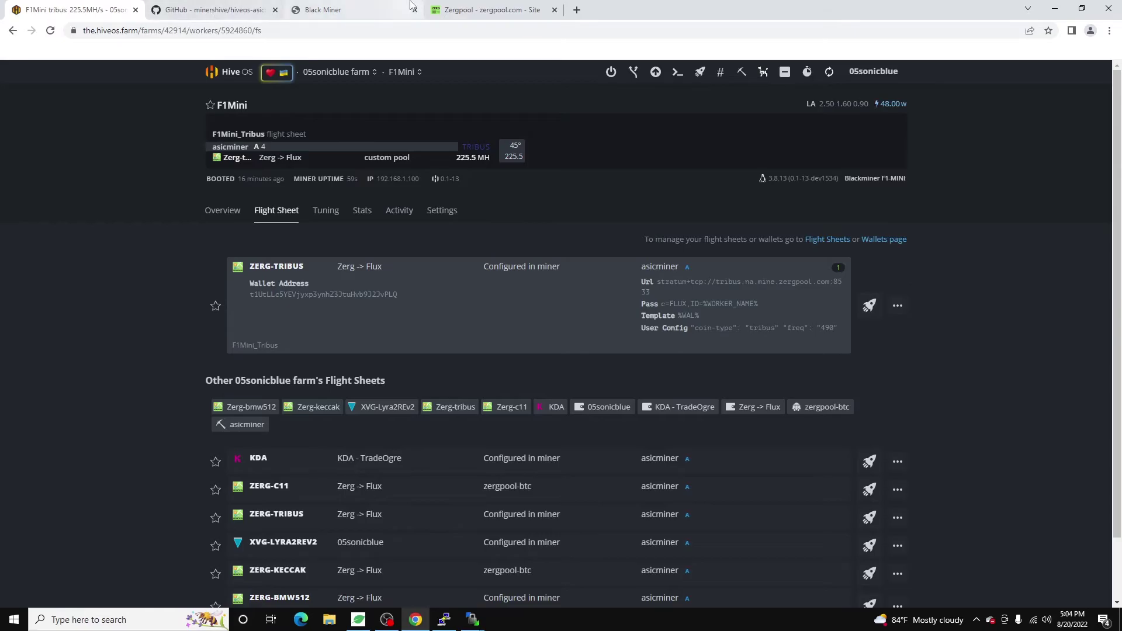
left_click(323, 10)
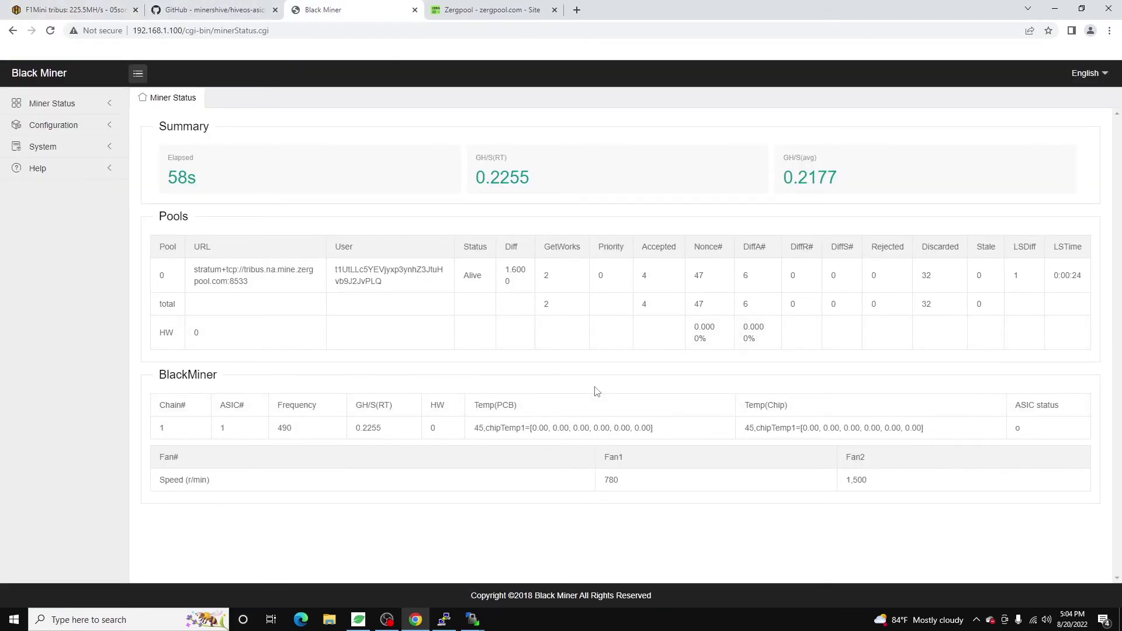
left_click(123, 11)
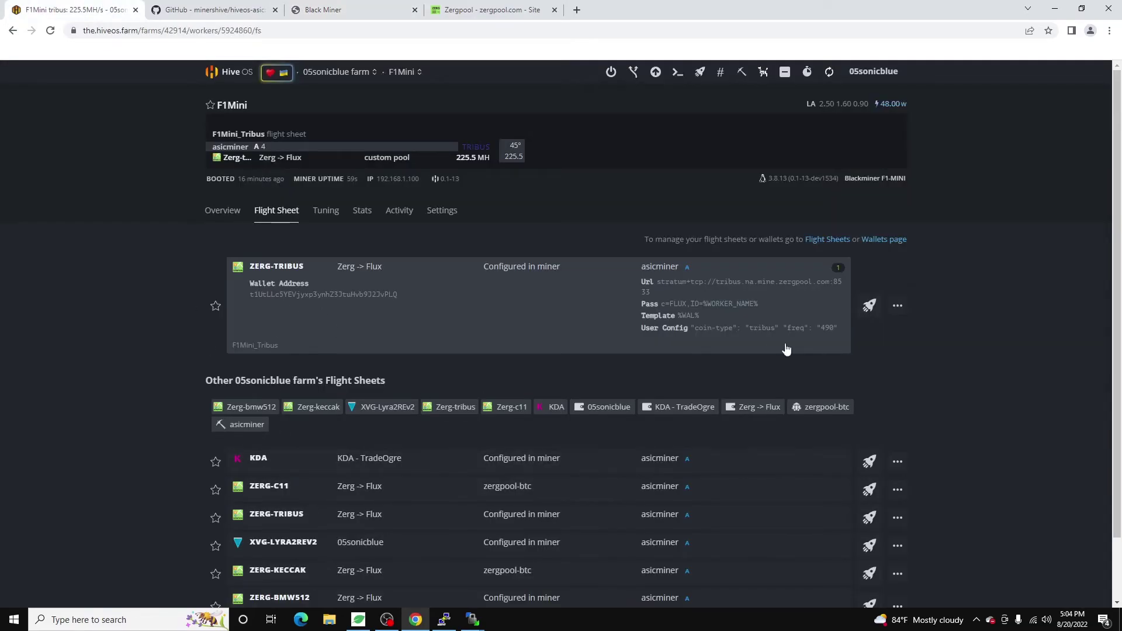
left_click_drag(834, 331, 786, 331)
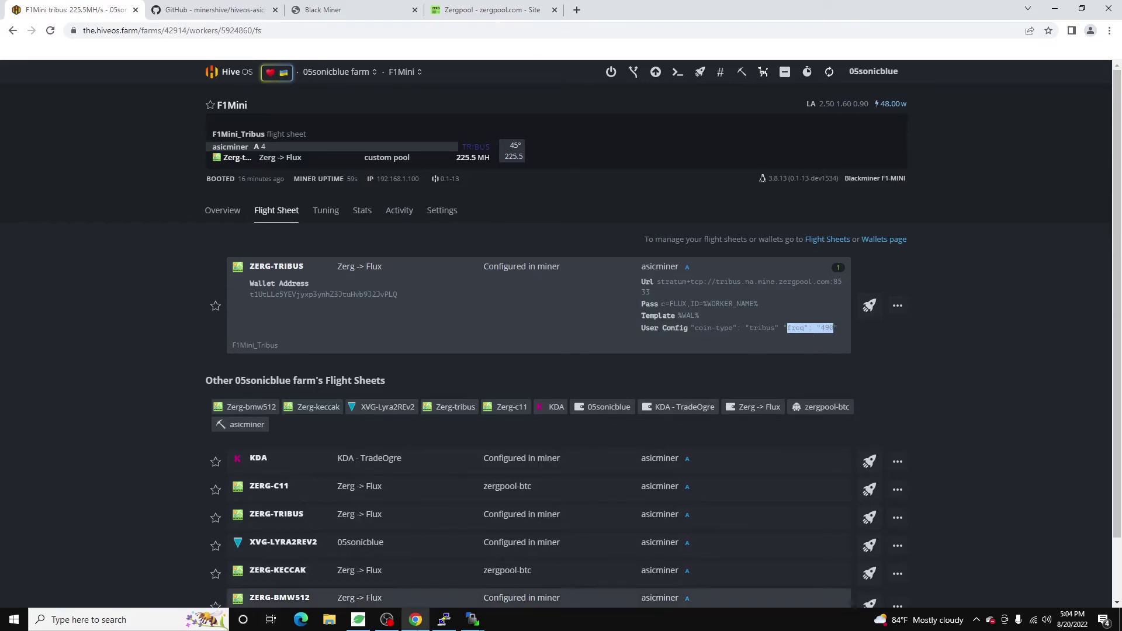
left_click(444, 619)
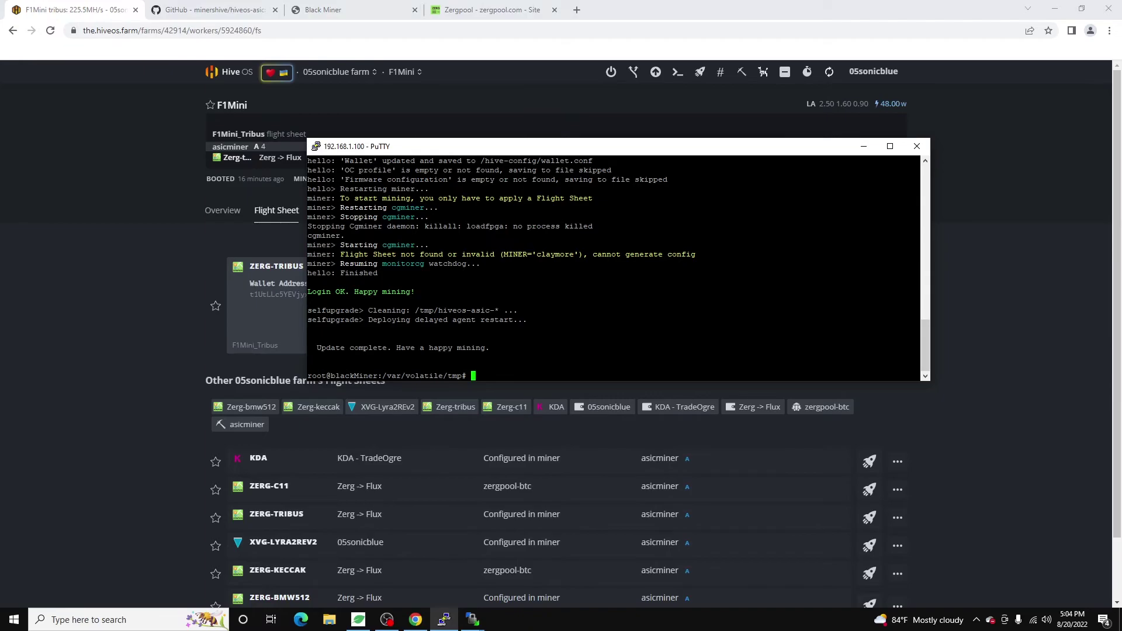
left_click(863, 146)
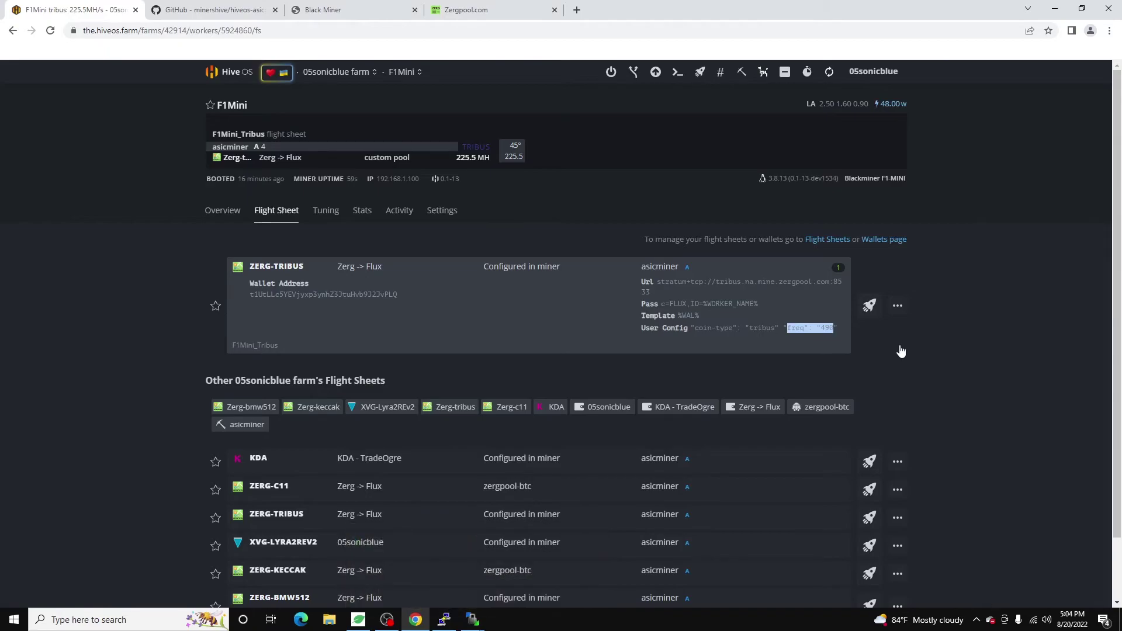
left_click(714, 331)
left_click_drag(721, 330, 821, 331)
left_click(835, 332)
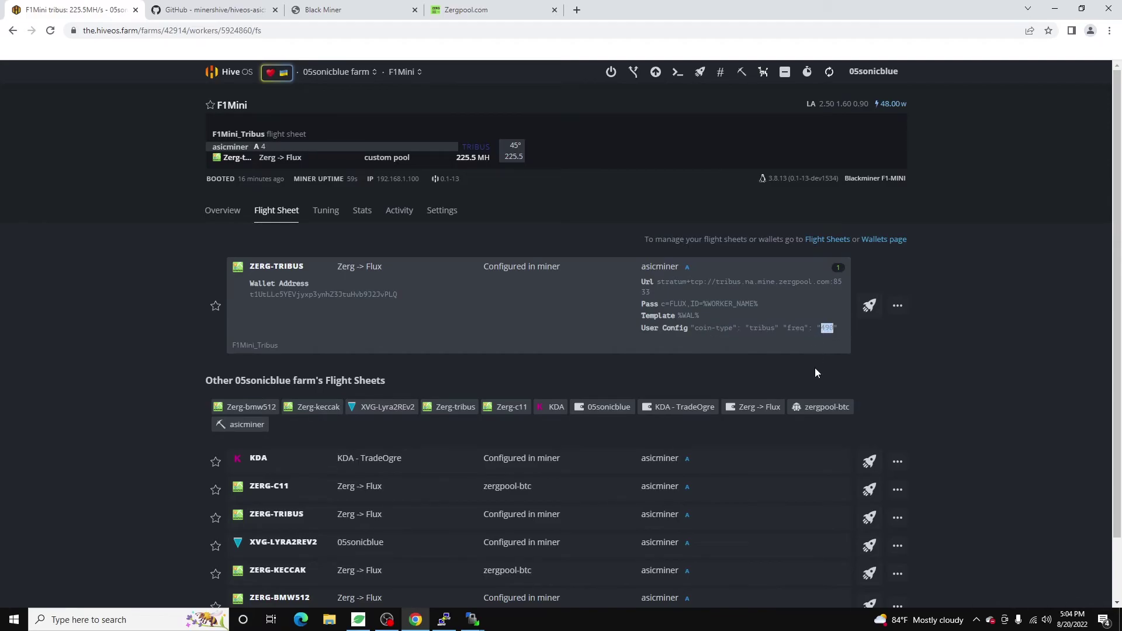
left_click(817, 329)
left_click_drag(804, 328, 840, 330)
left_click(824, 331)
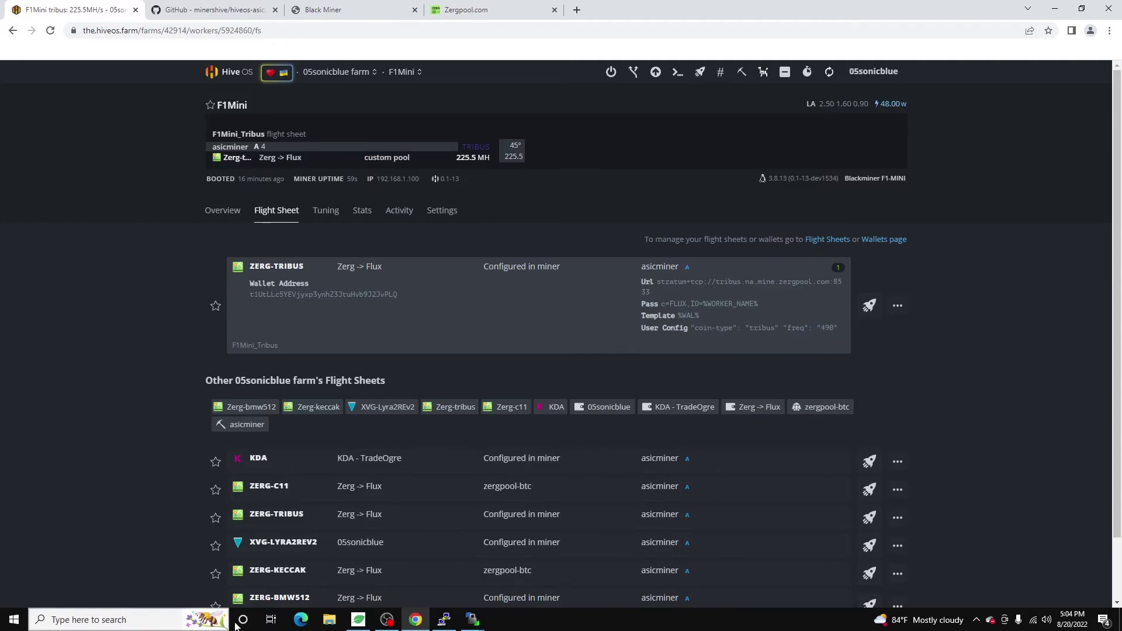
left_click(445, 621)
left_click(445, 620)
mouse_move(473, 620)
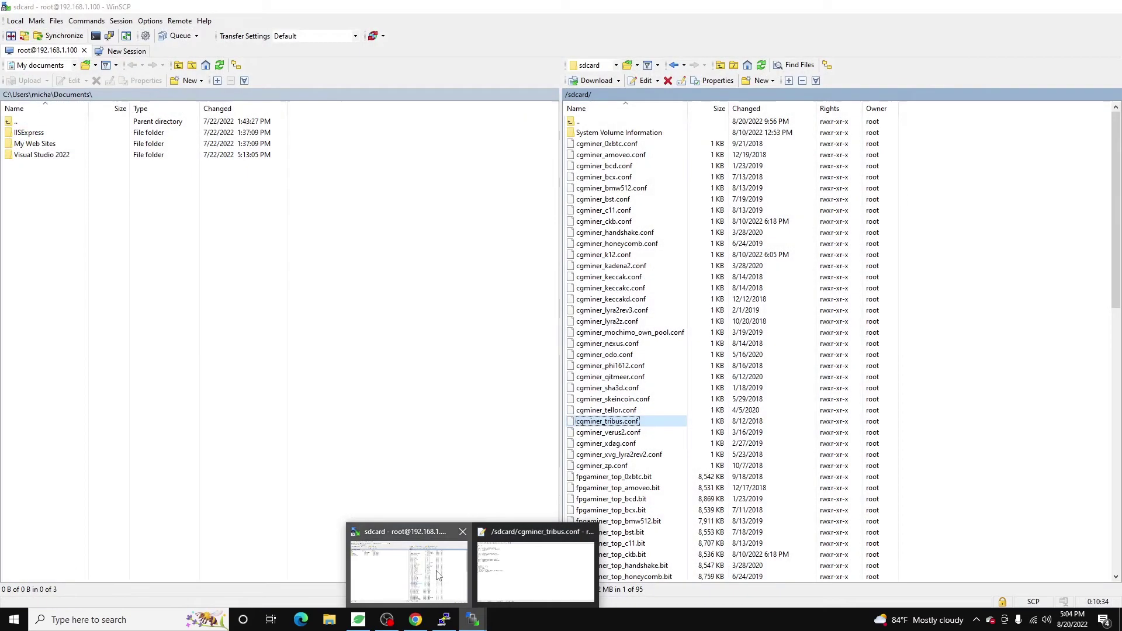
Review the kadena2 config (freq 514) and the ckb config in WinSCP, closing both unchanged.
left_click(437, 575)
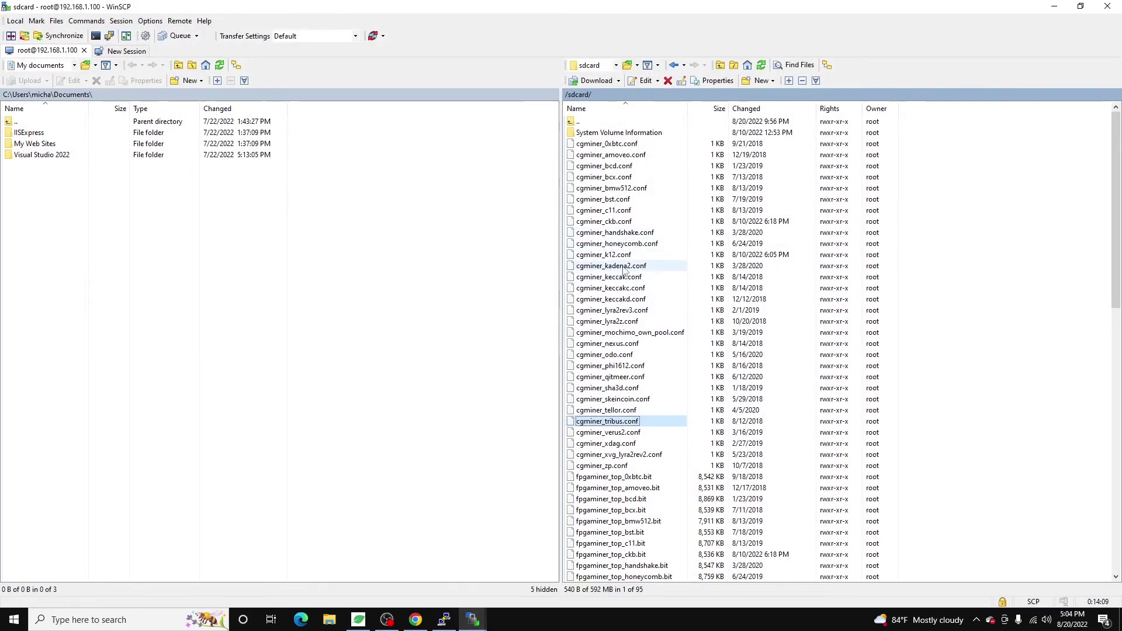
double_click(623, 266)
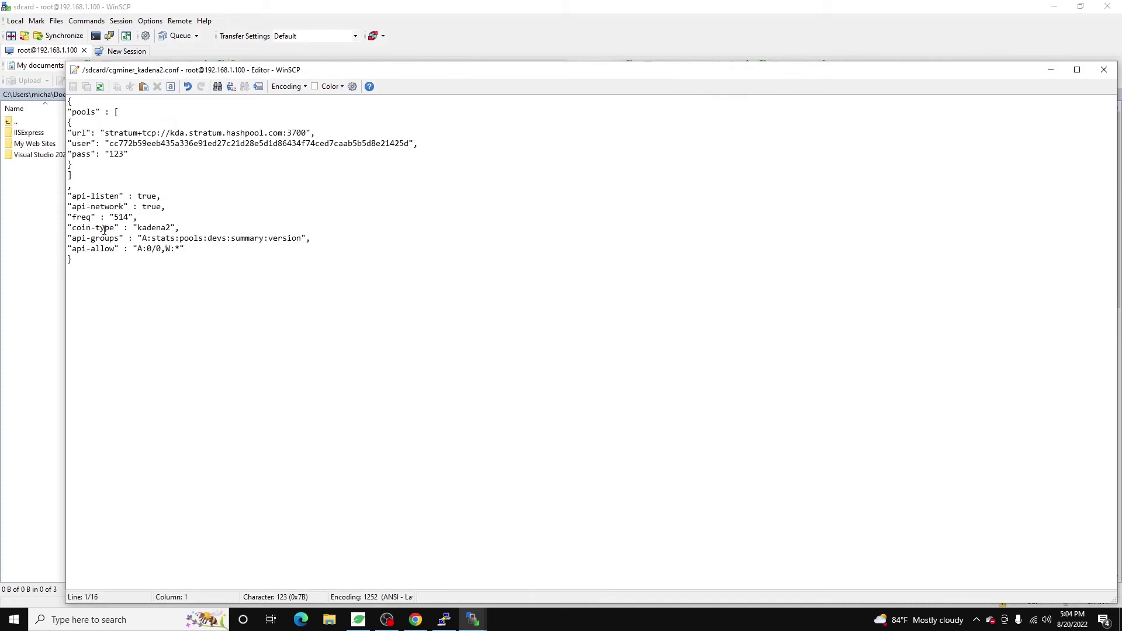
double_click(124, 217)
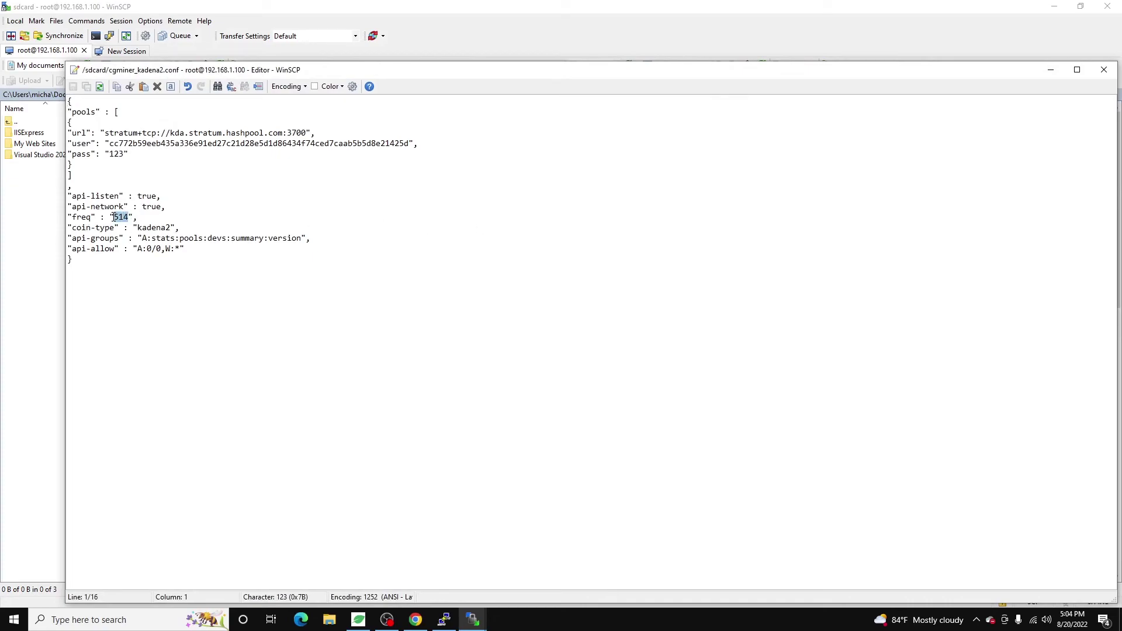
left_click(1103, 70)
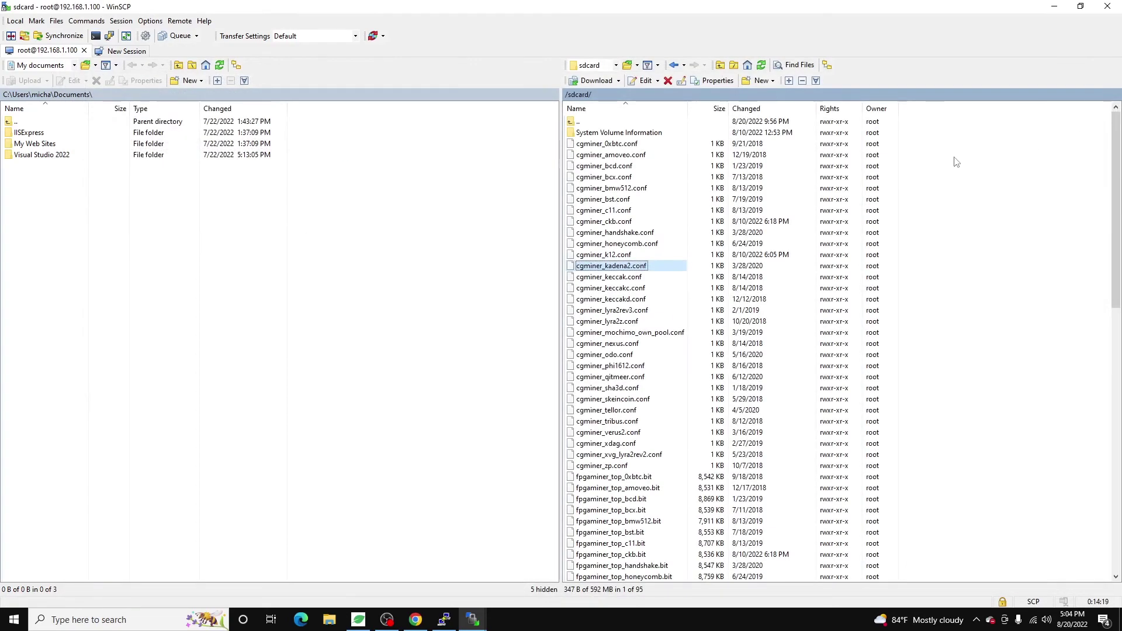
double_click(616, 222)
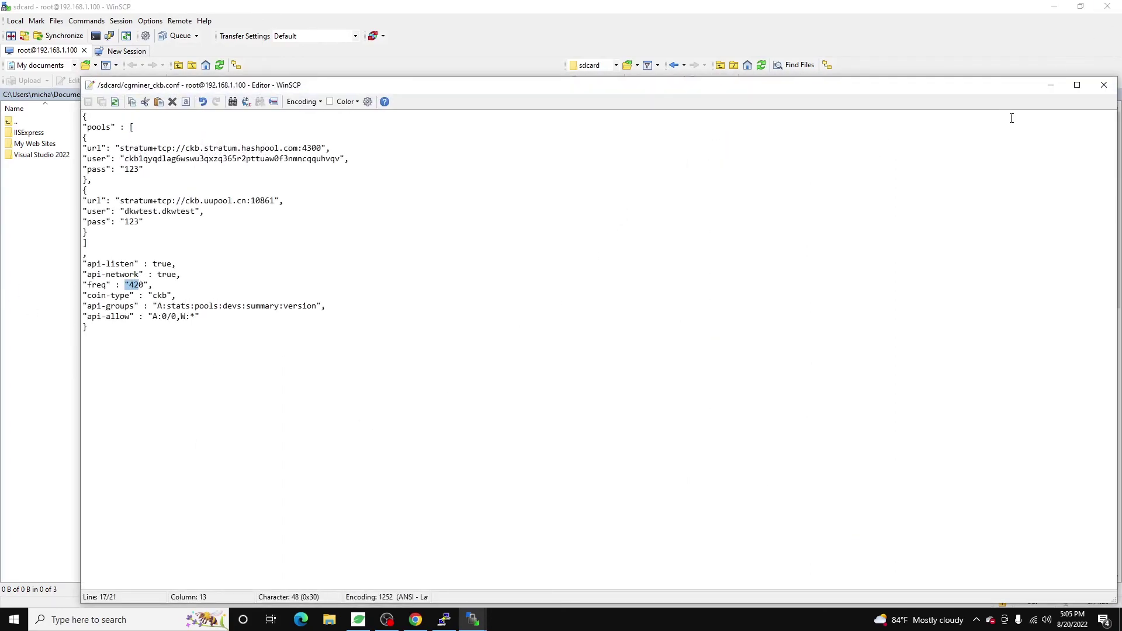
left_click(1103, 86)
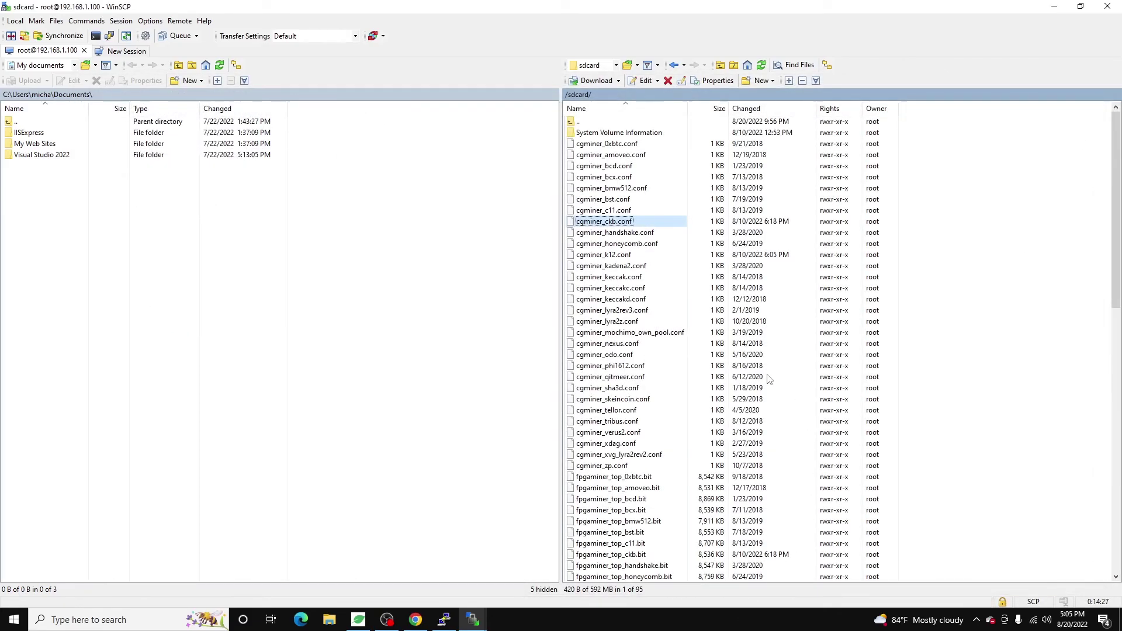
Check cgminer_xvg_lyra2rev2.conf (coin-type lyra2rev2, freq 234), close it unchanged, and minimize WinSCP.
double_click(639, 456)
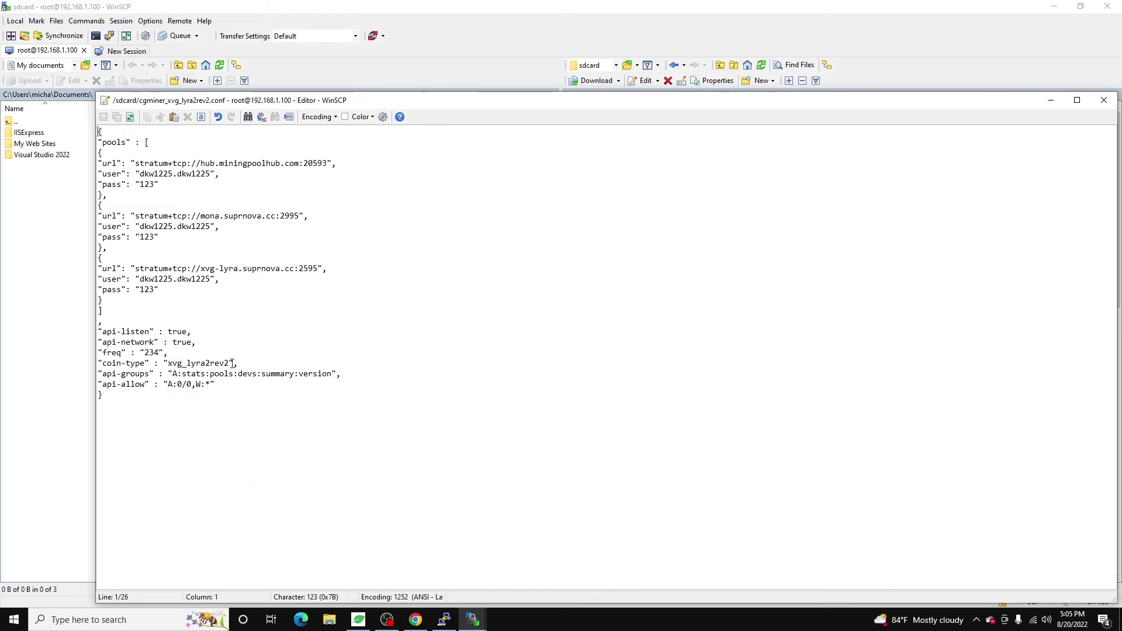
left_click_drag(230, 362, 147, 353)
left_click(187, 363)
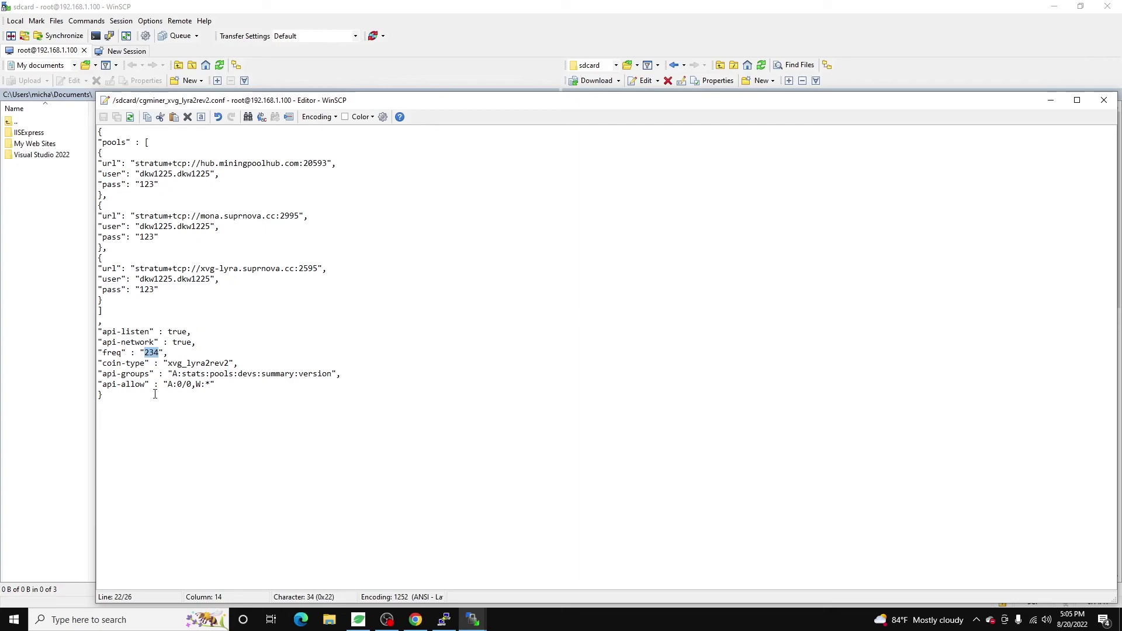
left_click(141, 358)
double_click(147, 352)
key("Right")
left_click(1104, 100)
left_click(1053, 7)
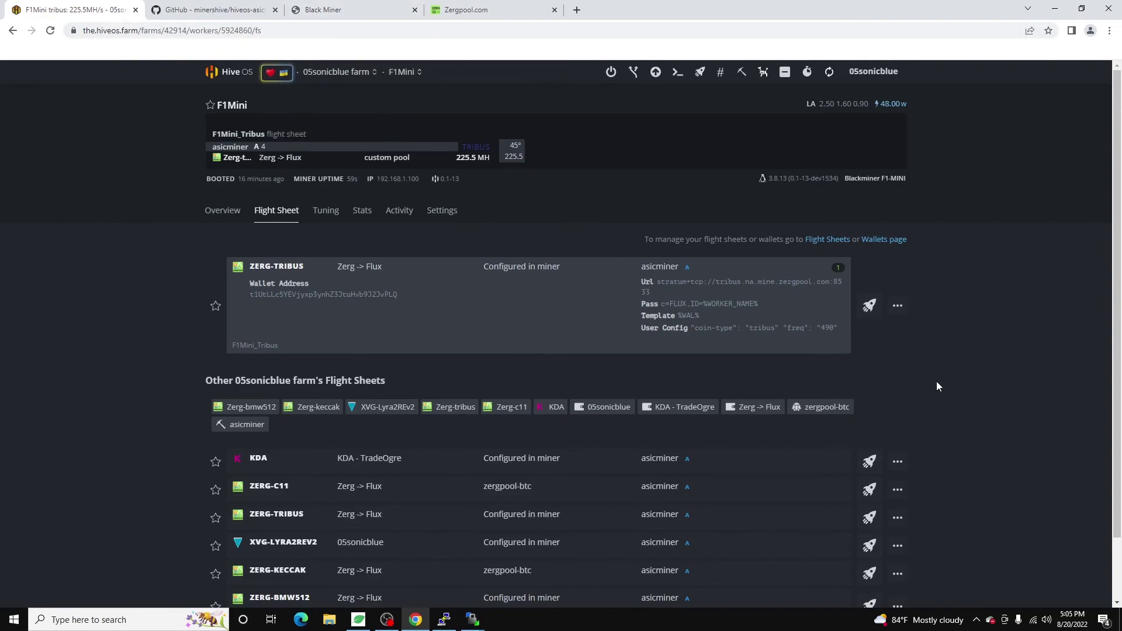
mouse_move(834, 328)
left_mouse_down()
mouse_move(744, 332)
mouse_move(833, 338)
left_mouse_up()
left_click(774, 333)
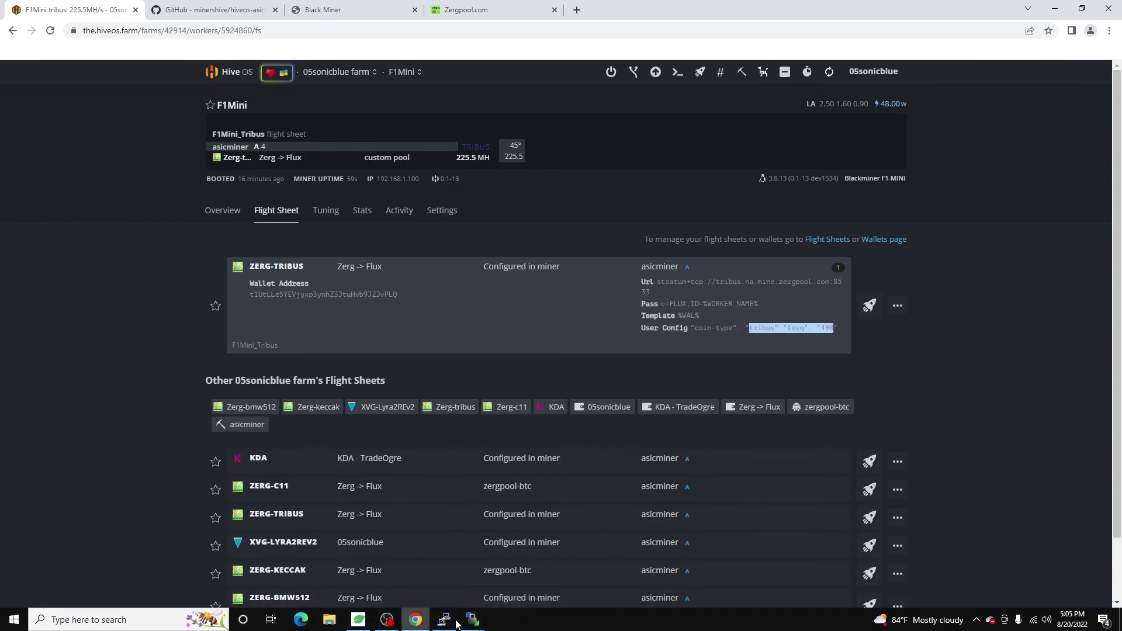
mouse_move(443, 619)
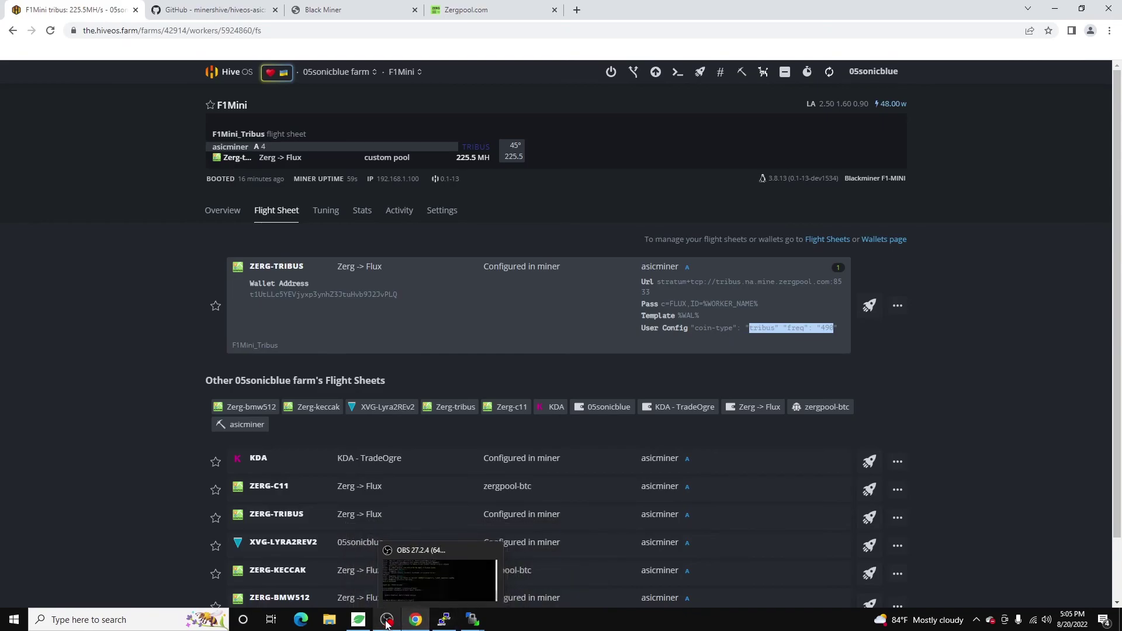
left_click(748, 336)
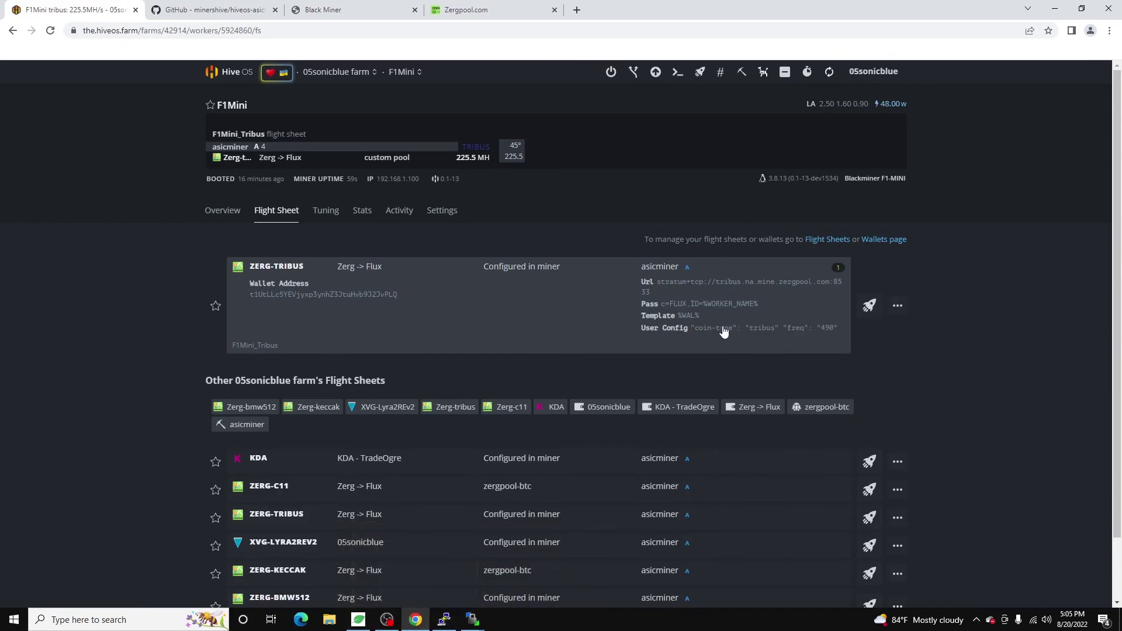
left_click_drag(708, 328, 824, 328)
left_click(821, 329)
left_click_drag(707, 321, 645, 280)
left_click(645, 280)
left_click_drag(719, 328, 840, 332)
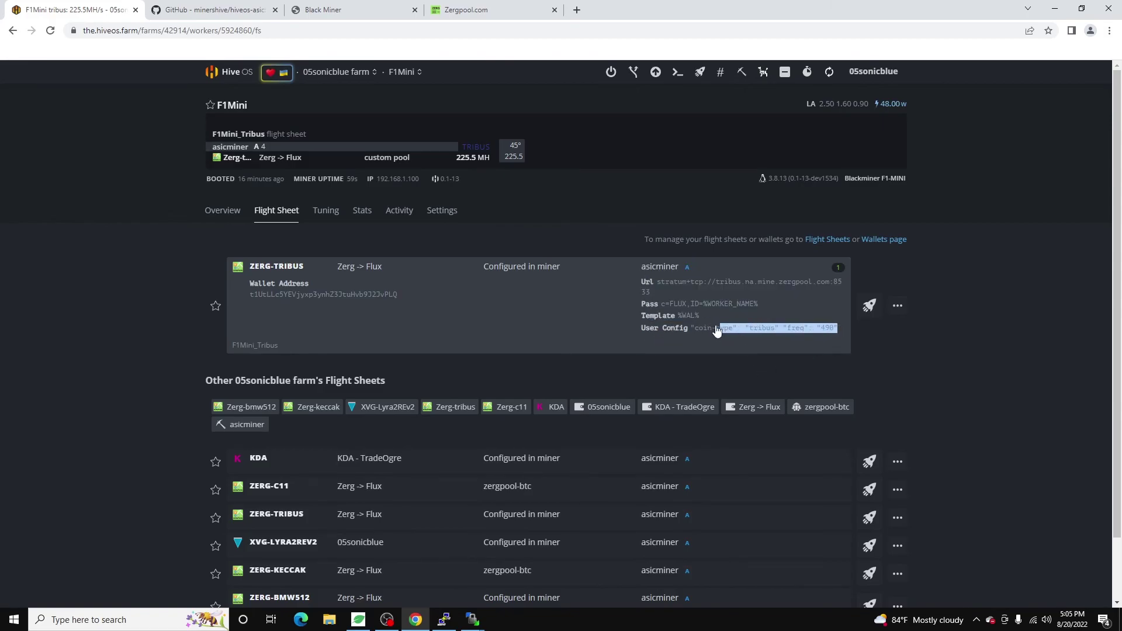